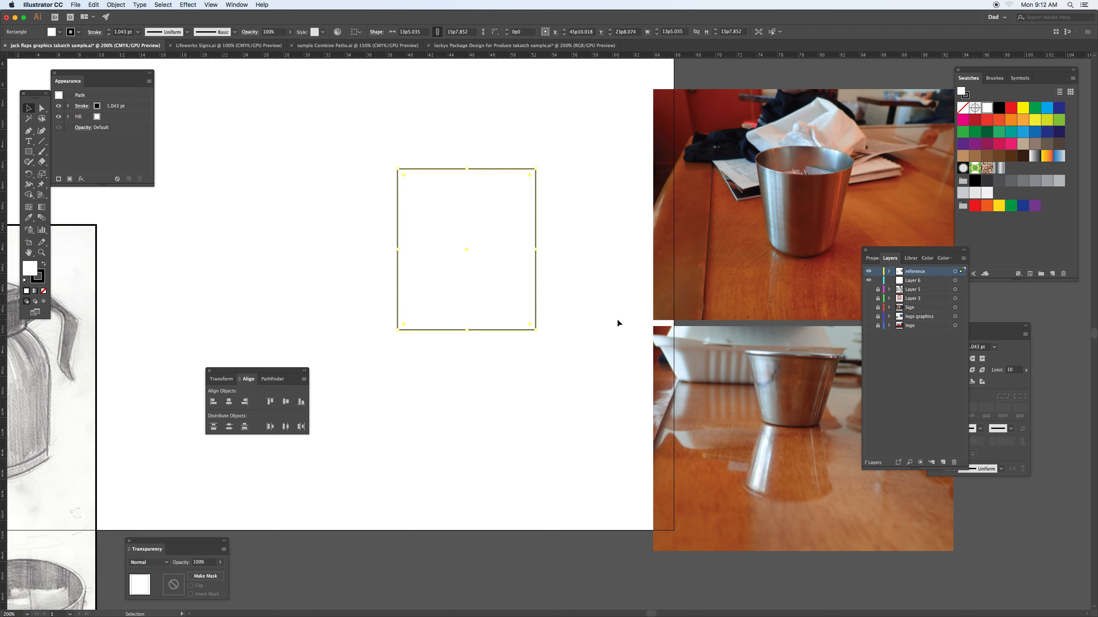
Move the rectangle's bottom-left corner point about 10 pt to the right
{"action": "key", "text": "super+equal"}
{"action": "left_click_drag", "start_coordinate": [706, 304], "coordinate": [476, 245]}
{"action": "key", "text": "v"}
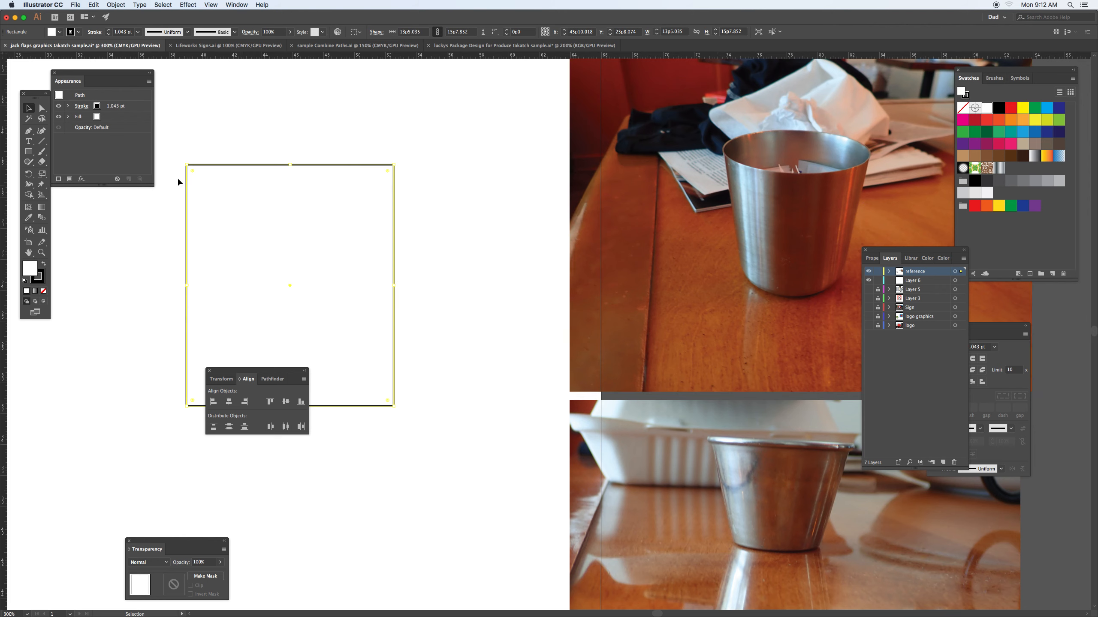
{"action": "left_click_drag", "start_coordinate": [229, 371], "coordinate": [293, 494]}
{"action": "left_click", "coordinate": [42, 109]}
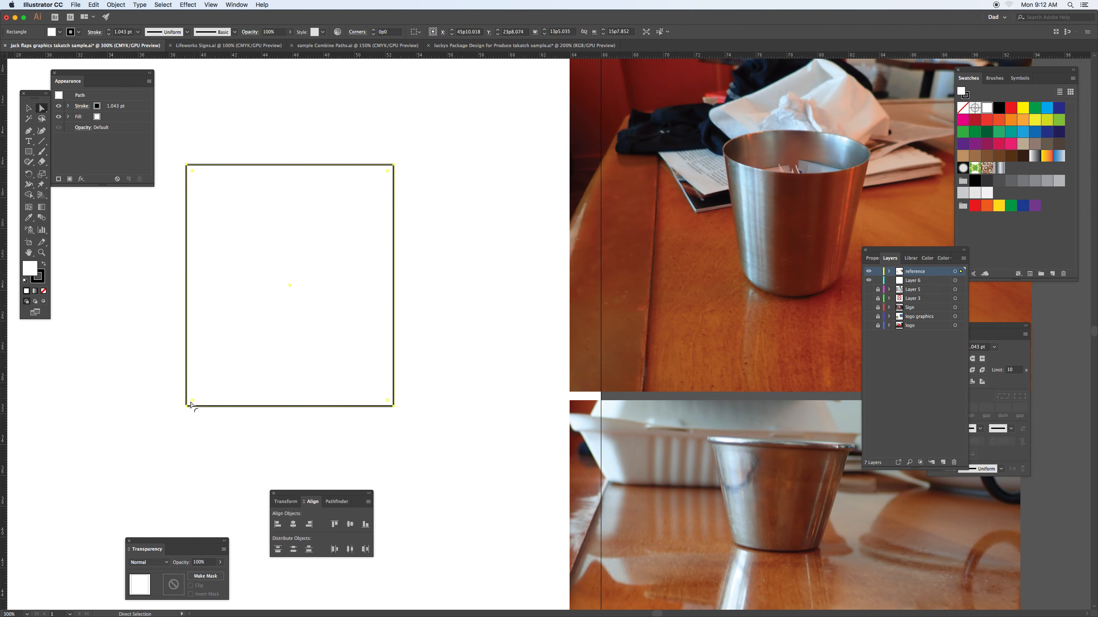
{"action": "left_click_drag", "start_coordinate": [170, 384], "coordinate": [229, 436]}
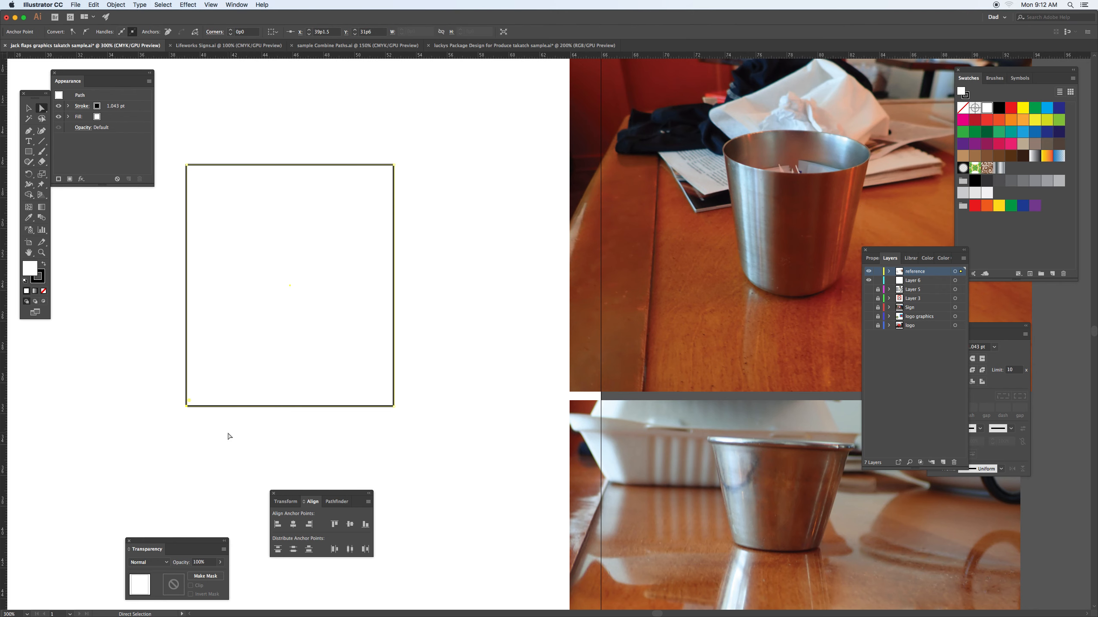
{"action": "key", "text": "Right"}
{"action": "key", "text": "Right"}
{"action": "key", "text": "Right"}
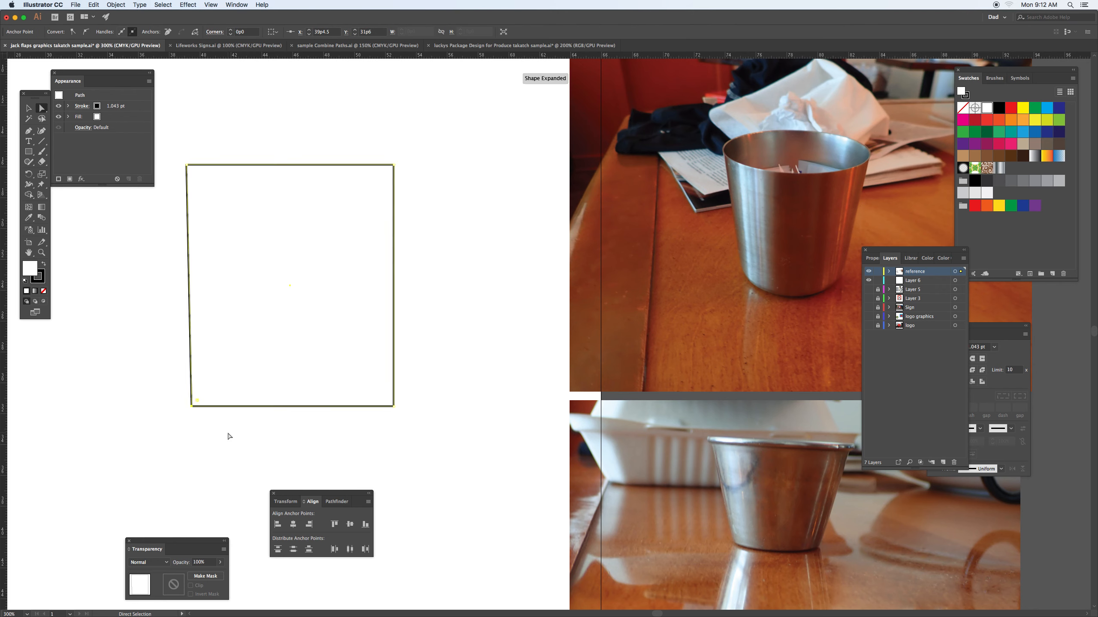
{"action": "key", "text": "Right"}
{"action": "key", "text": "Right"}
{"action": "key", "text": "Right"}
{"action": "key", "text": "Right"}
{"action": "key", "text": "Right"}
{"action": "key", "text": "Right"}
{"action": "key", "text": "Right"}
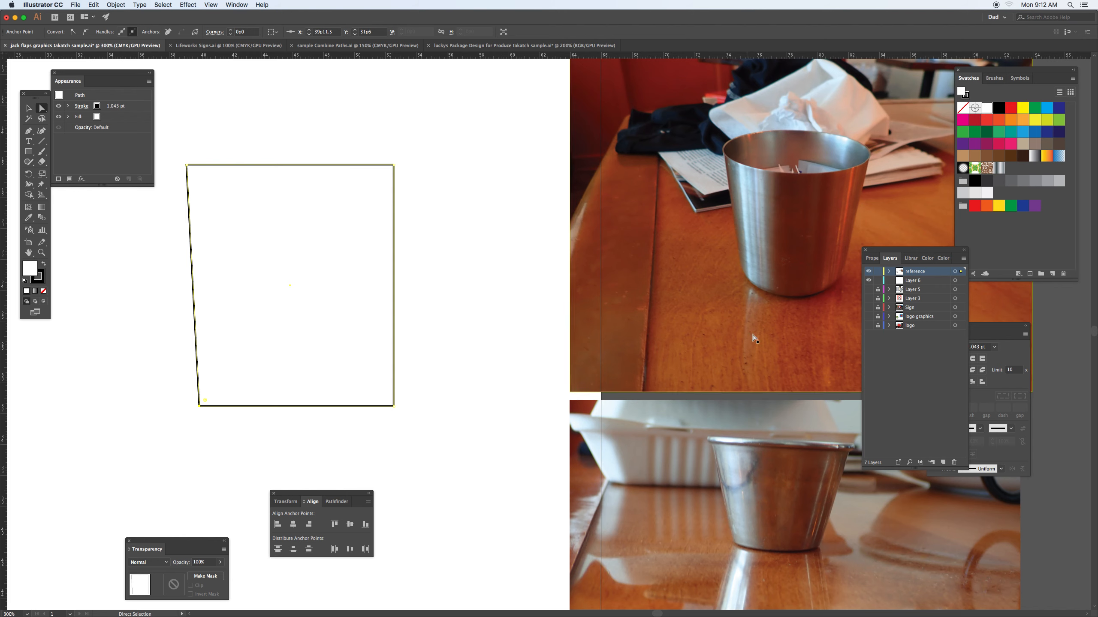
Change the reference layer's highlight color to Black in its layer options
{"action": "double_click", "coordinate": [937, 274]}
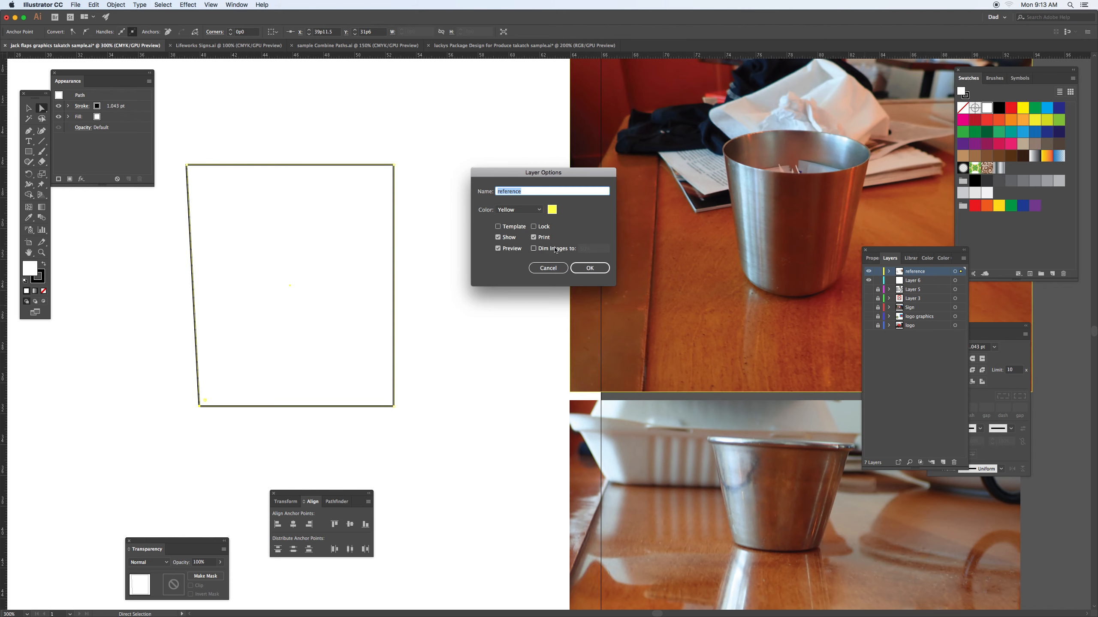
{"action": "left_click", "coordinate": [539, 210]}
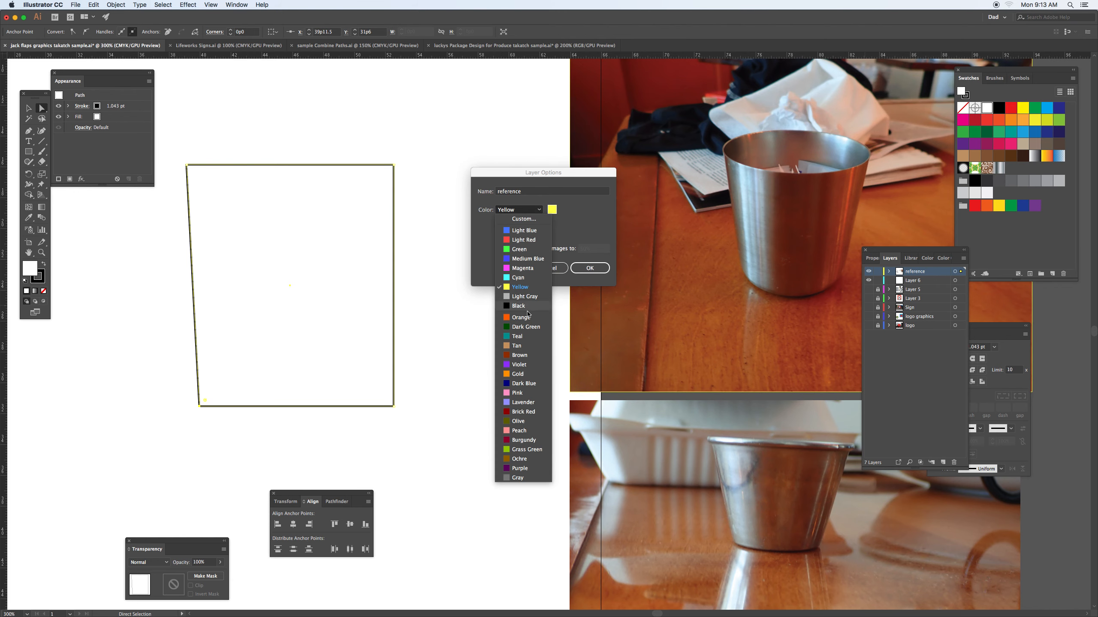
{"action": "left_click", "coordinate": [528, 312]}
{"action": "left_click", "coordinate": [590, 268]}
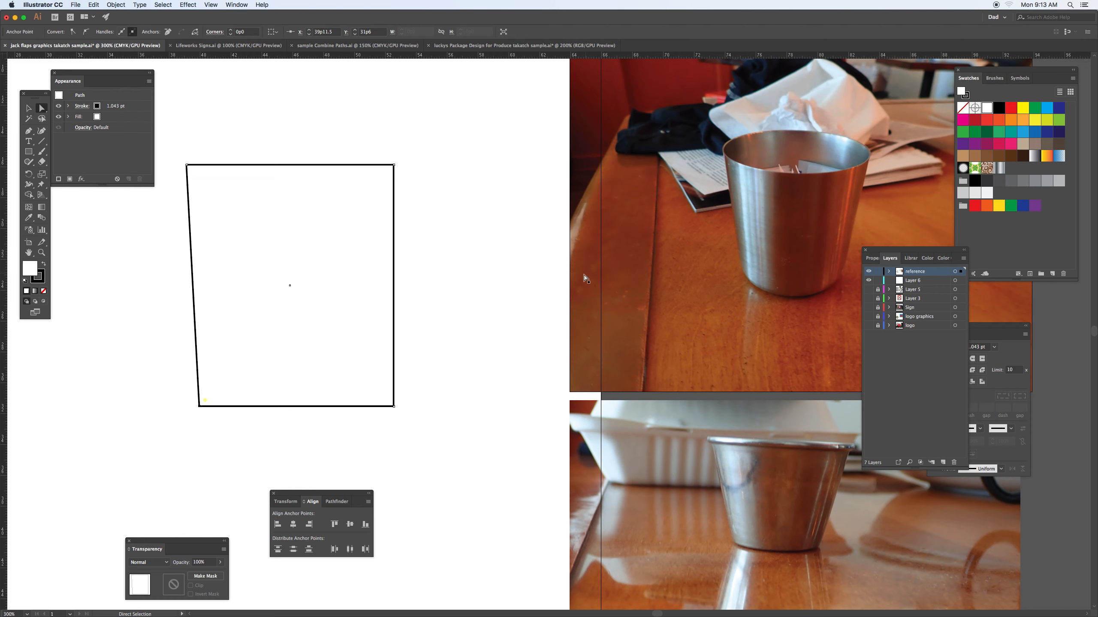
Move the shape's bottom-right corner point about 20 pt to the left to taper that side like the metal cup
{"action": "left_click_drag", "start_coordinate": [434, 382], "coordinate": [370, 439]}
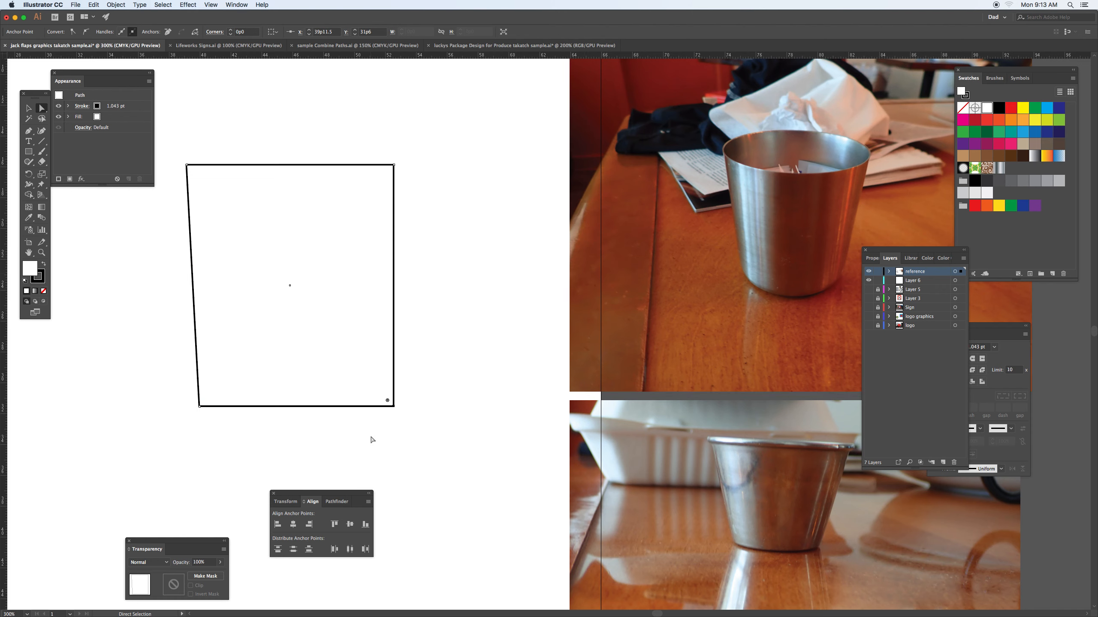
{"action": "key", "text": "Left"}
{"action": "key", "text": "Left"}
{"action": "key", "text": "Left"}
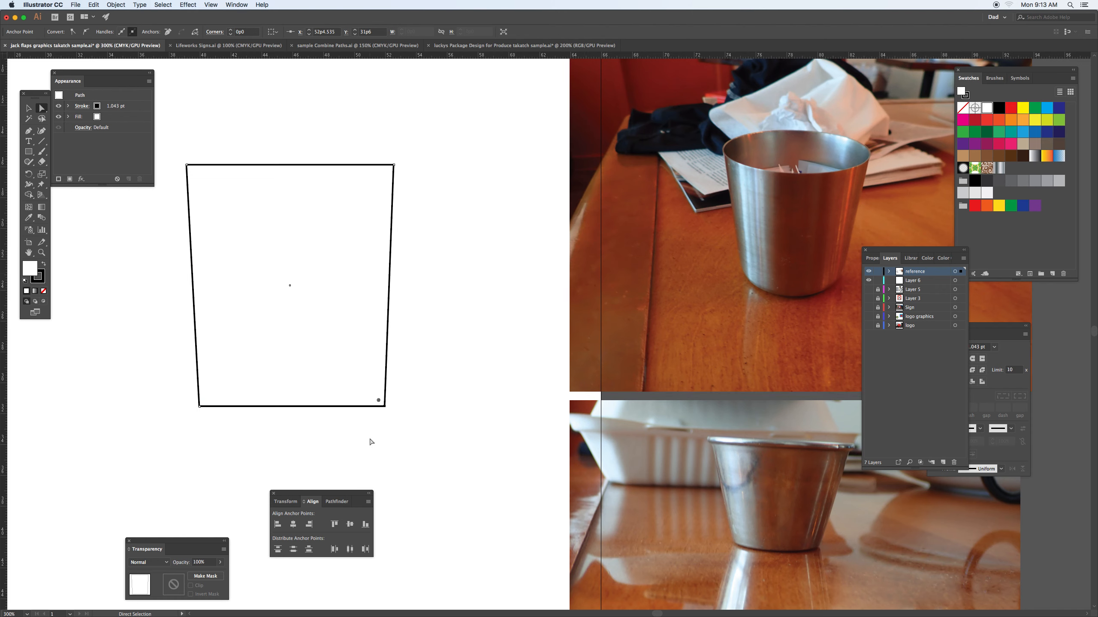
{"action": "key", "text": "Left"}
{"action": "key", "text": "Left"}
{"action": "key", "text": "Left"}
{"action": "key", "text": "Left"}
{"action": "key", "text": "Left"}
{"action": "key", "text": "Left"}
{"action": "key", "text": "Left"}
{"action": "key", "text": "Left"}
{"action": "key", "text": "Left"}
{"action": "key", "text": "Left"}
{"action": "key", "text": "Left"}
{"action": "key", "text": "Left"}
{"action": "key", "text": "Left"}
{"action": "key", "text": "Left"}
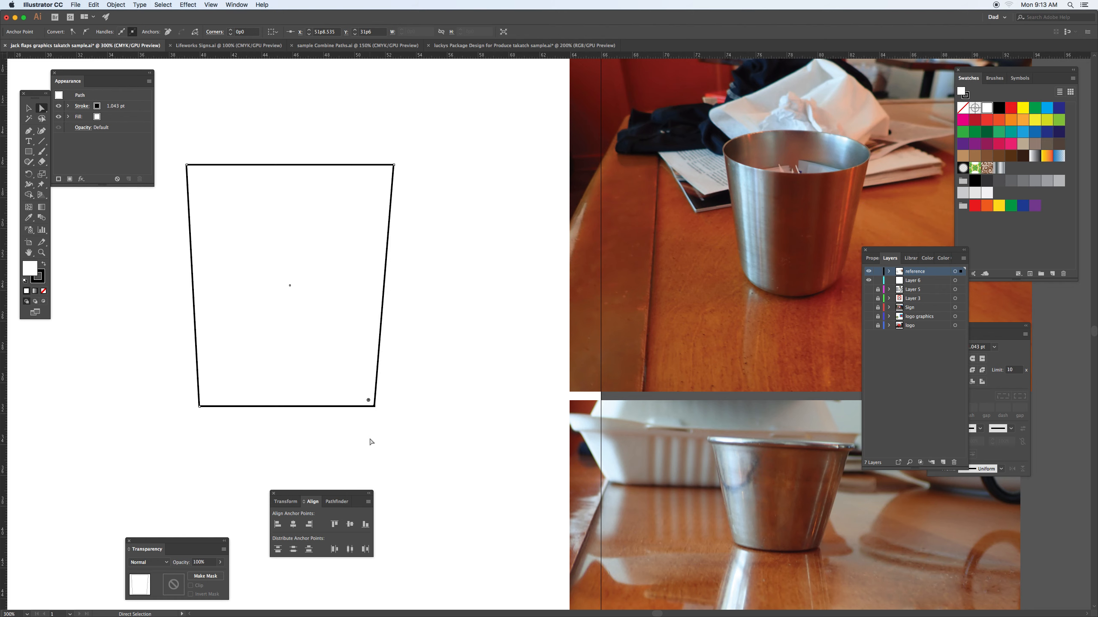
{"action": "key", "text": "Left"}
{"action": "key", "text": "Left"}
{"action": "key", "text": "Left"}
Move the shape's bottom-left corner point another 10 pt to the right so both sides taper equally
{"action": "left_click_drag", "start_coordinate": [184, 391], "coordinate": [245, 434]}
{"action": "key", "text": "Right"}
{"action": "key", "text": "Right"}
{"action": "key", "text": "Right"}
{"action": "key", "text": "Right"}
{"action": "key", "text": "Right"}
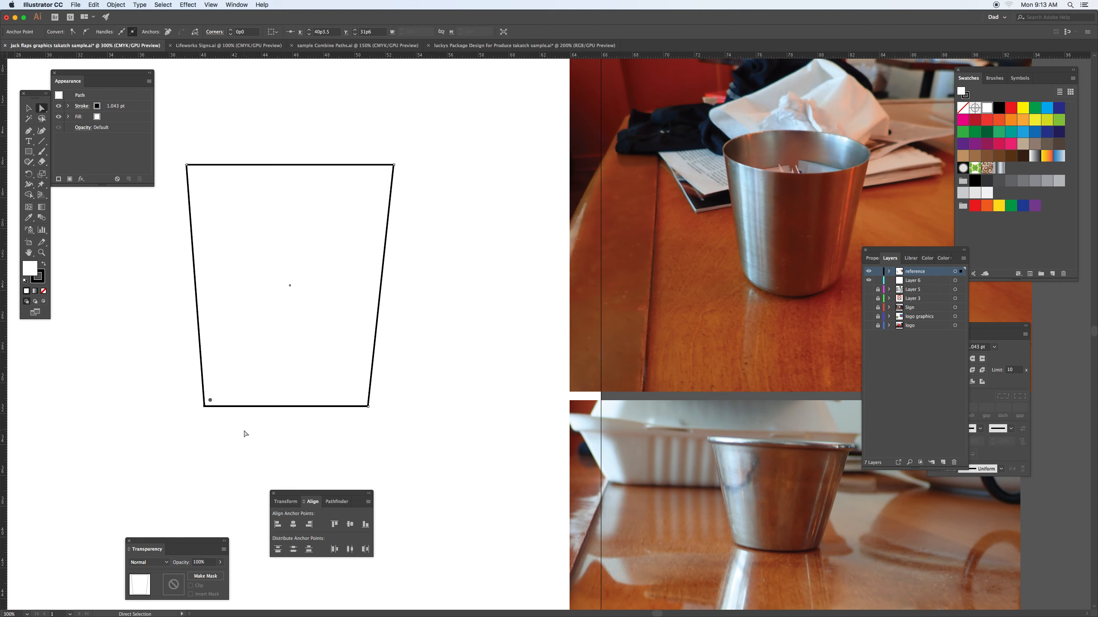
{"action": "key", "text": "Right"}
{"action": "key", "text": "Right"}
{"action": "key", "text": "Right"}
{"action": "key", "text": "Right"}
{"action": "key", "text": "Right"}
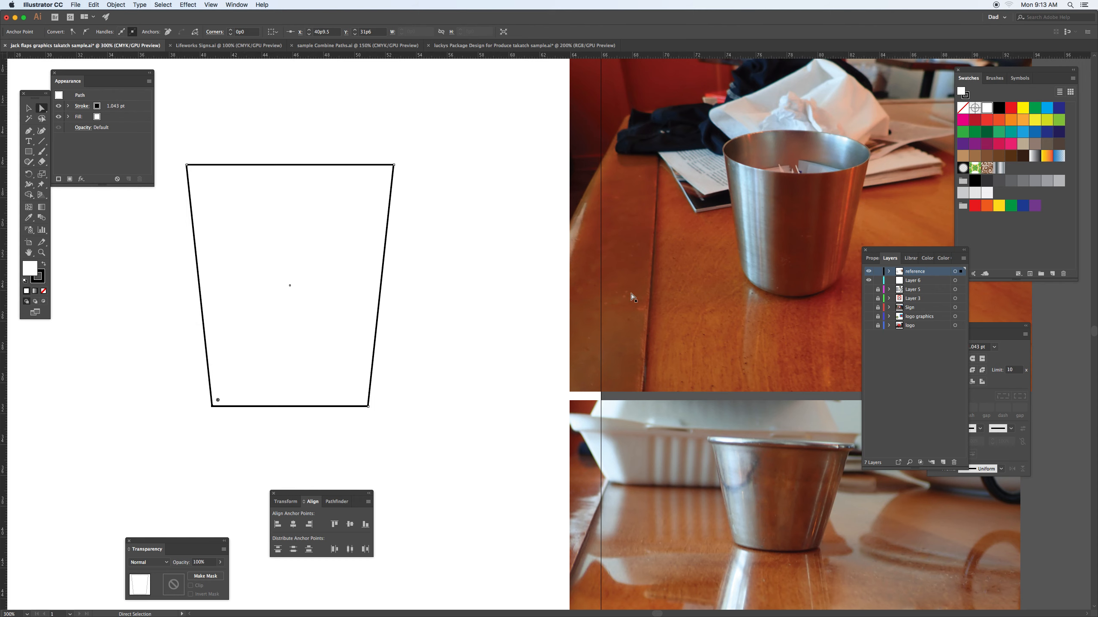
Round both bottom corners of the cup shape together
{"action": "left_click_drag", "start_coordinate": [180, 381], "coordinate": [414, 429]}
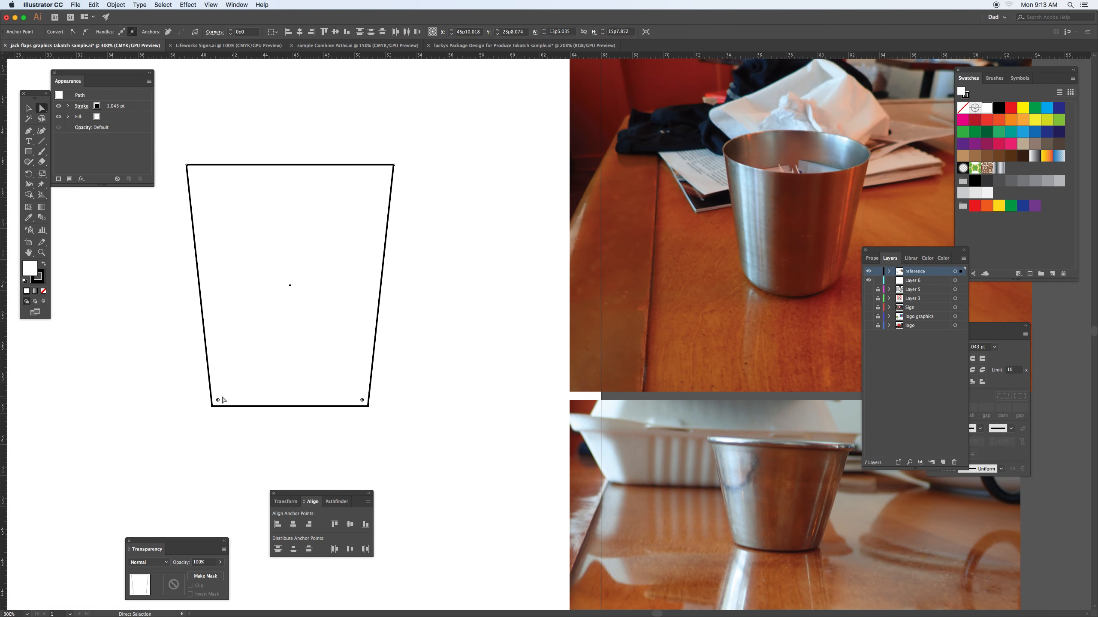
{"action": "left_click_drag", "start_coordinate": [218, 401], "coordinate": [241, 398]}
Move the cup shape's top-right corner point about 10 pt outward to the right
{"action": "left_click_drag", "start_coordinate": [375, 154], "coordinate": [410, 182]}
{"action": "key", "text": "Right"}
{"action": "key", "text": "Right"}
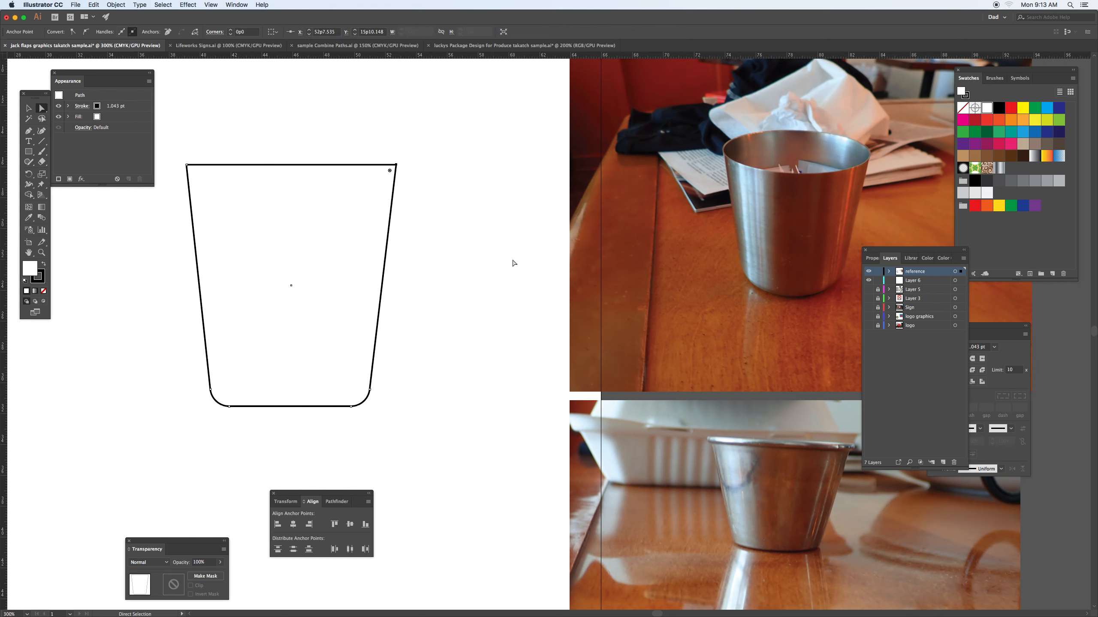
{"action": "key", "text": "Right"}
{"action": "key", "text": "Right"}
{"action": "key", "text": "Right"}
{"action": "key", "text": "Right"}
{"action": "key", "text": "Right"}
{"action": "key", "text": "Right"}
{"action": "key", "text": "Right"}
{"action": "key", "text": "Right"}
Move the cup shape's top-left corner point about 10 pt outward to the left
{"action": "left_click_drag", "start_coordinate": [201, 154], "coordinate": [177, 184]}
{"action": "key", "text": "Left"}
{"action": "key", "text": "Left"}
{"action": "key", "text": "Left"}
{"action": "key", "text": "Left"}
{"action": "key", "text": "Left"}
{"action": "key", "text": "Left"}
{"action": "key", "text": "Left"}
{"action": "key", "text": "Left"}
{"action": "key", "text": "Left"}
{"action": "key", "text": "Left"}
{"action": "key", "text": "Left"}
{"action": "key", "text": "Left"}
{"action": "key", "text": "Left"}
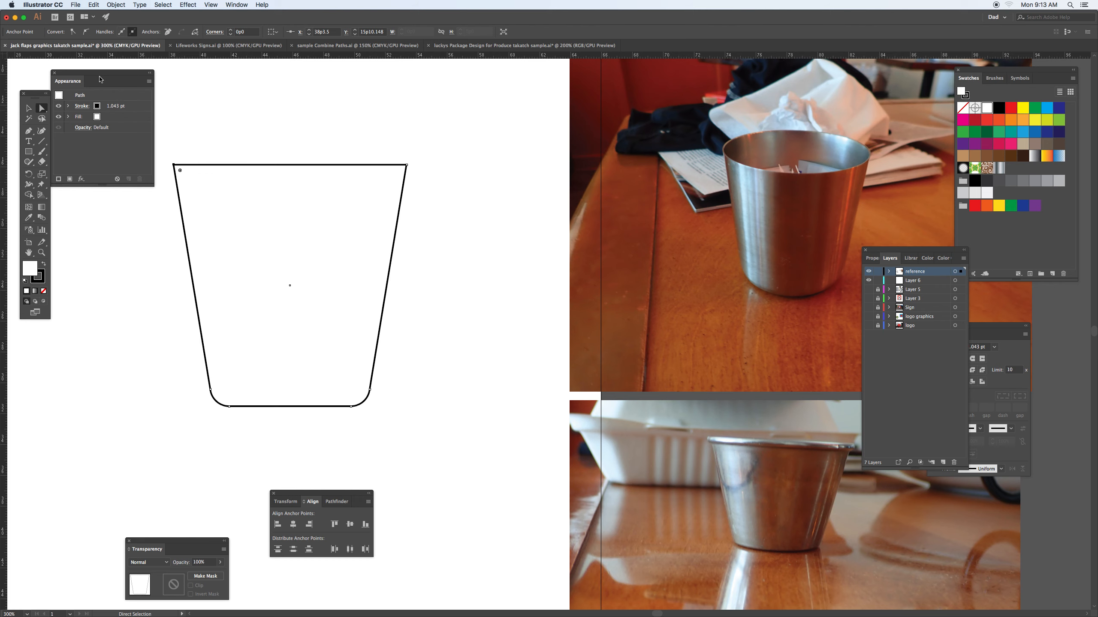
Move the Appearance and Swatches panels clear of the artwork and fill the cup shape with a medium gray swatch
{"action": "left_click_drag", "start_coordinate": [100, 79], "coordinate": [120, 285]}
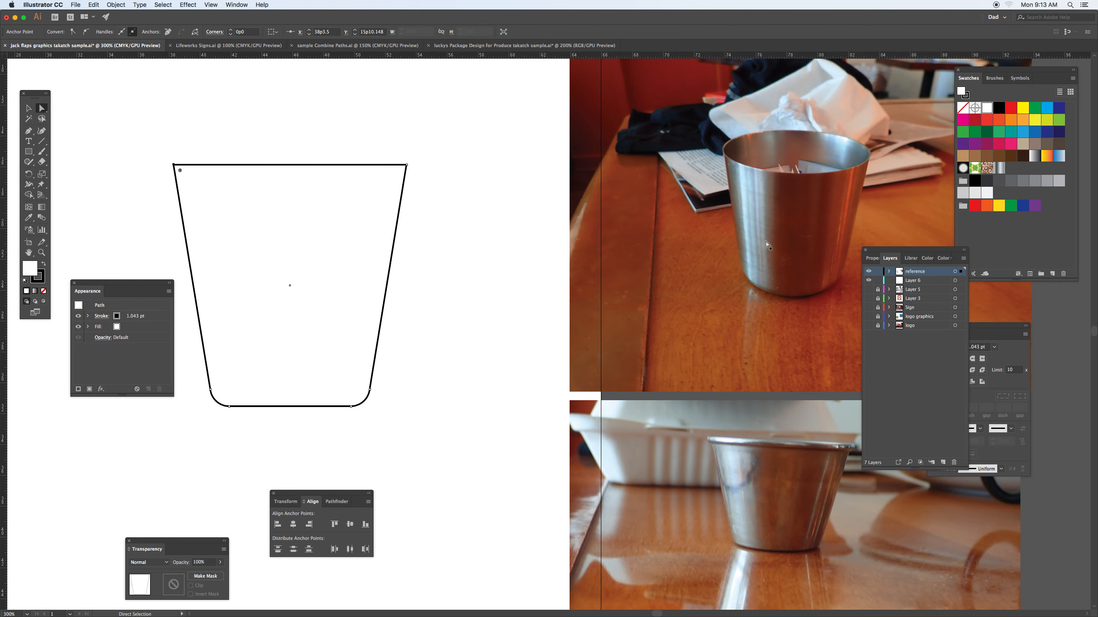
{"action": "left_click_drag", "start_coordinate": [1044, 70], "coordinate": [584, 96]}
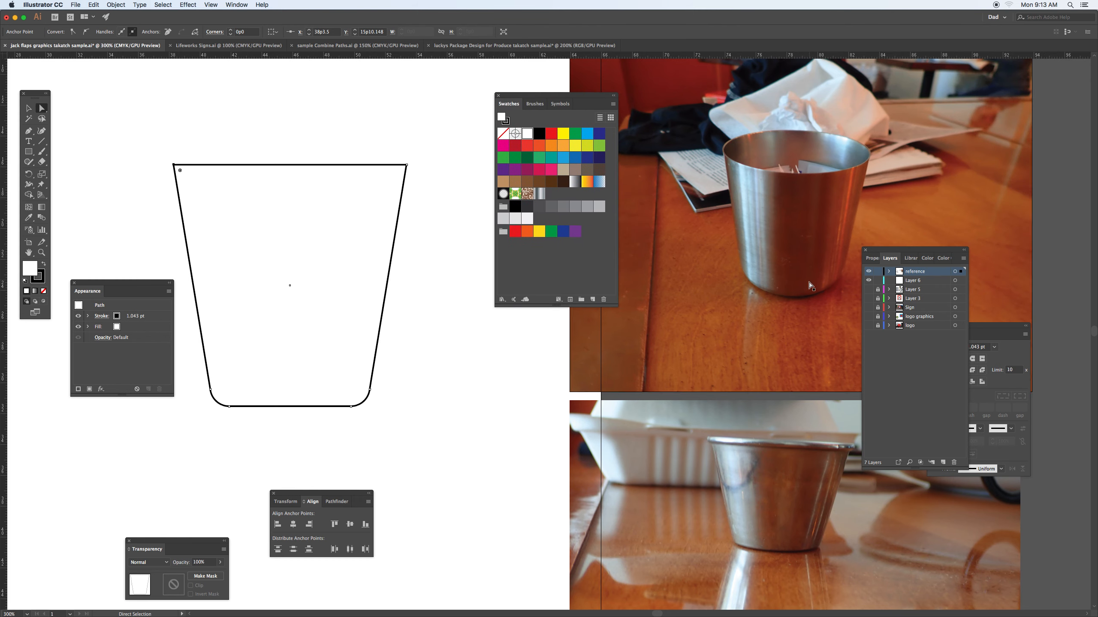
{"action": "left_click", "coordinate": [563, 207]}
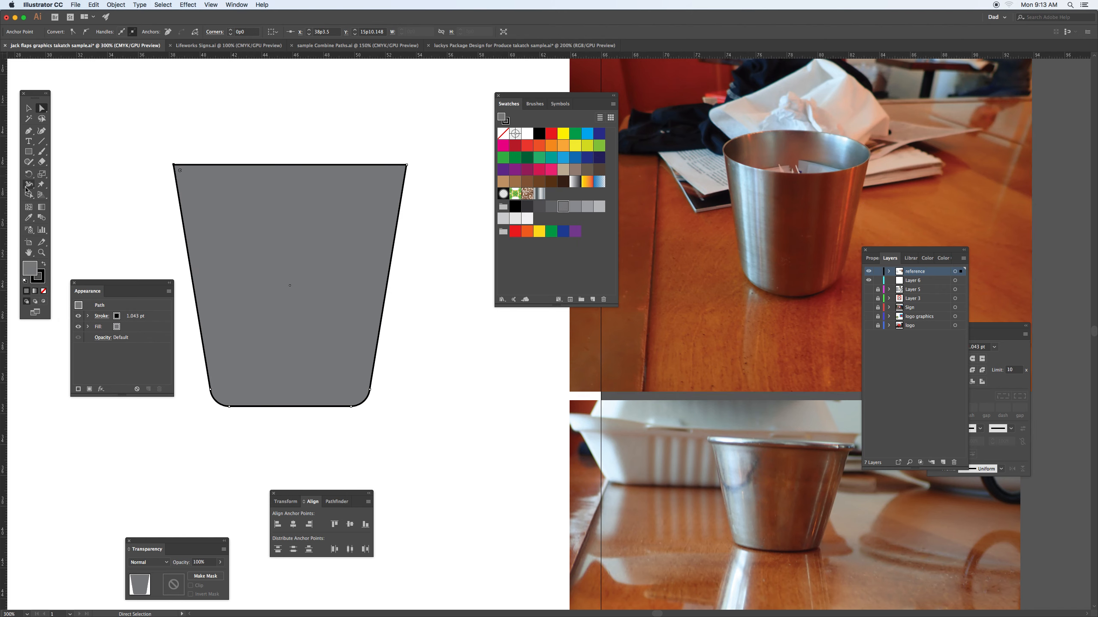
Try adding a gradient mesh point near the cup's left side at mid-height and color it light gray
{"action": "left_click", "coordinate": [28, 207]}
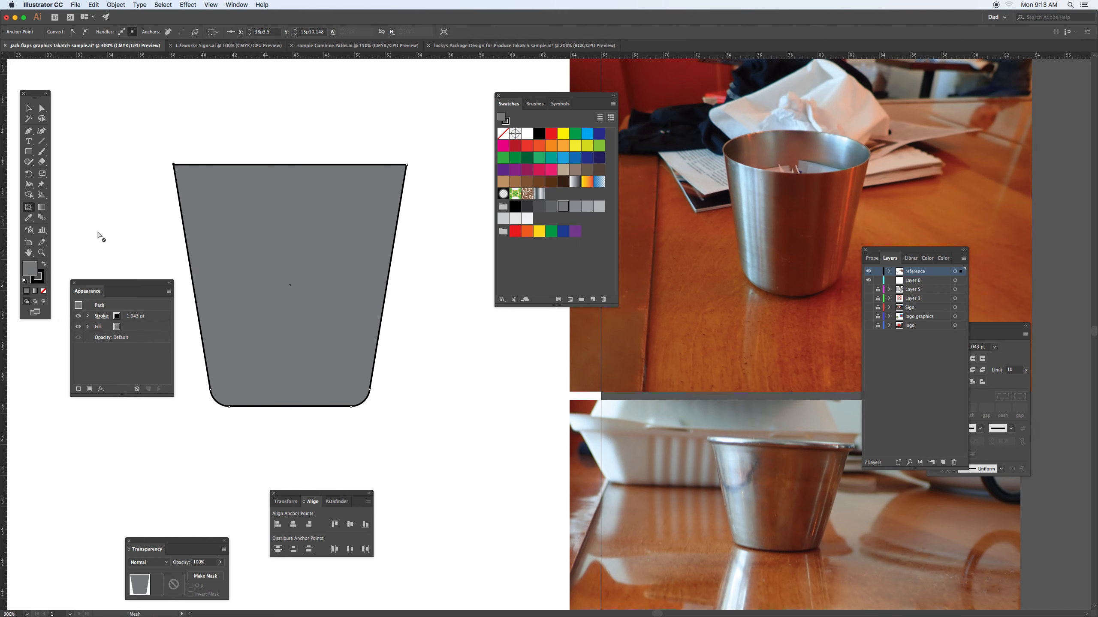
{"action": "left_click", "coordinate": [207, 287]}
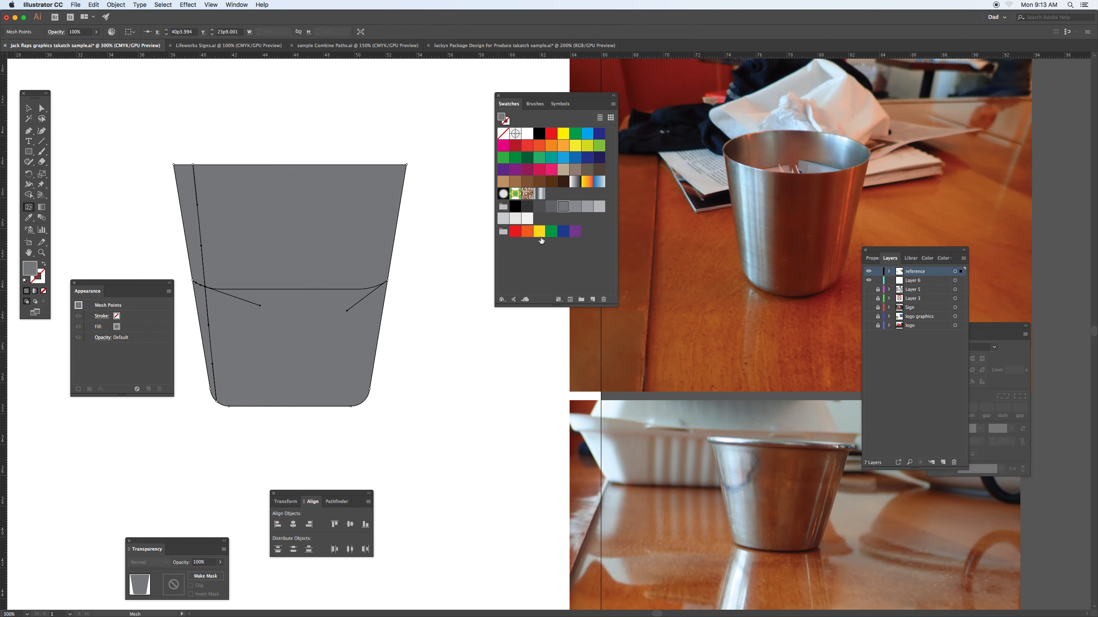
{"action": "left_click", "coordinate": [599, 207]}
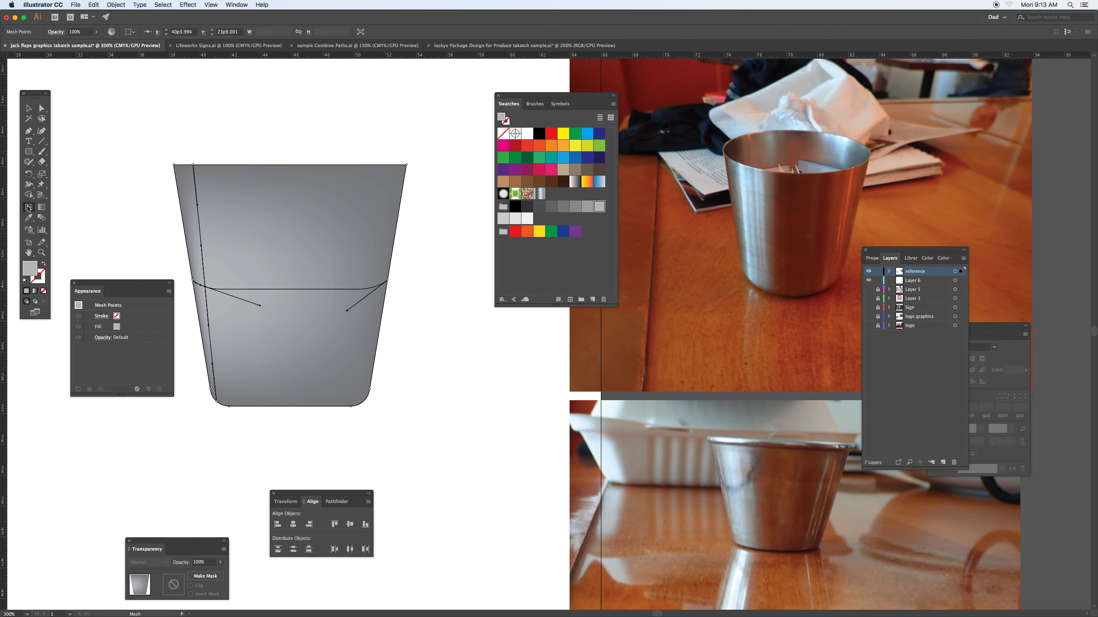
Try adding three more mesh points across the cup's mid-height, coloring the left inner one medium gray
{"action": "left_click", "coordinate": [28, 208]}
{"action": "left_click", "coordinate": [370, 290]}
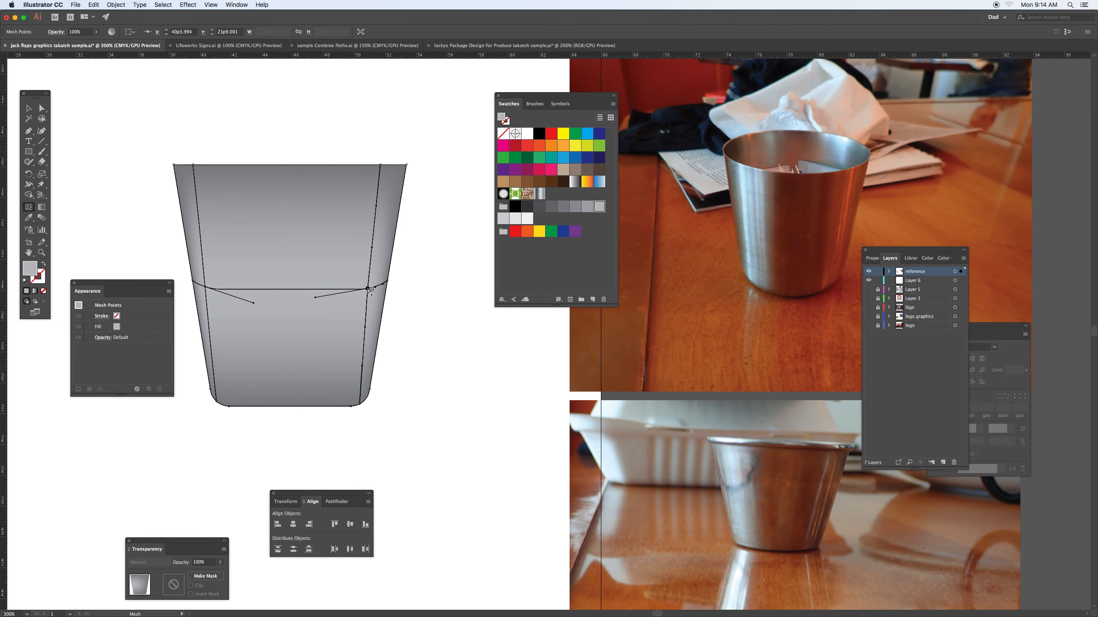
{"action": "left_click", "coordinate": [340, 289]}
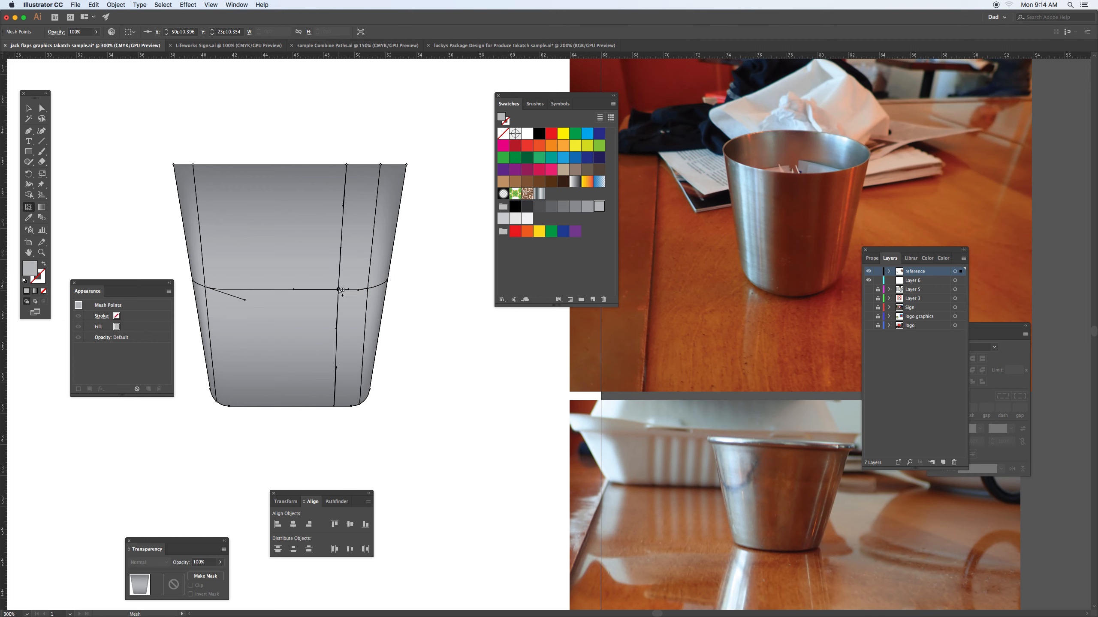
{"action": "left_click", "coordinate": [236, 290]}
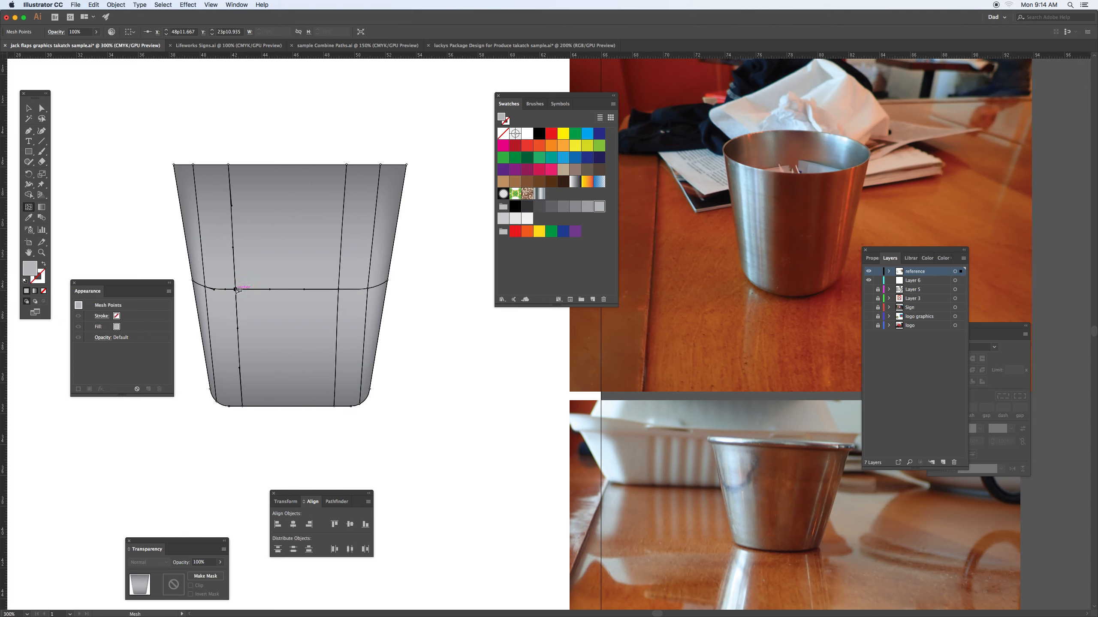
{"action": "left_click", "coordinate": [563, 207]}
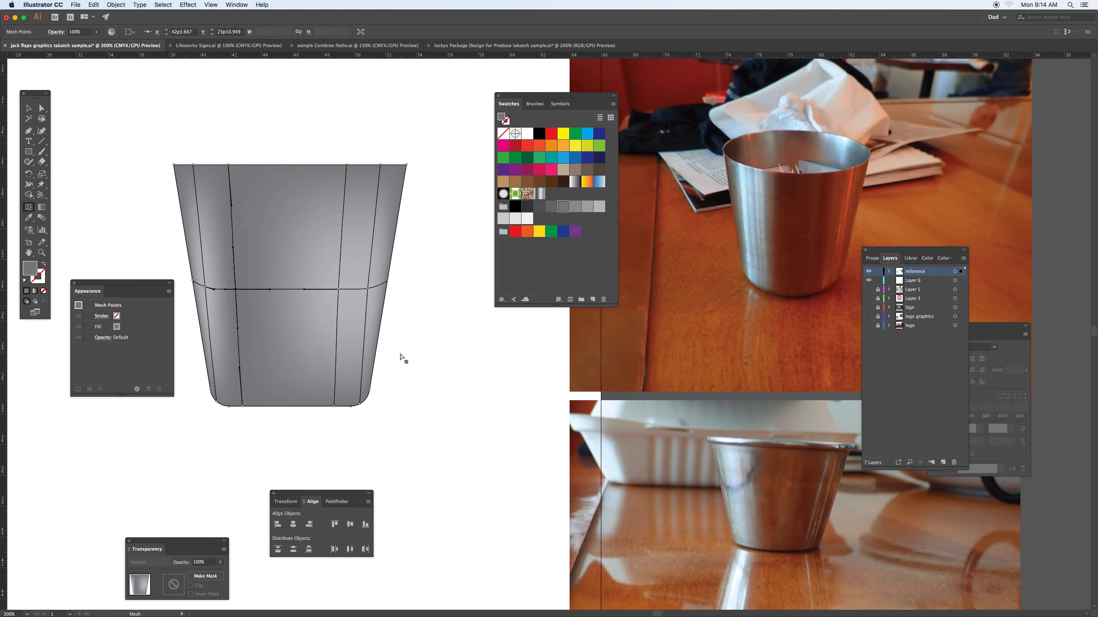
Undo all the gradient mesh points and their shading on the cup, back to the plain gray-filled shape
{"action": "key", "text": "super+z"}
{"action": "key", "text": "super+z"}
{"action": "key", "text": "super+z"}
{"action": "key", "text": "super+z"}
{"action": "key", "text": "super+z"}
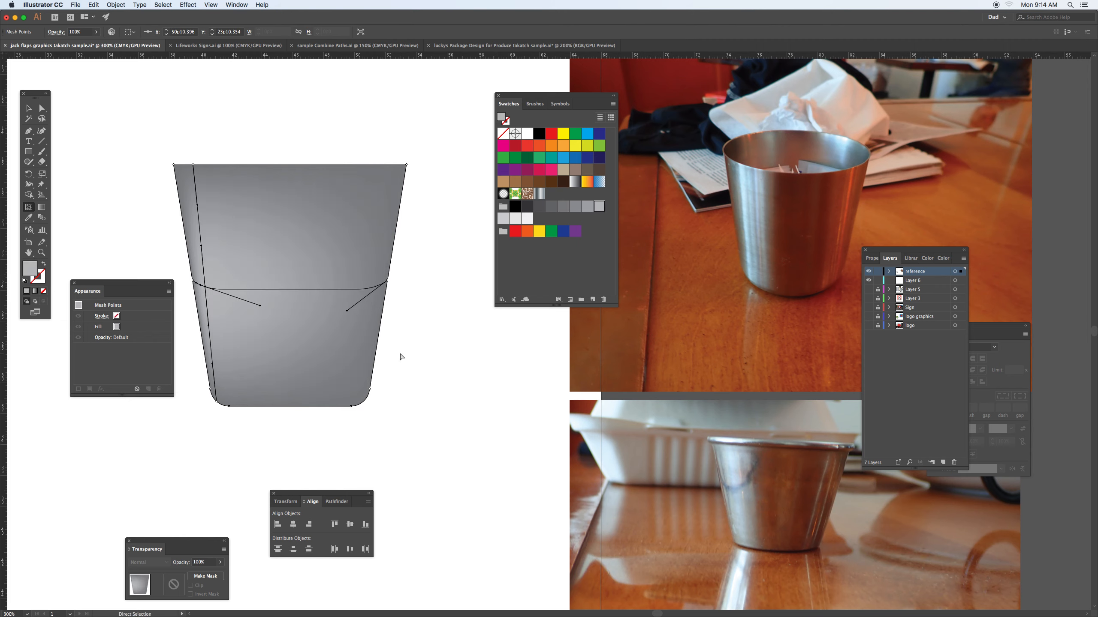
{"action": "key", "text": "super+z"}
{"action": "key", "text": "super+z"}
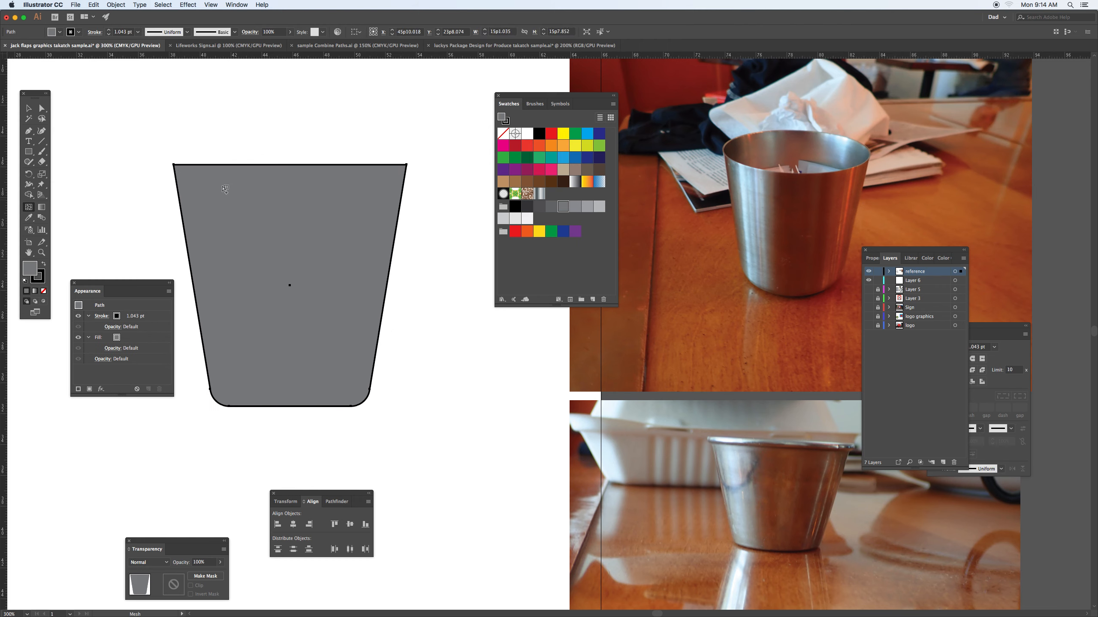
Add two gradient mesh points on the left part of the cup's top edge, the outer one light gray and the inner one dark gray
{"action": "left_click", "coordinate": [190, 165]}
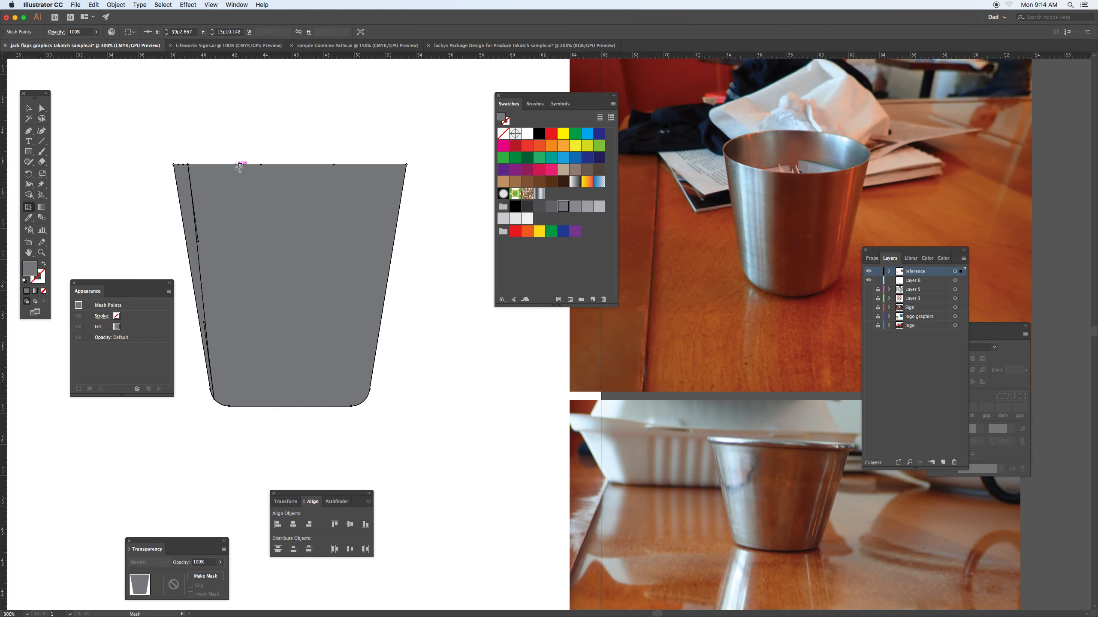
{"action": "left_click", "coordinate": [599, 207]}
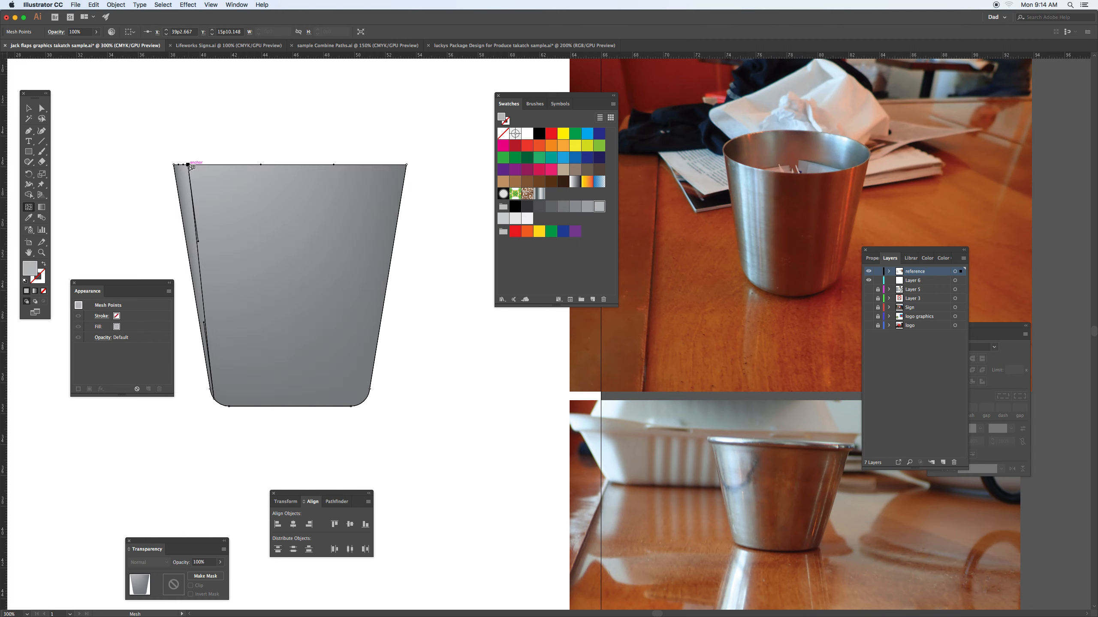
{"action": "left_click", "coordinate": [229, 165]}
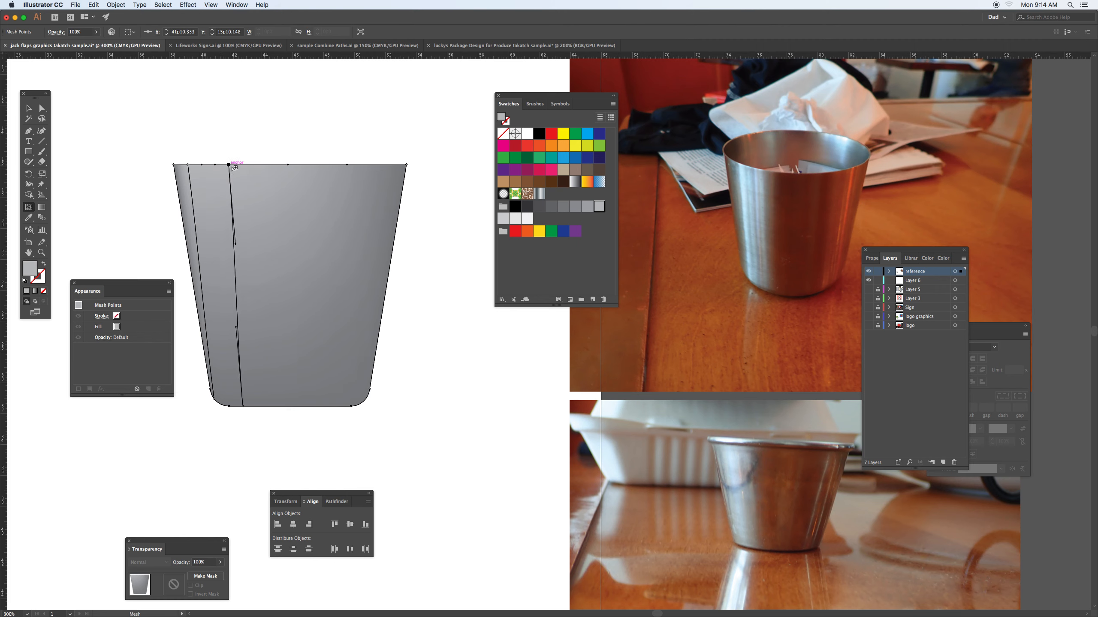
{"action": "left_click", "coordinate": [549, 207]}
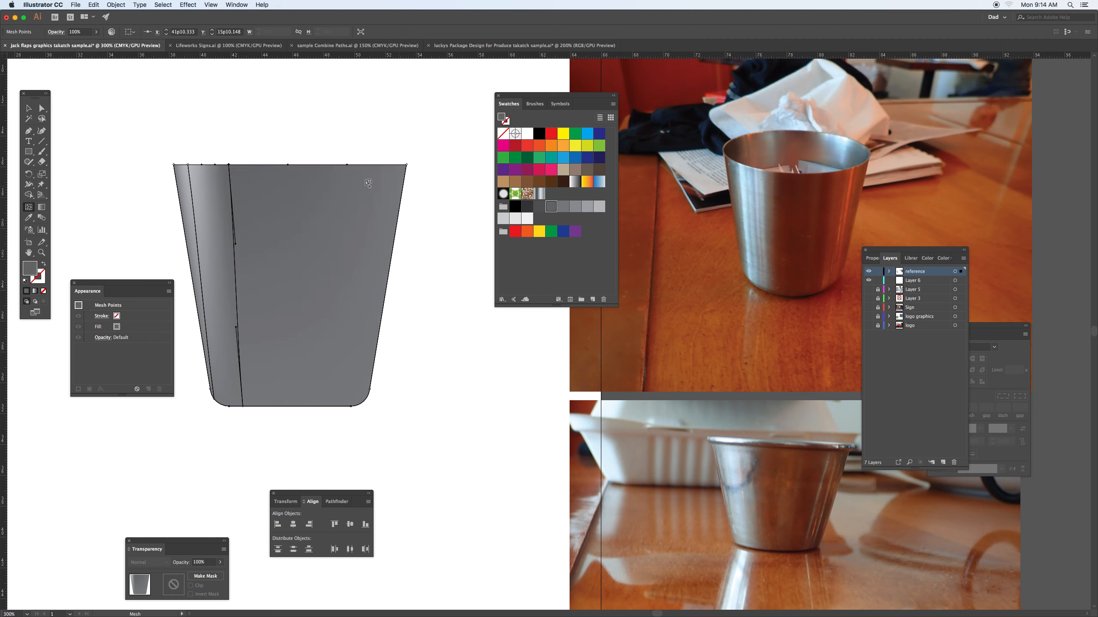
Add a lighter gray mesh point on the right part of the cup's top edge and another mesh point nearer its right side
{"action": "left_click", "coordinate": [328, 164]}
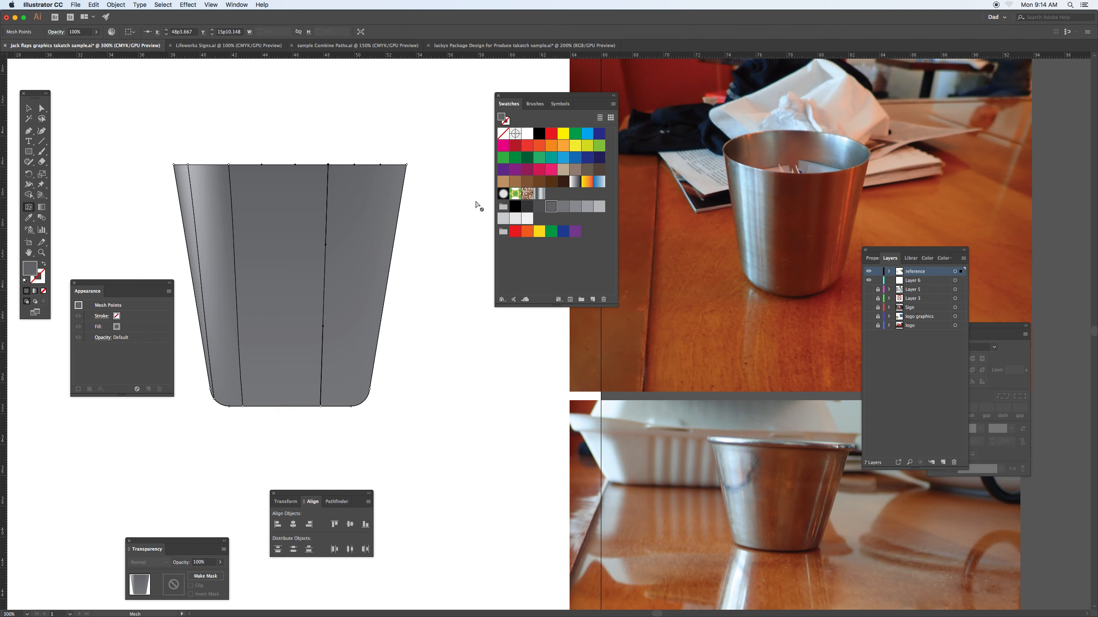
{"action": "left_click", "coordinate": [586, 207]}
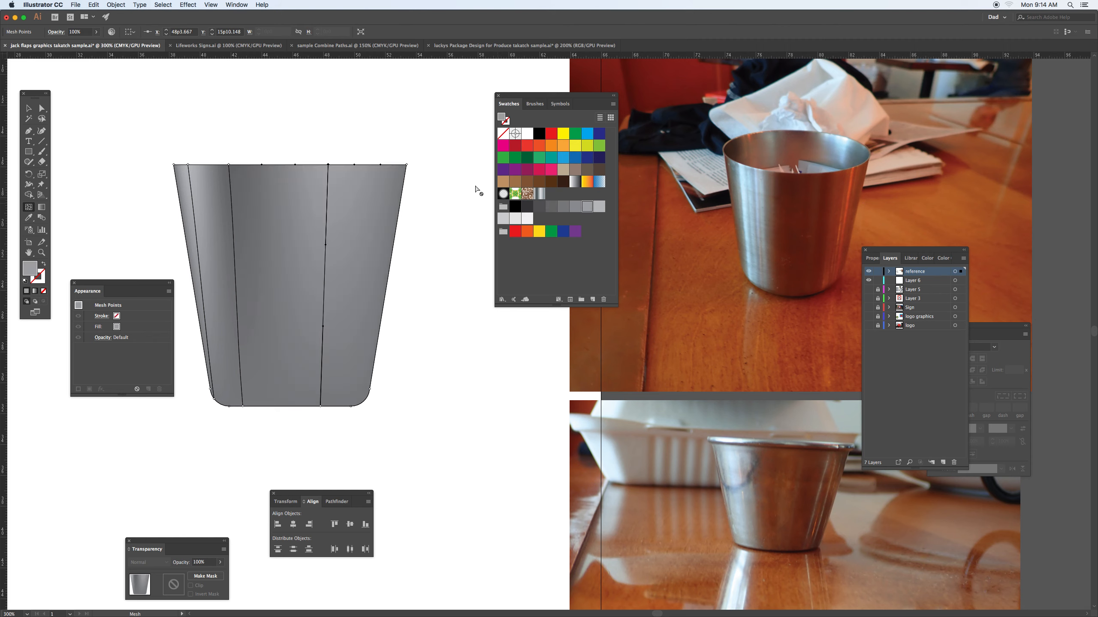
{"action": "left_click", "coordinate": [370, 164]}
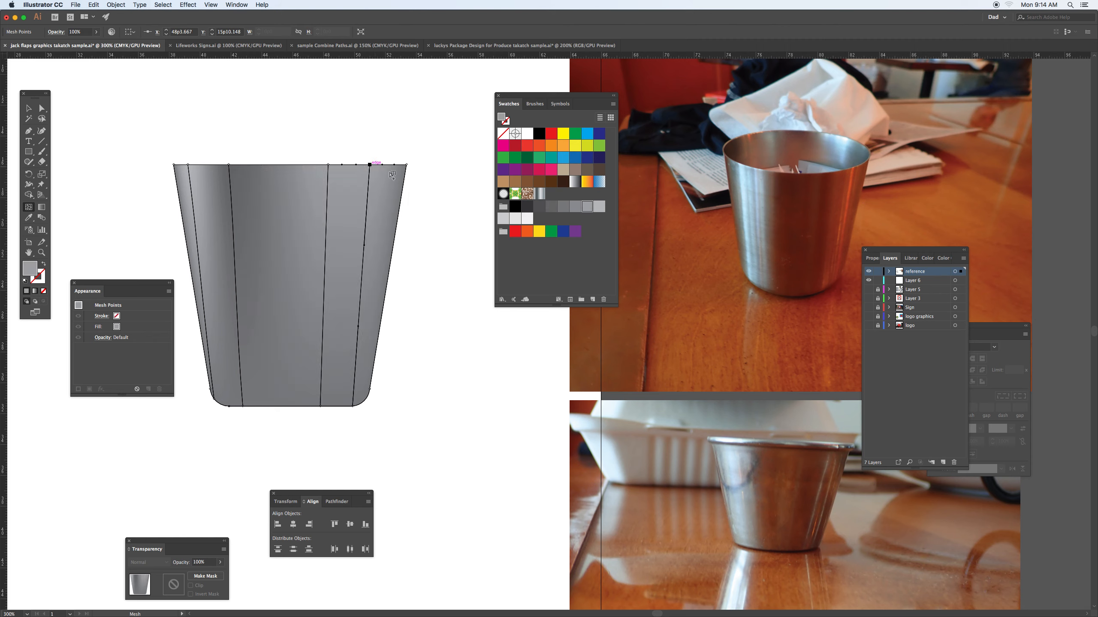
Color the selected top-edge mesh point dark gray and add a light gray mesh point closer to the cup's right corner
{"action": "left_click", "coordinate": [528, 210]}
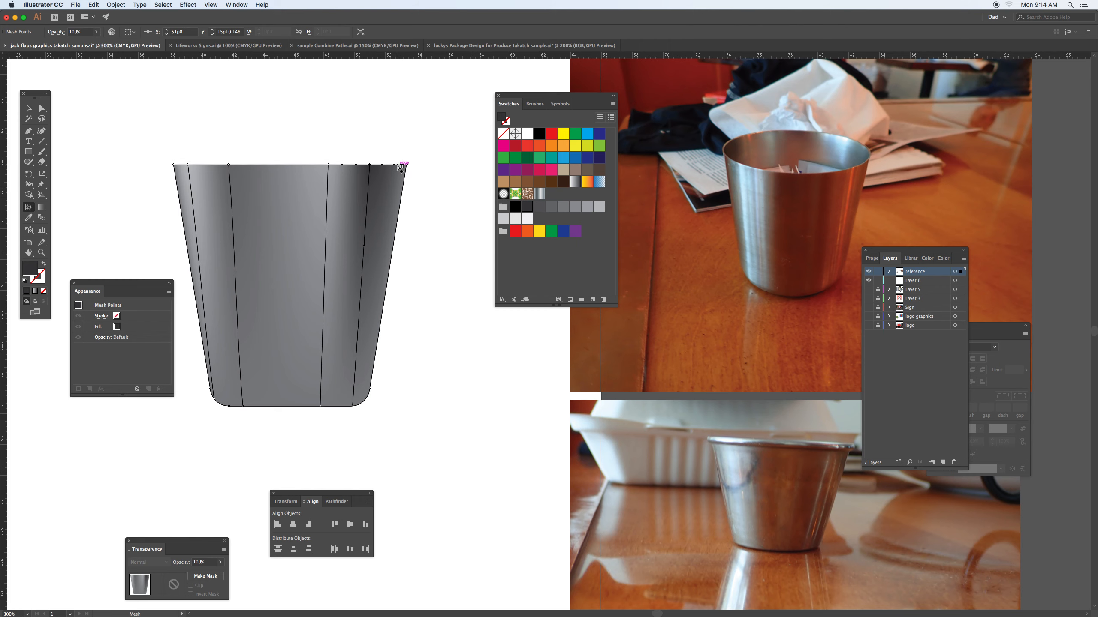
{"action": "left_click", "coordinate": [401, 165]}
{"action": "left_click", "coordinate": [599, 207]}
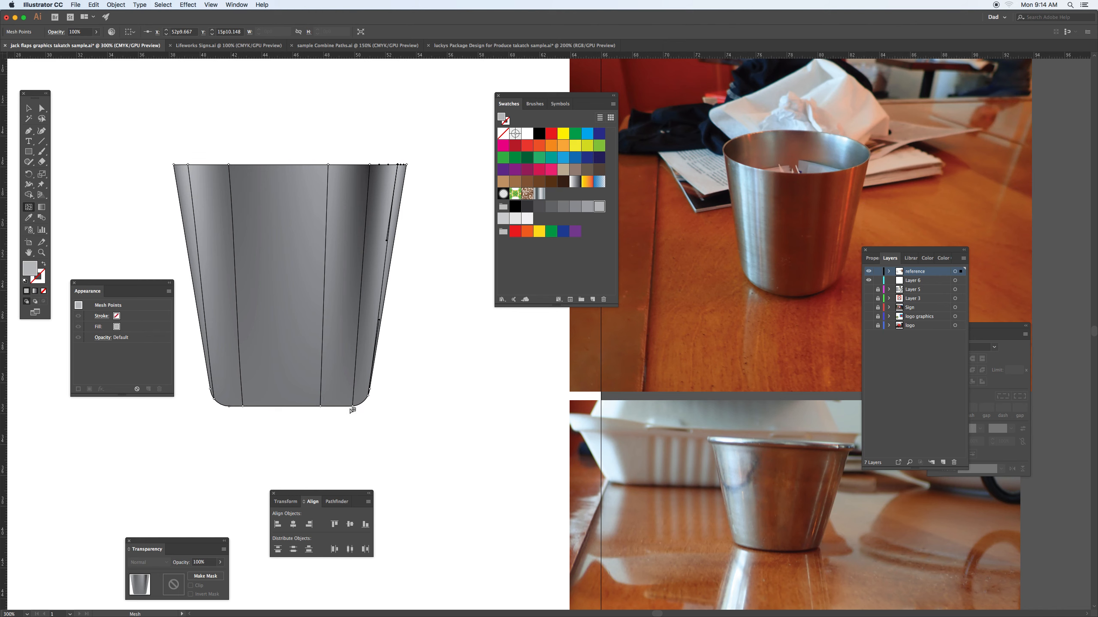
Try coloring the inner right mesh point on the cup's bottom edge yellow, and undo the color
{"action": "left_click", "coordinate": [321, 407]}
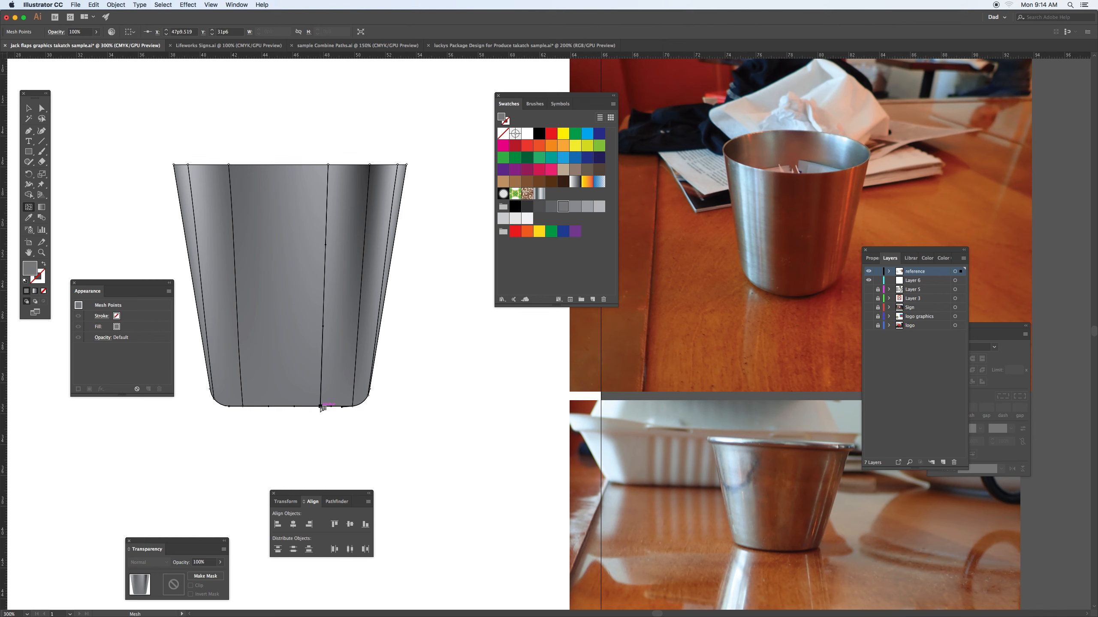
{"action": "left_click", "coordinate": [574, 146]}
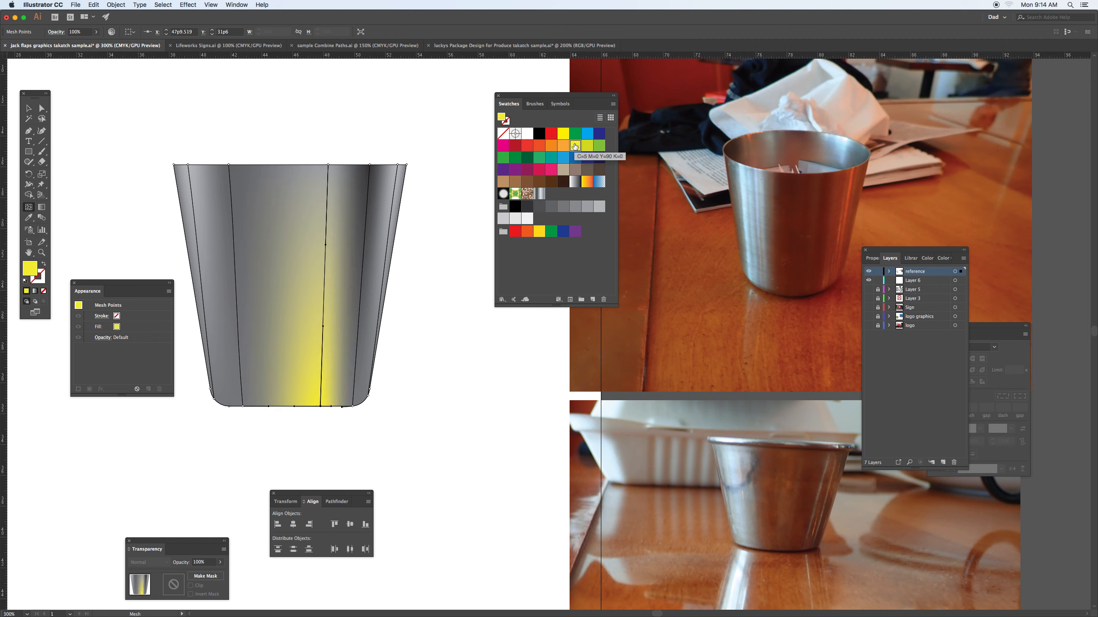
{"action": "key", "text": "super+z"}
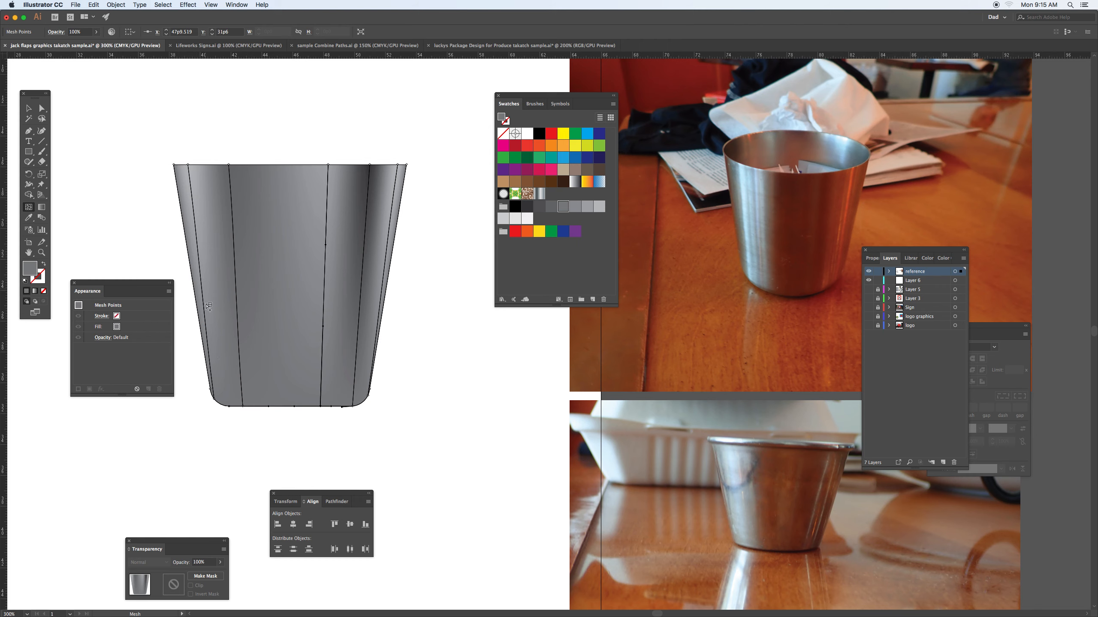
Color the inner right mesh point on the cup's bottom edge medium gray and the one nearest the right corner 80% black
{"action": "left_click", "coordinate": [321, 406]}
{"action": "left_click", "coordinate": [322, 407]}
{"action": "left_click", "coordinate": [539, 208]}
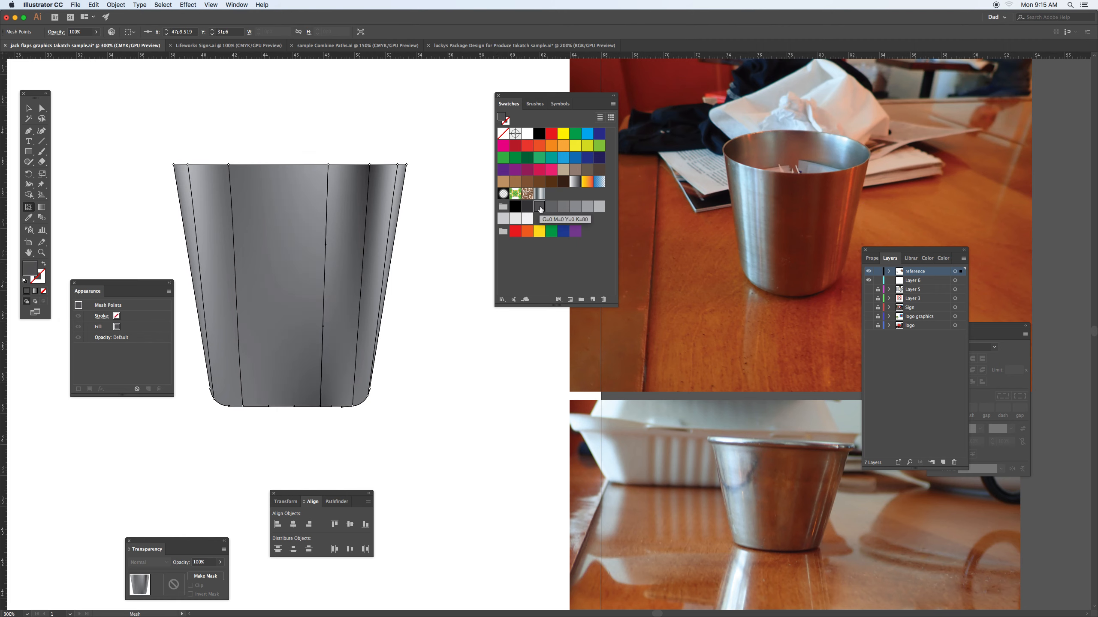
{"action": "left_click", "coordinate": [575, 207]}
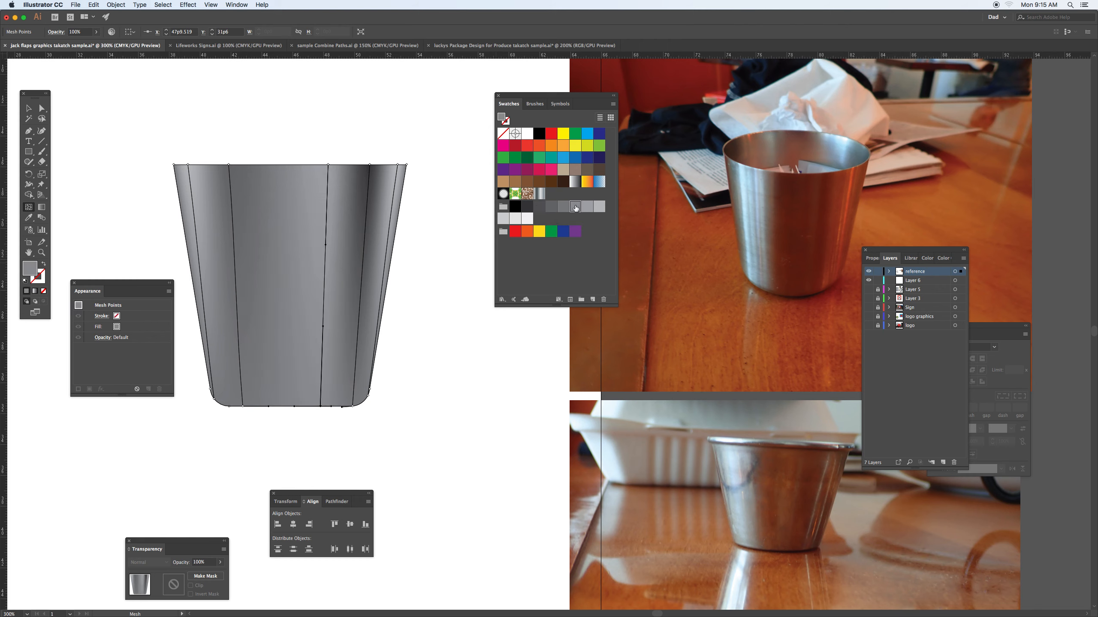
{"action": "left_click", "coordinate": [352, 407]}
{"action": "left_click", "coordinate": [540, 208]}
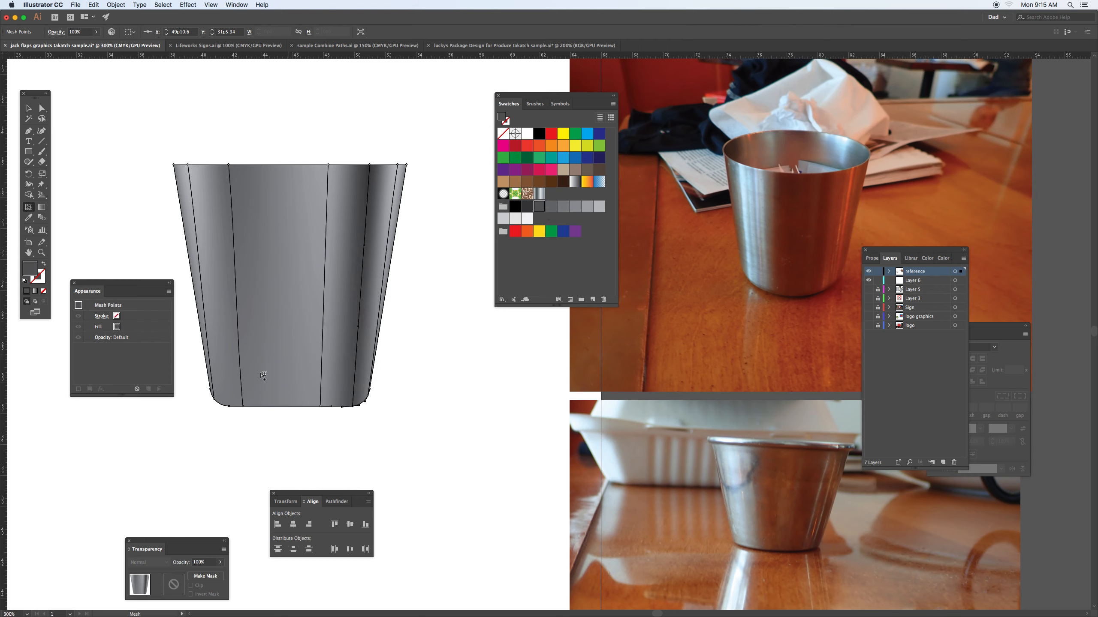
Color the inner left mesh point on the cup's bottom edge darker gray and the one at the left corner lighter gray
{"action": "left_click", "coordinate": [243, 406]}
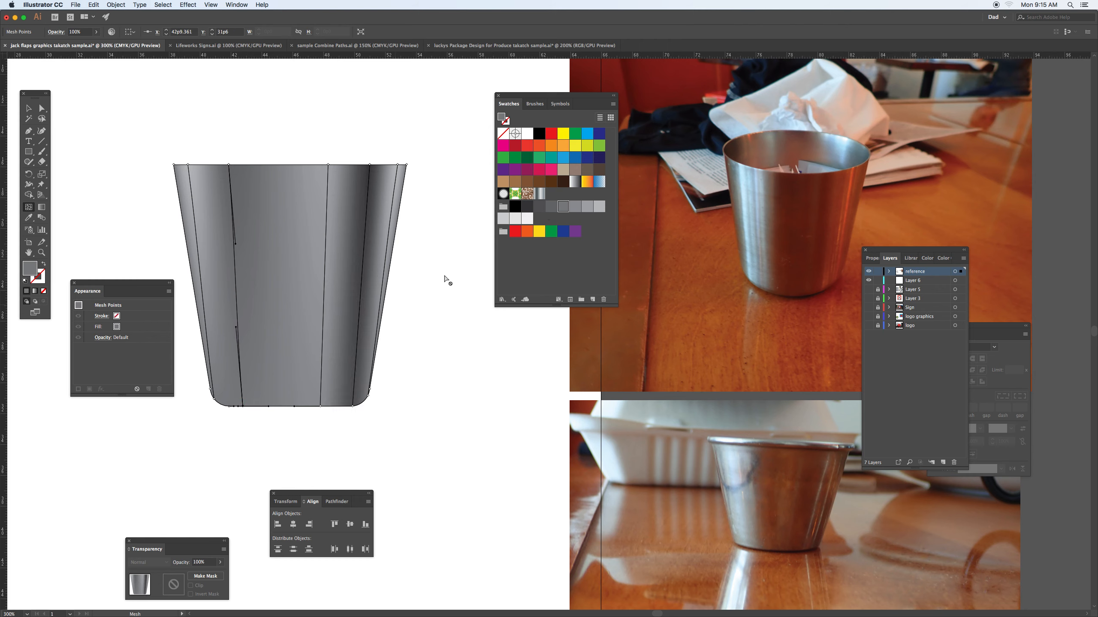
{"action": "left_click", "coordinate": [553, 210]}
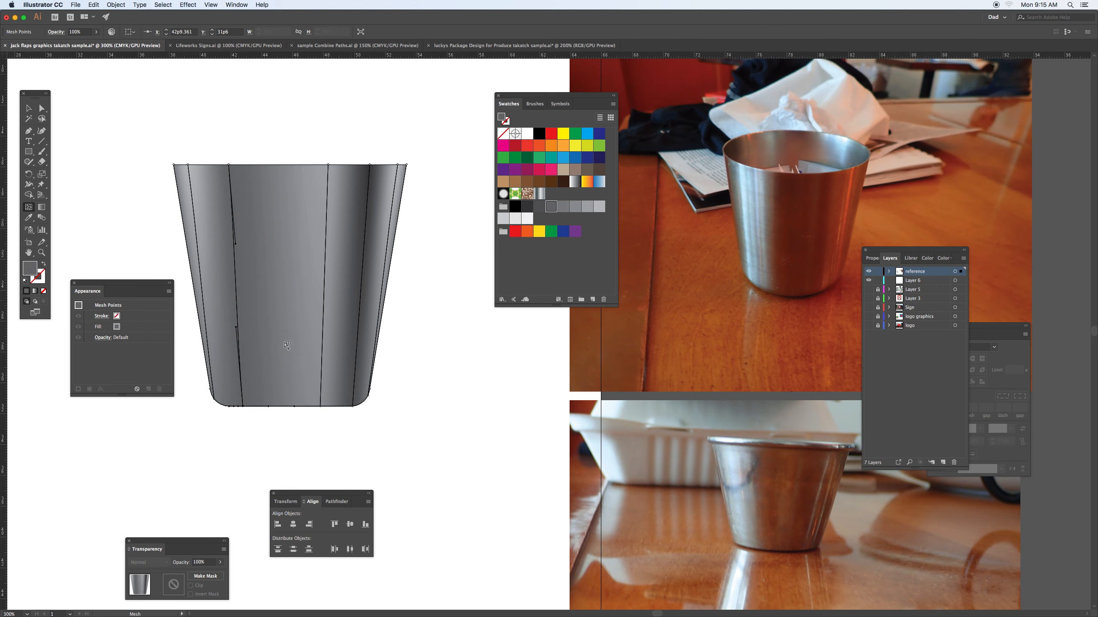
{"action": "left_click", "coordinate": [216, 399]}
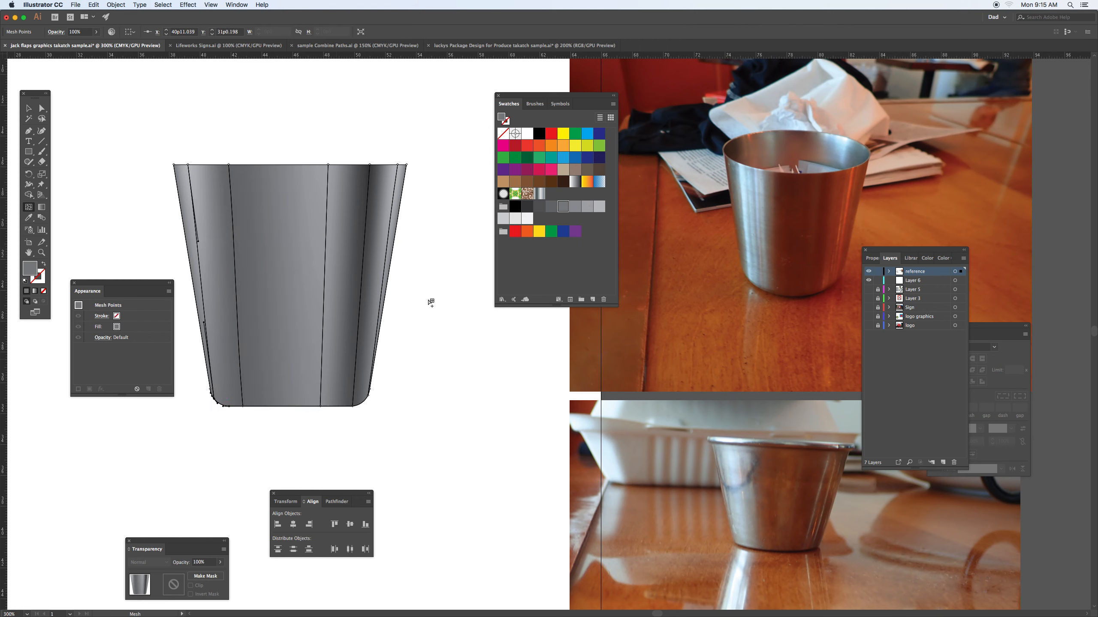
{"action": "left_click", "coordinate": [588, 209]}
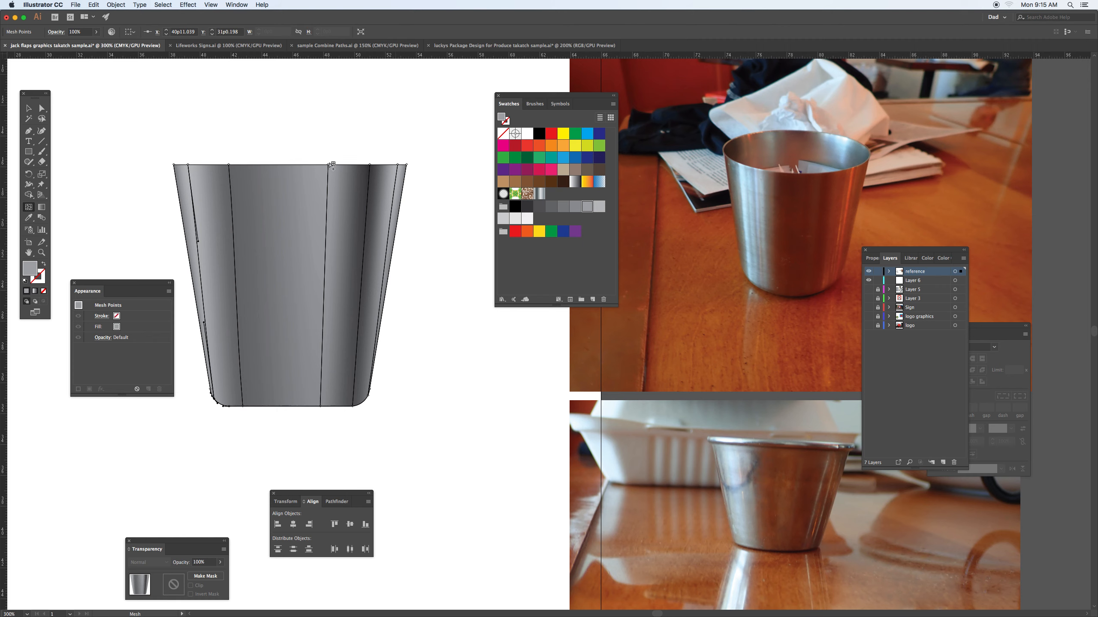
Add a dark gray mesh point just right of the top edge's inner left point, and color its bottom-edge counterpart 80% black
{"action": "left_click", "coordinate": [236, 164]}
{"action": "left_click", "coordinate": [530, 208]}
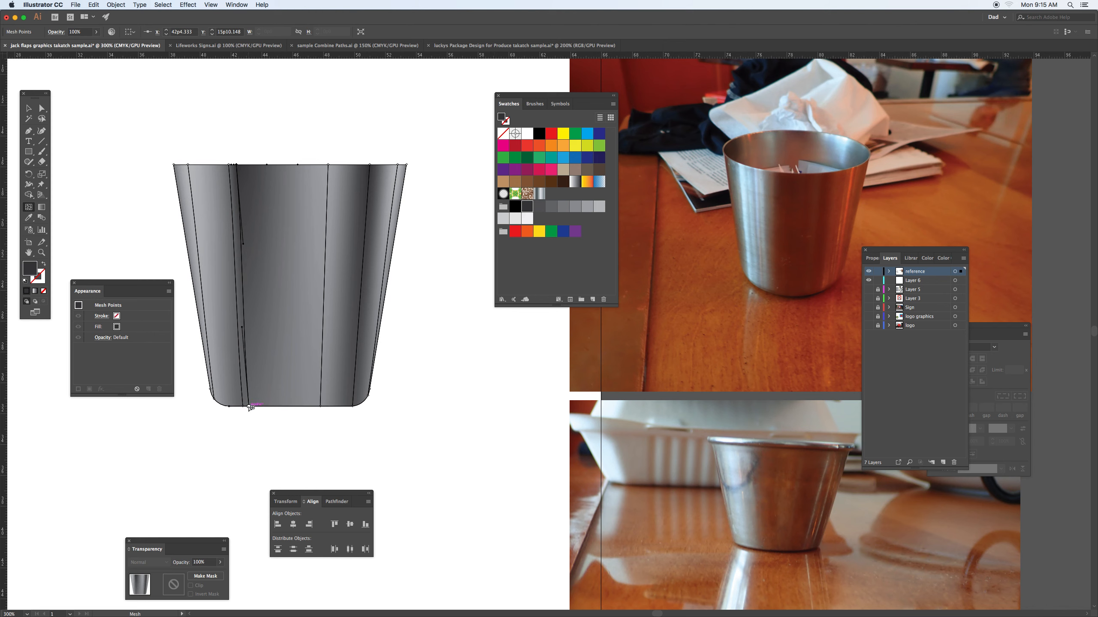
{"action": "left_click", "coordinate": [250, 407]}
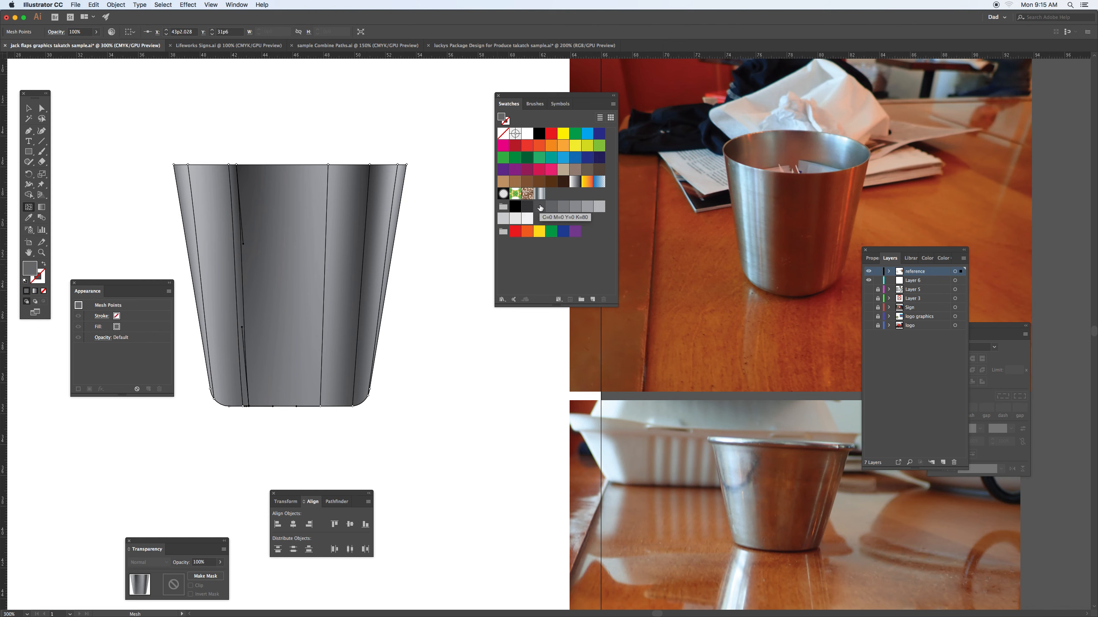
{"action": "left_click", "coordinate": [539, 207]}
Try curving the new mesh line to the right and pulling its top point down into the cup, and undo both changes
{"action": "left_click", "coordinate": [41, 108]}
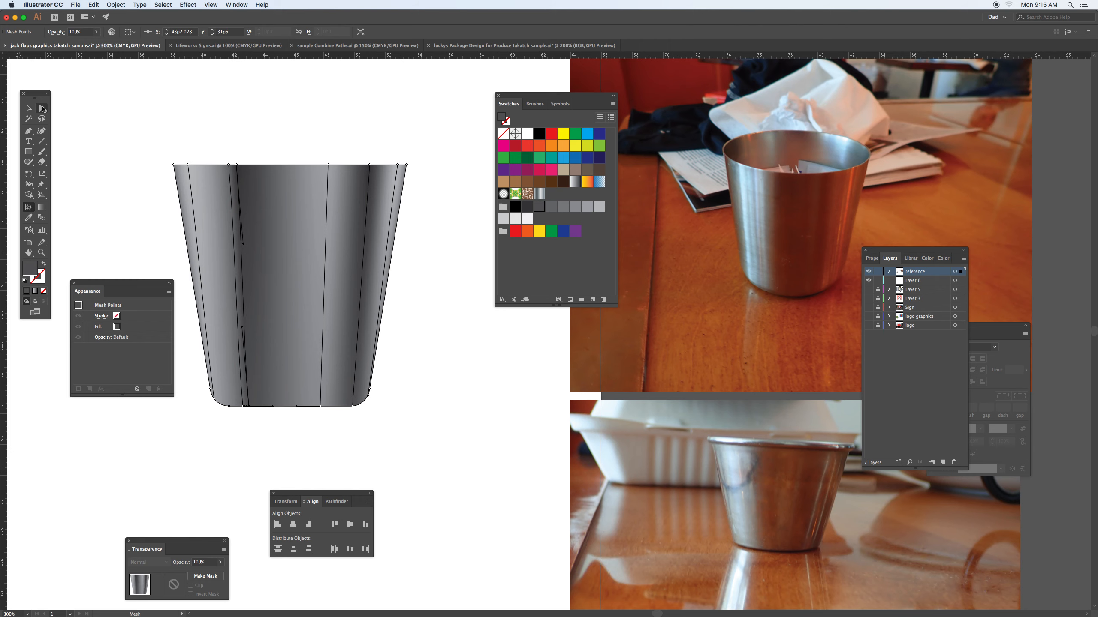
{"action": "left_click_drag", "start_coordinate": [244, 245], "coordinate": [315, 240]}
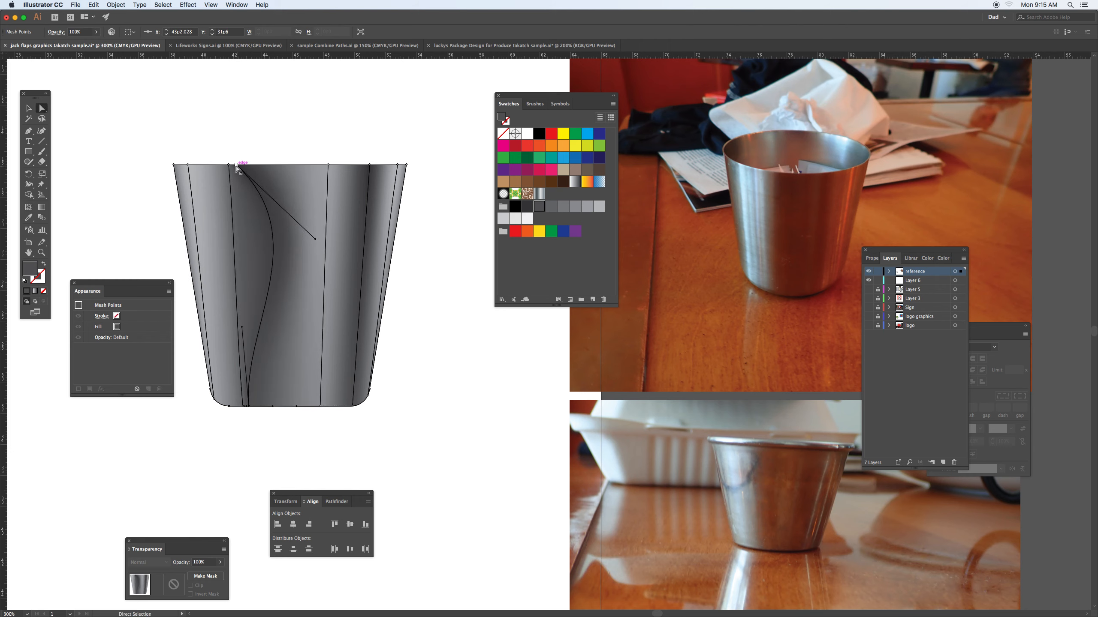
{"action": "left_click_drag", "start_coordinate": [236, 165], "coordinate": [250, 213]}
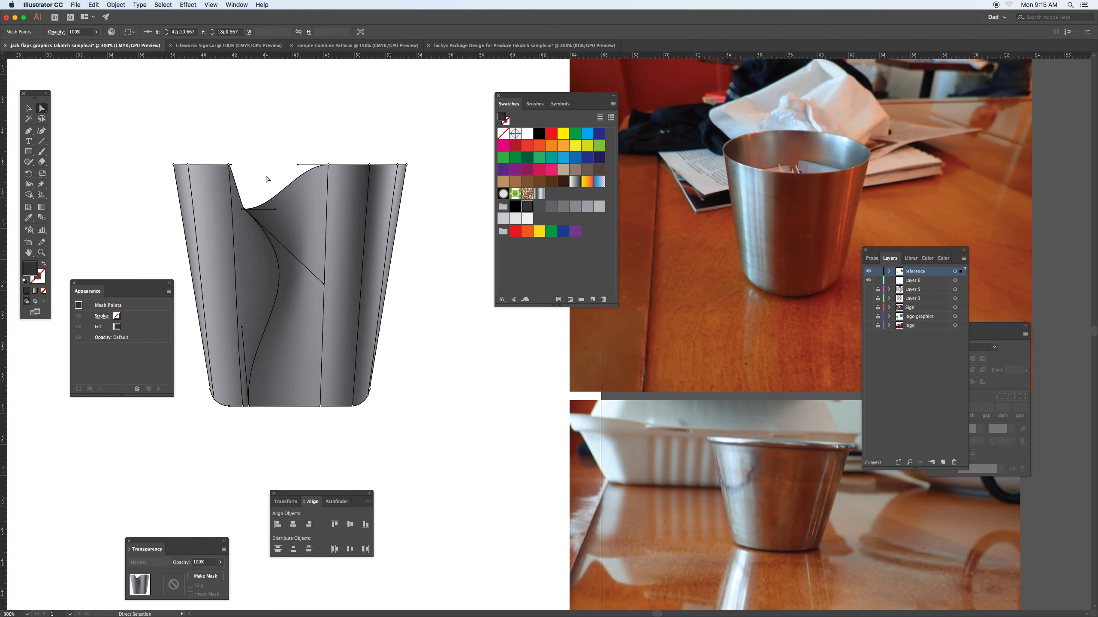
{"action": "key", "text": "super+z"}
{"action": "key", "text": "super+z"}
{"action": "key", "text": "super+z"}
{"action": "key", "text": "super+z"}
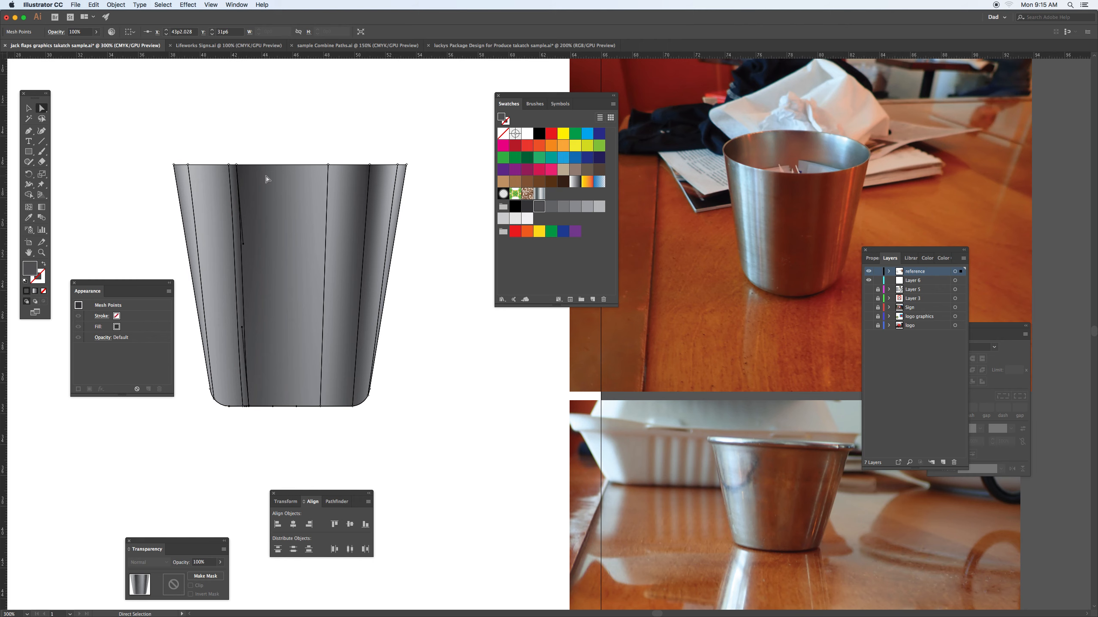
Deselect the cup and clear the space around it by moving the Swatches panel below the artwork
{"action": "left_click", "coordinate": [28, 108]}
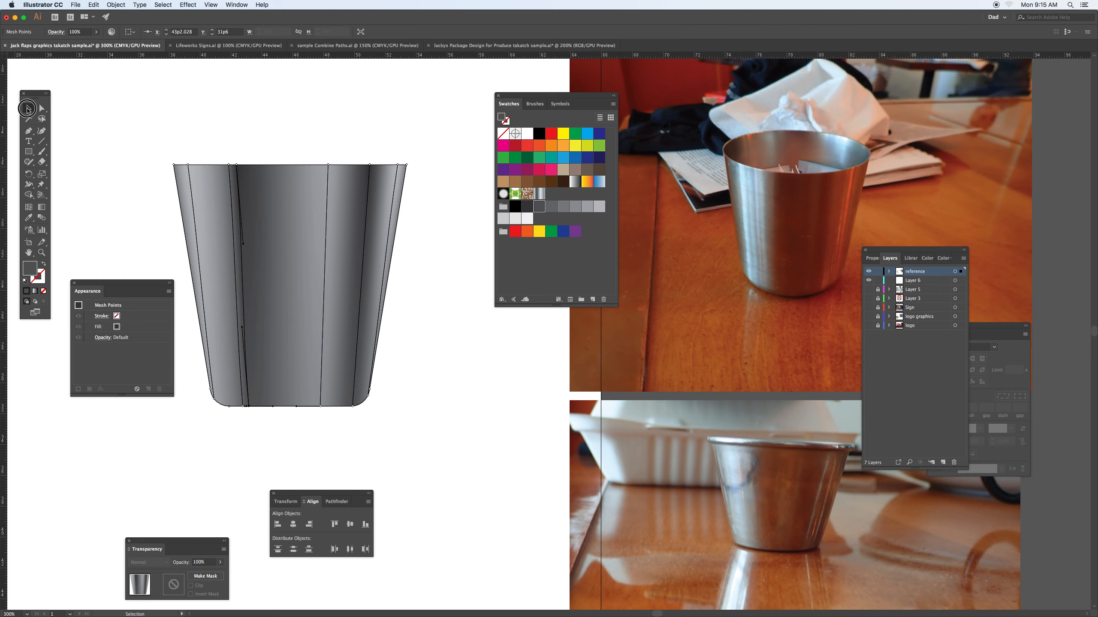
{"action": "left_click", "coordinate": [95, 114]}
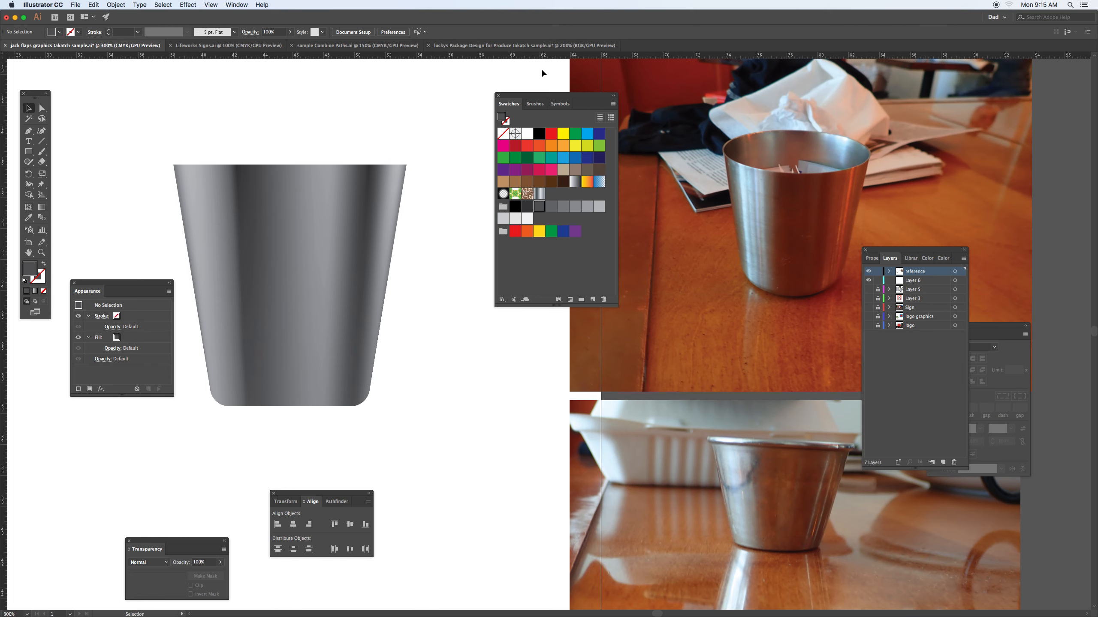
{"action": "left_click_drag", "start_coordinate": [334, 173], "coordinate": [424, 172]}
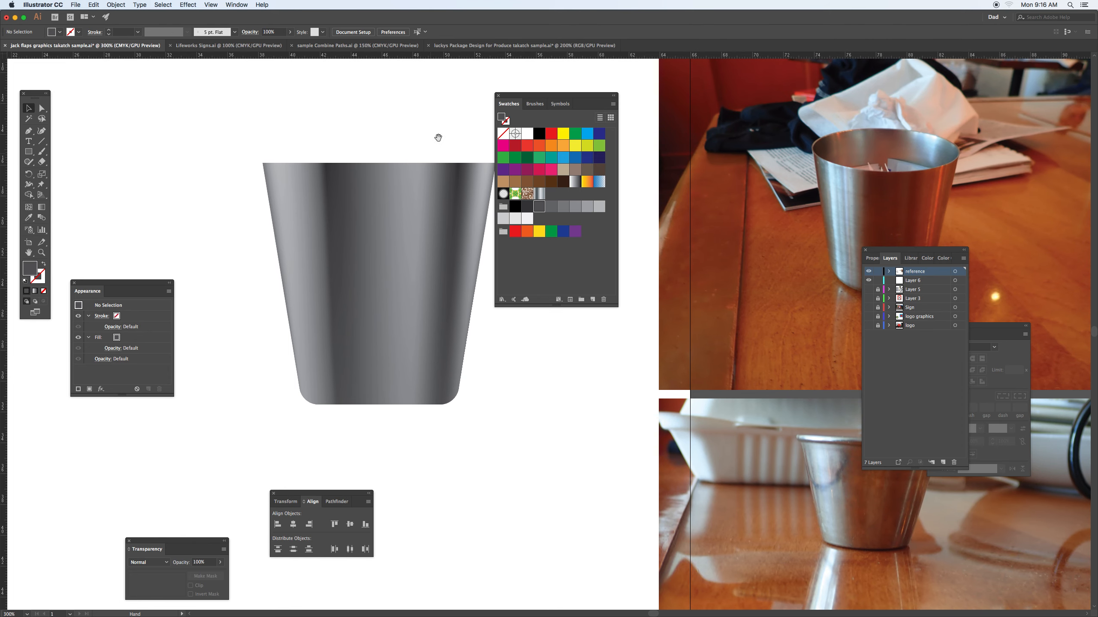
{"action": "left_click_drag", "start_coordinate": [510, 99], "coordinate": [603, 392]}
{"action": "left_click_drag", "start_coordinate": [370, 288], "coordinate": [563, 245]}
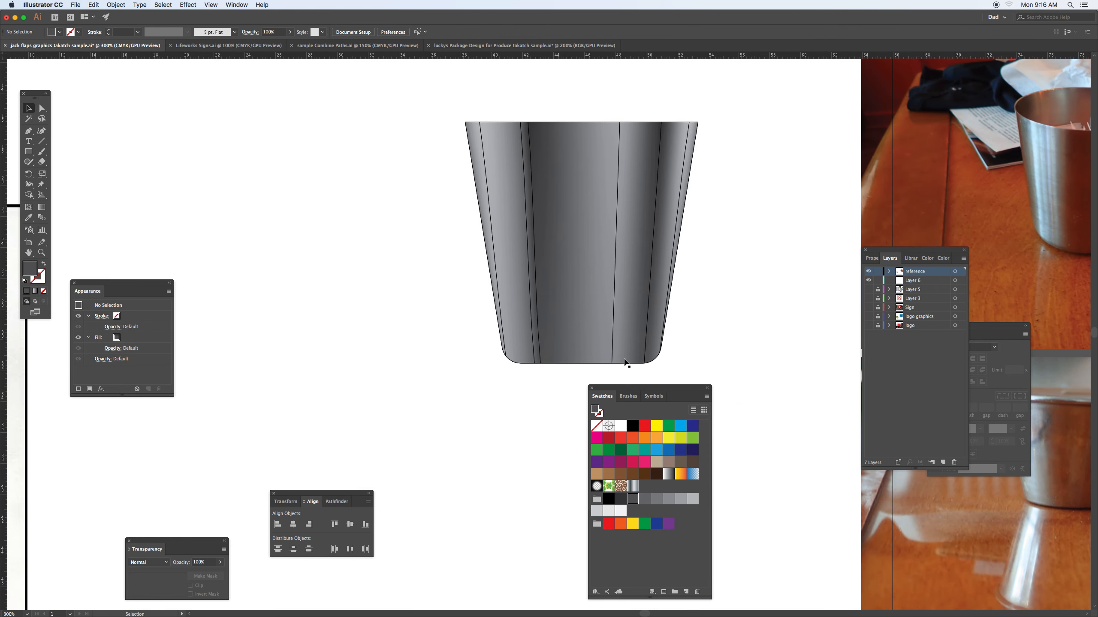
{"action": "left_click_drag", "start_coordinate": [637, 388], "coordinate": [679, 431]}
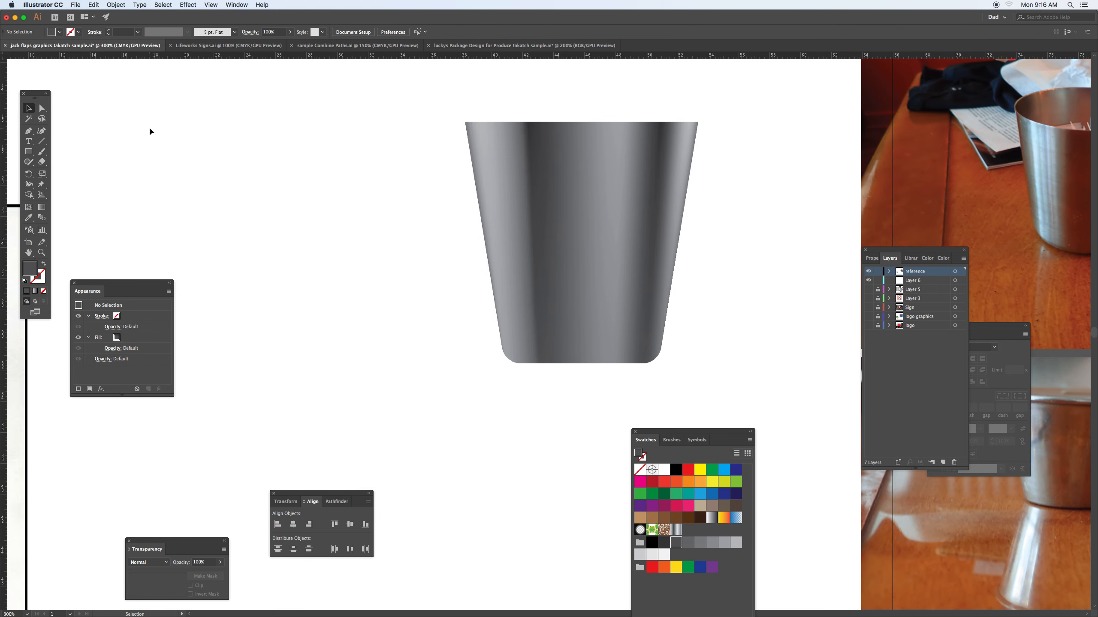
Place a vertical guide left of the cup and draw a closed half-cup shape against it, about 8p4.7 wide and 15p9.3 tall
{"action": "left_click_drag", "start_coordinate": [5, 169], "coordinate": [286, 210]}
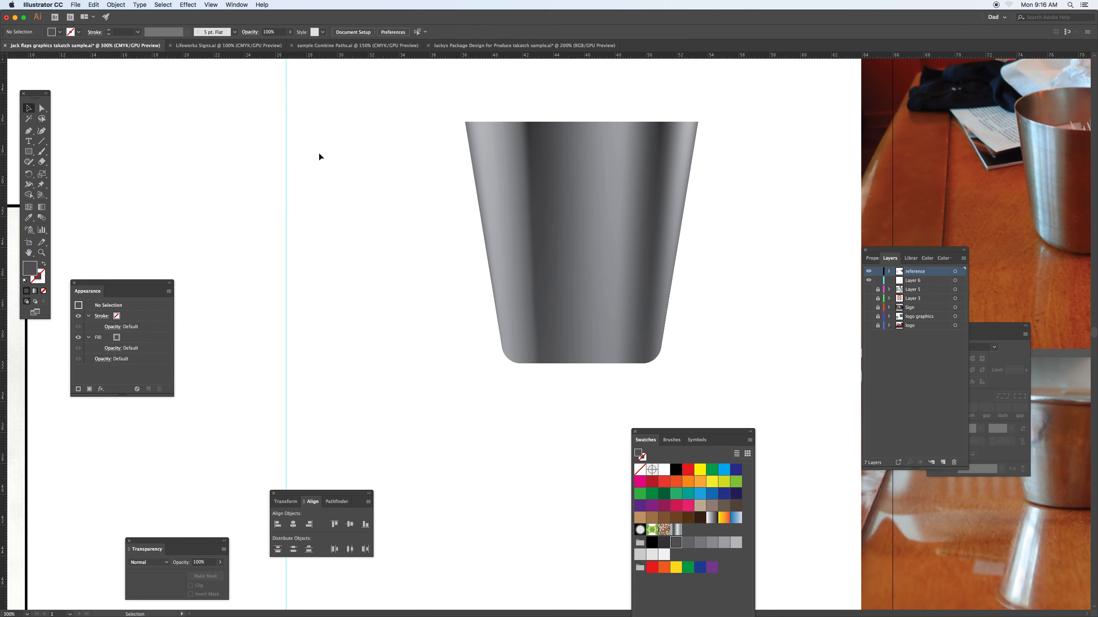
{"action": "left_click", "coordinate": [29, 131]}
{"action": "left_click", "coordinate": [286, 117]}
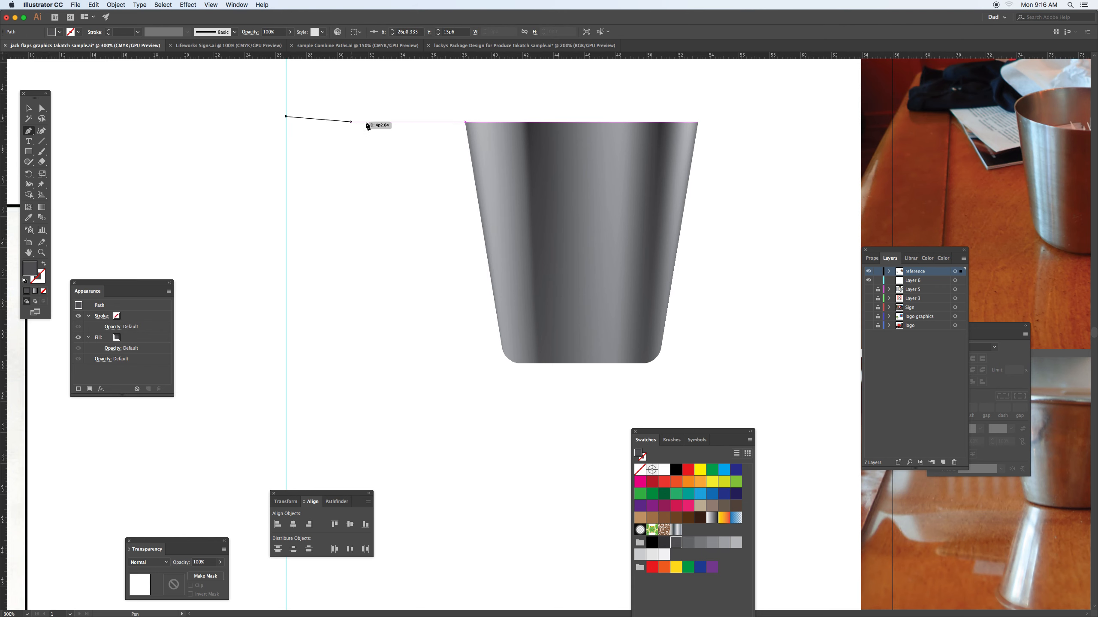
{"action": "left_click", "coordinate": [415, 116]}
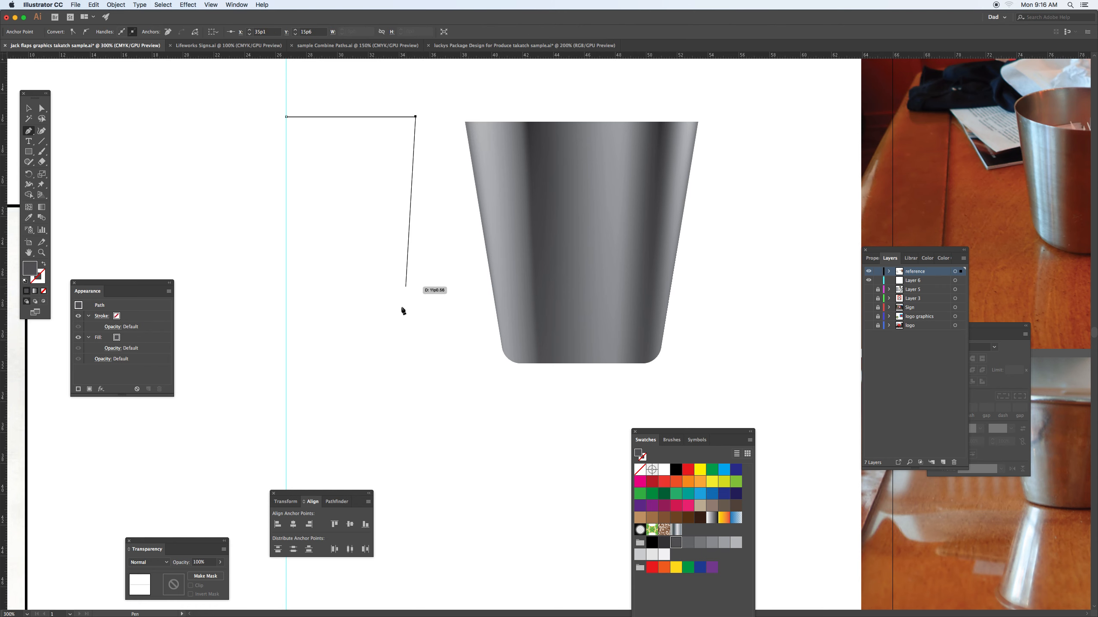
{"action": "left_click", "coordinate": [375, 360]}
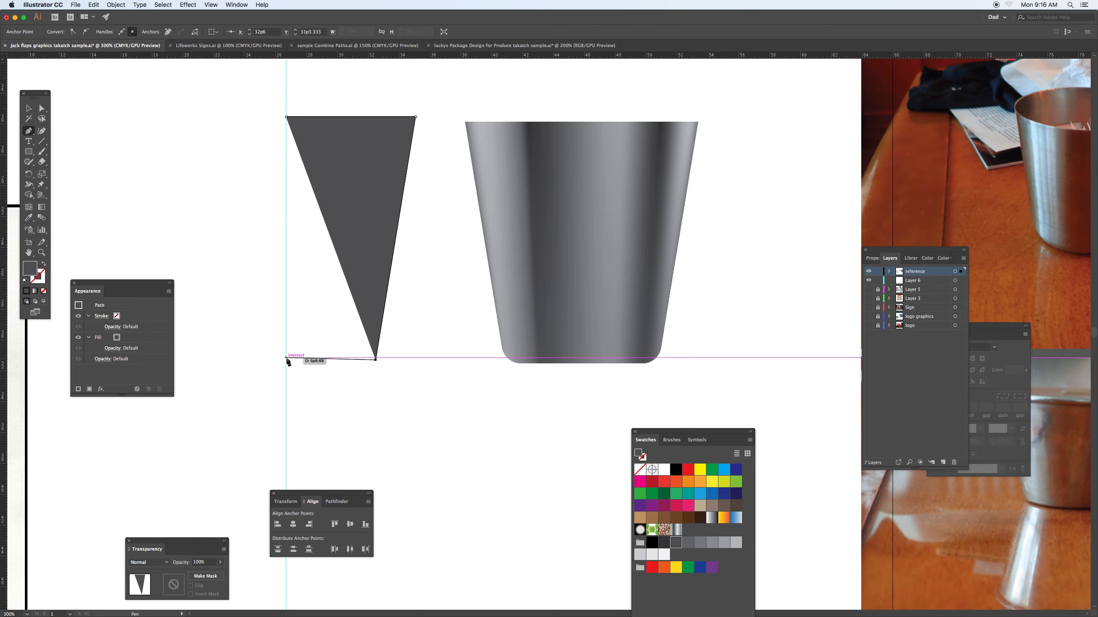
{"action": "left_click", "coordinate": [286, 359]}
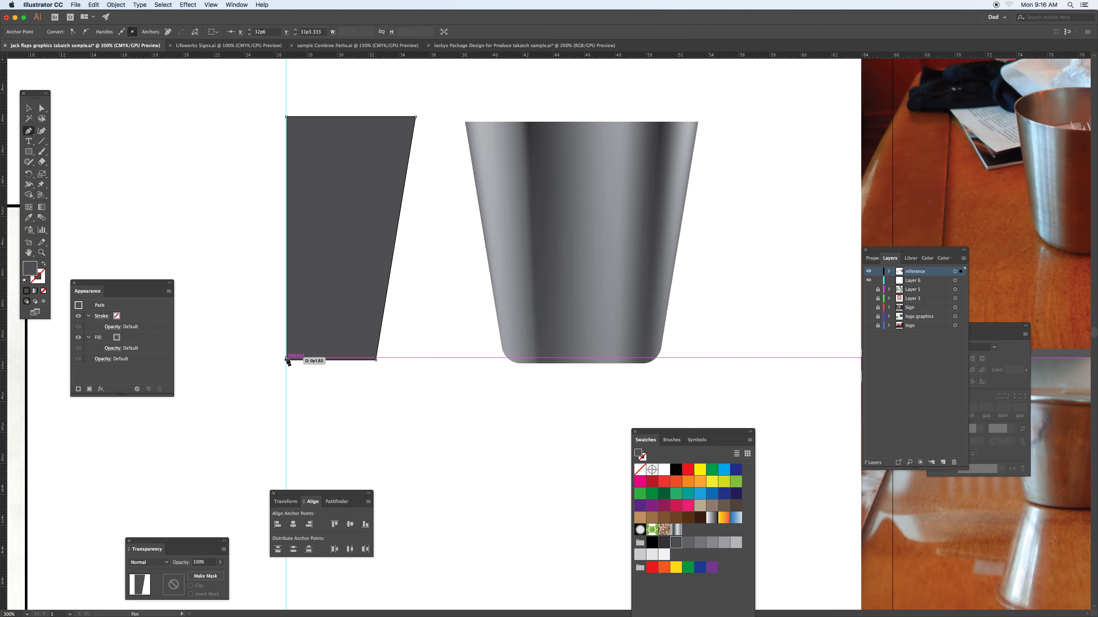
{"action": "left_click", "coordinate": [286, 117]}
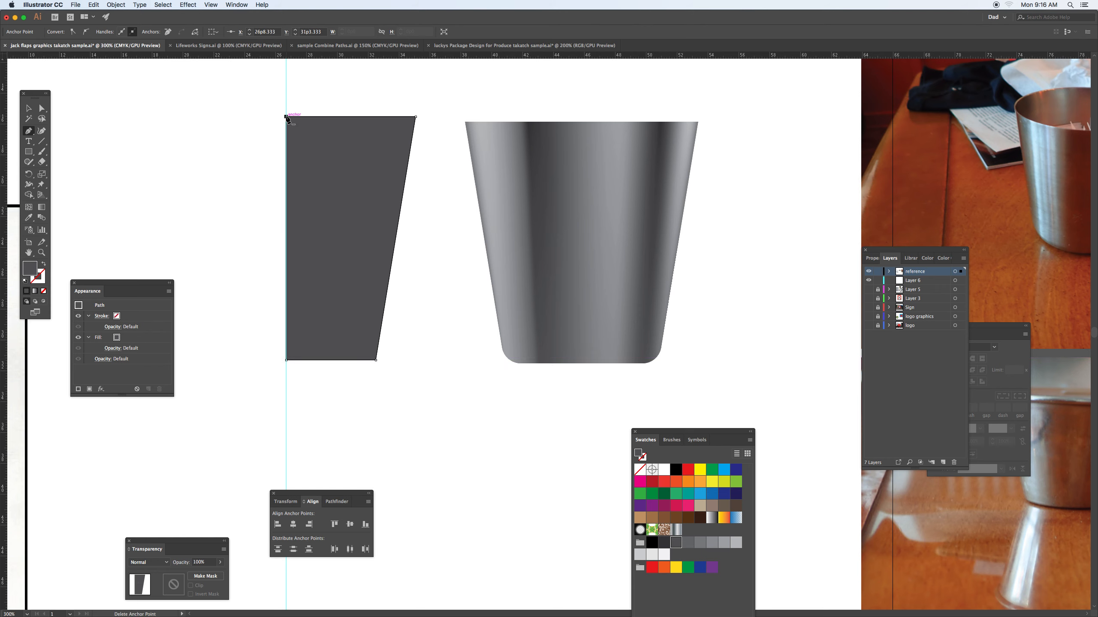
{"action": "left_click", "coordinate": [29, 108]}
{"action": "left_click", "coordinate": [123, 147]}
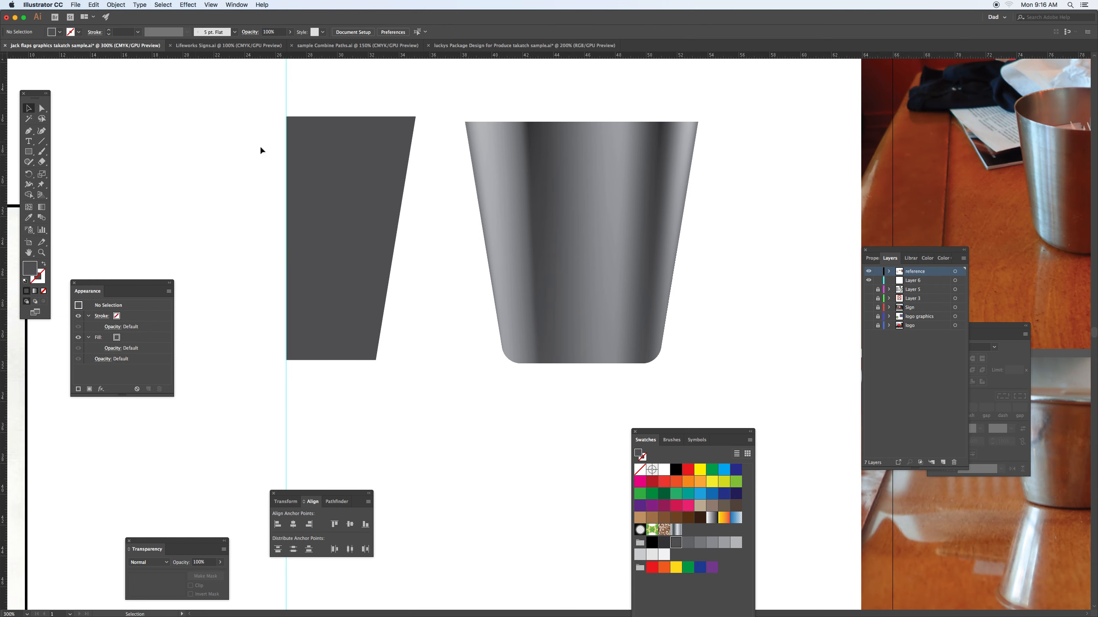
Swap the half-cup shape's fill and stroke, and place a yellow-filled copy offset slightly up and to the left
{"action": "left_click", "coordinate": [307, 163]}
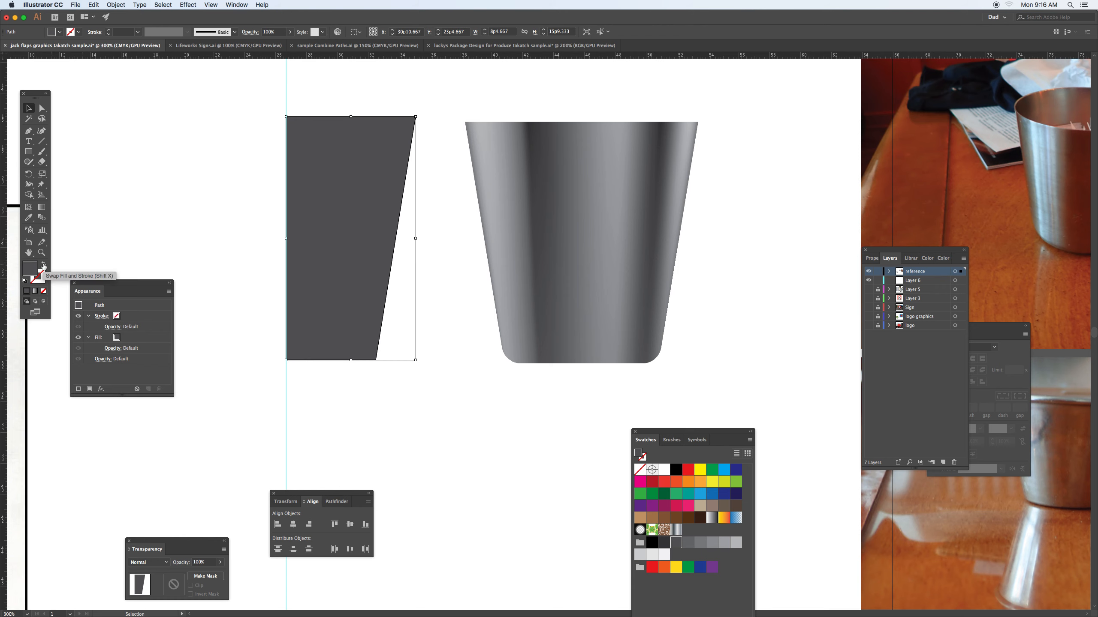
{"action": "left_click", "coordinate": [44, 265]}
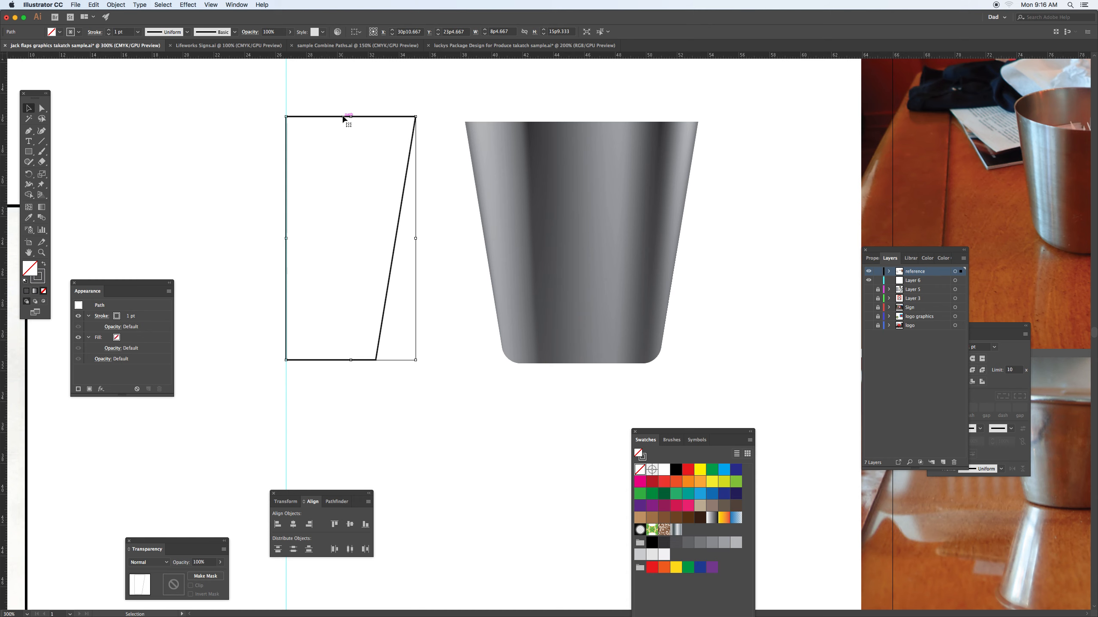
{"action": "left_click_drag", "start_coordinate": [341, 117], "coordinate": [337, 113]}
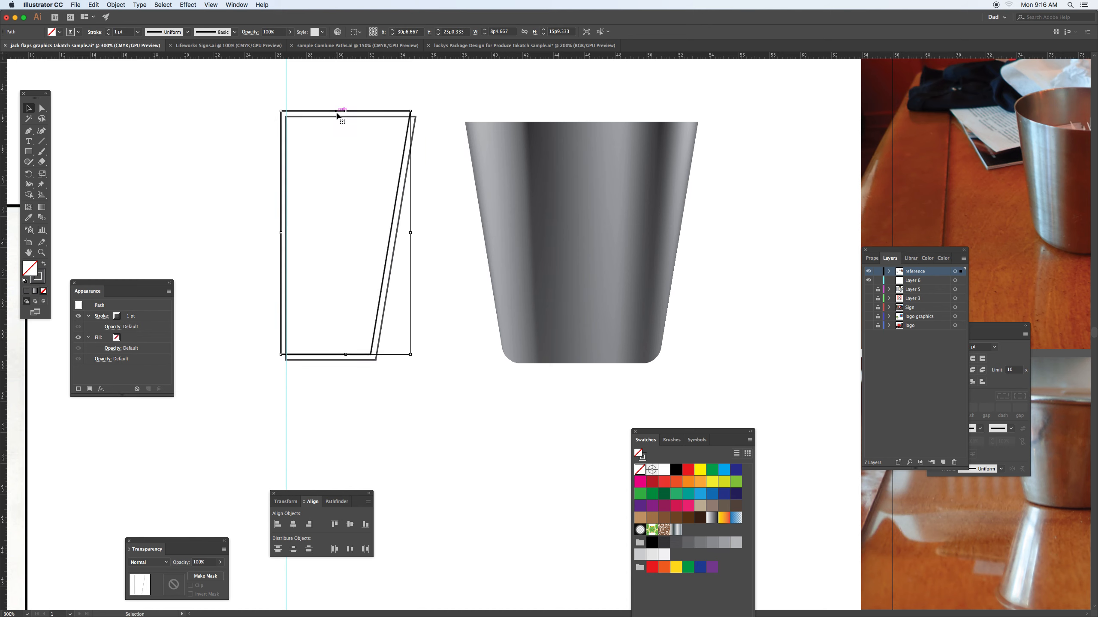
{"action": "left_click", "coordinate": [698, 474]}
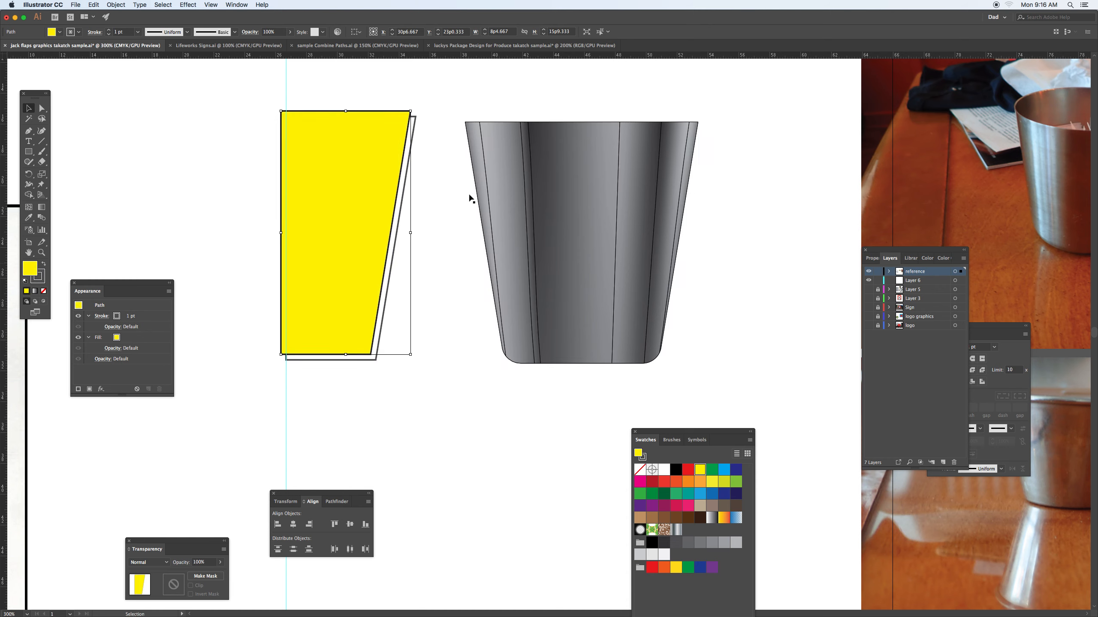
Subtract the yellow front shape from the half-cup shape behind it to make a thin wall profile
{"action": "left_click_drag", "start_coordinate": [315, 88], "coordinate": [422, 207]}
{"action": "left_click_drag", "start_coordinate": [351, 503], "coordinate": [217, 126]}
{"action": "left_click", "coordinate": [210, 127]}
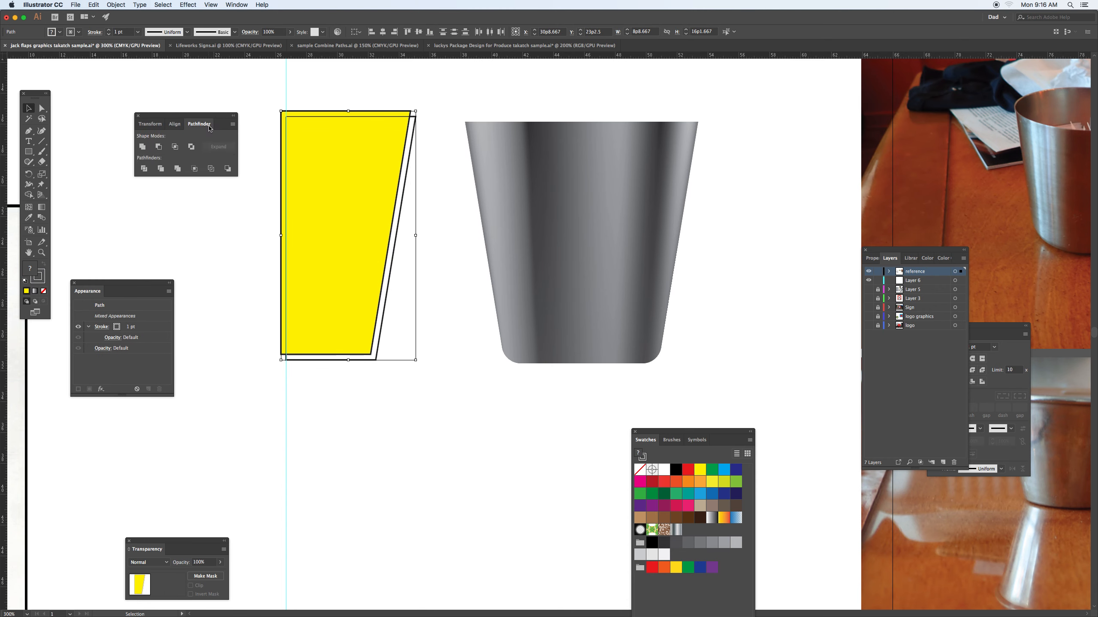
{"action": "left_click", "coordinate": [159, 146]}
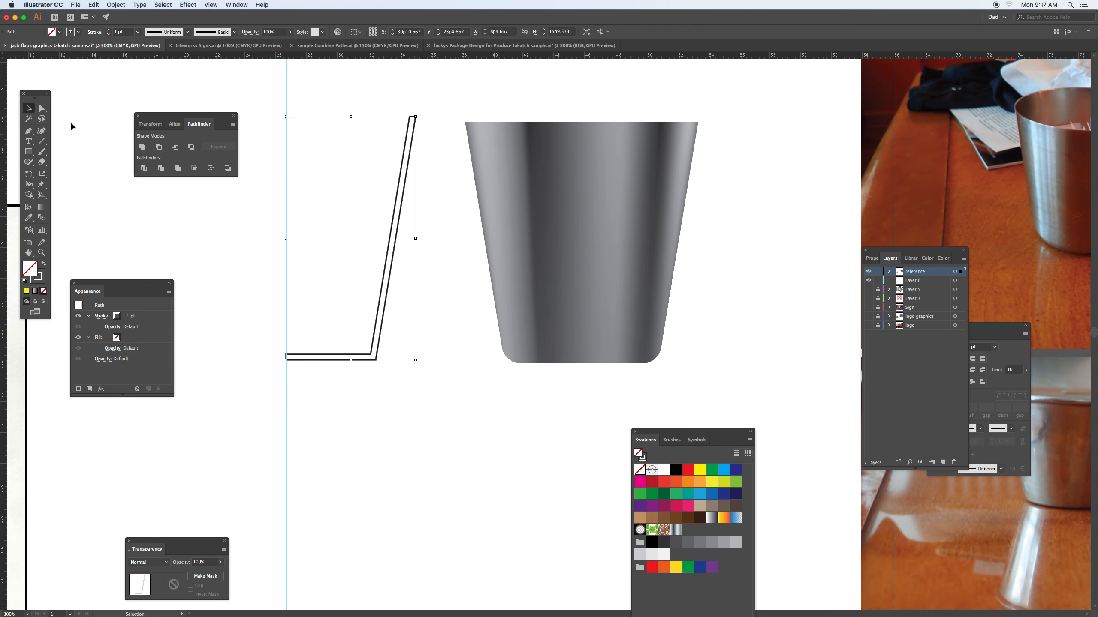
Round the inner and outer corners where the profile's side wall meets its base
{"action": "left_click", "coordinate": [43, 109]}
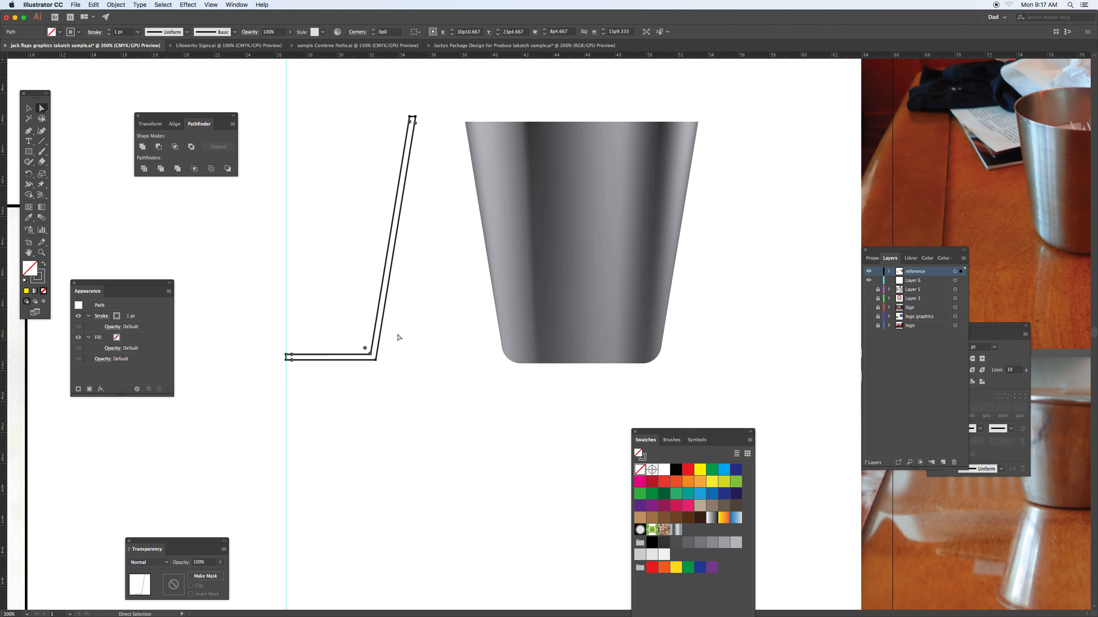
{"action": "mouse_move", "coordinate": [396, 330]}
{"action": "left_mouse_down"}
{"action": "mouse_move", "coordinate": [376, 376]}
{"action": "mouse_move", "coordinate": [352, 390]}
{"action": "left_mouse_up"}
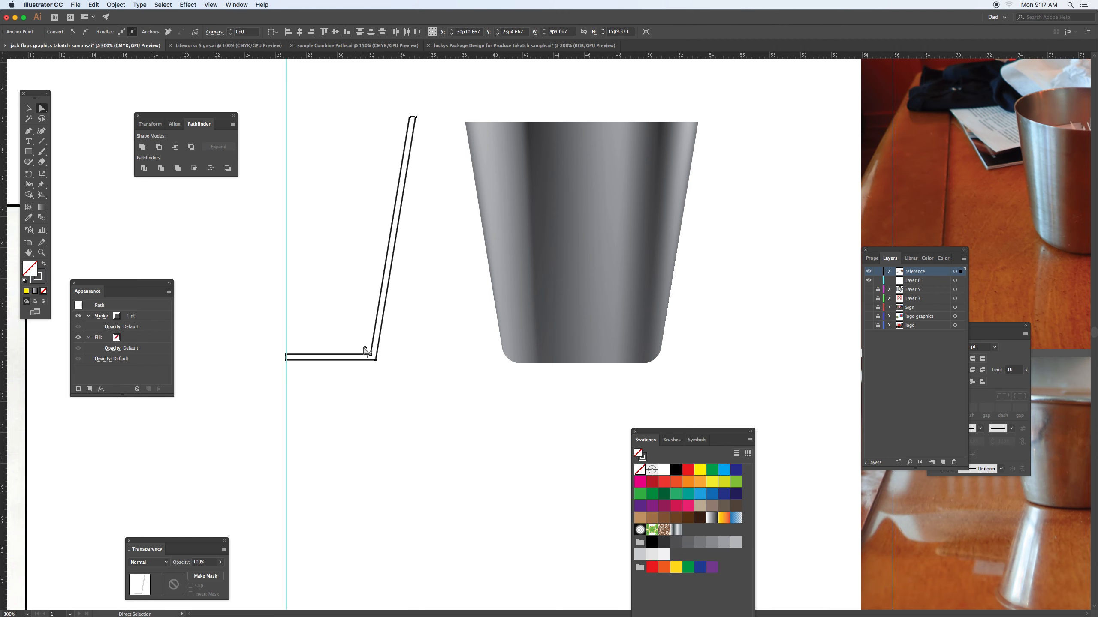
{"action": "left_click_drag", "start_coordinate": [366, 350], "coordinate": [352, 336]}
{"action": "left_click", "coordinate": [28, 108]}
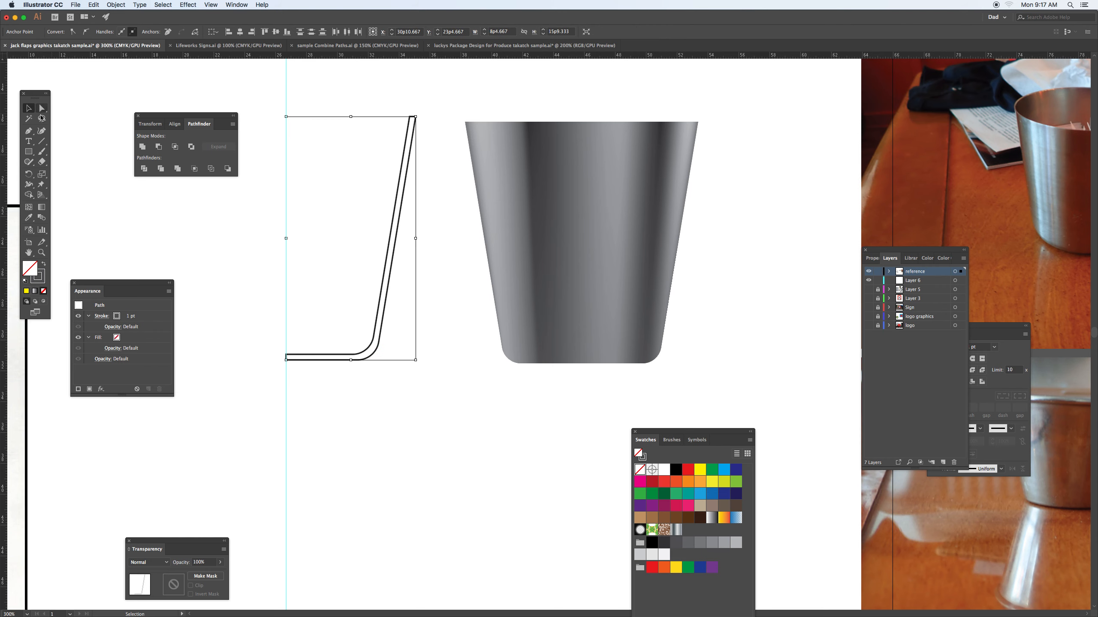
Fill the cup profile with the 40% black grey swatch and remove its stroke
{"action": "left_click", "coordinate": [382, 325]}
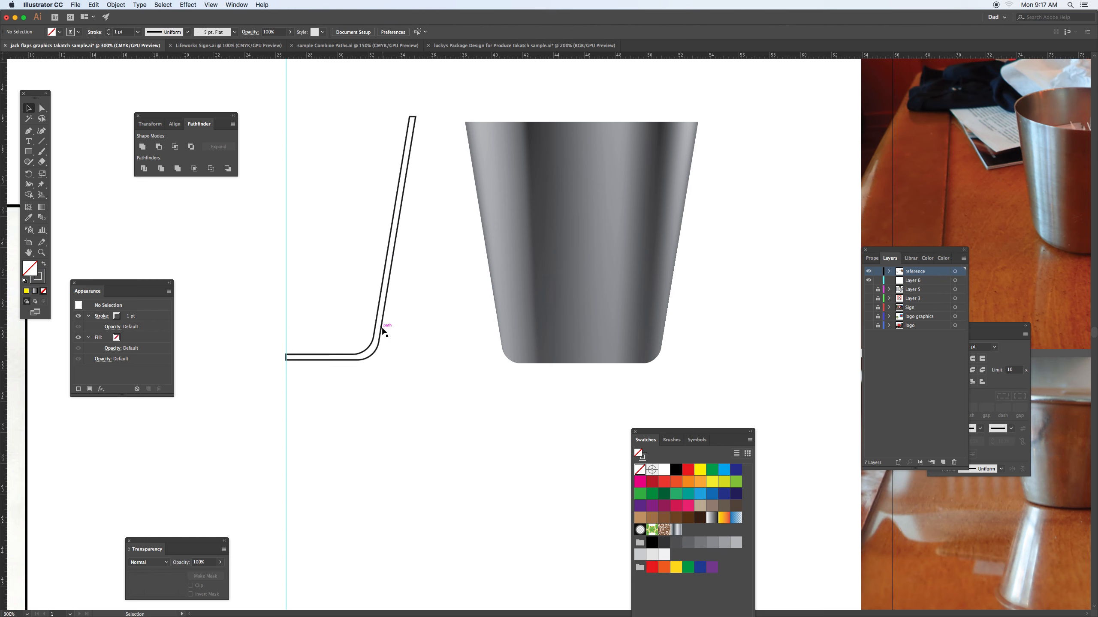
{"action": "left_click", "coordinate": [729, 545]}
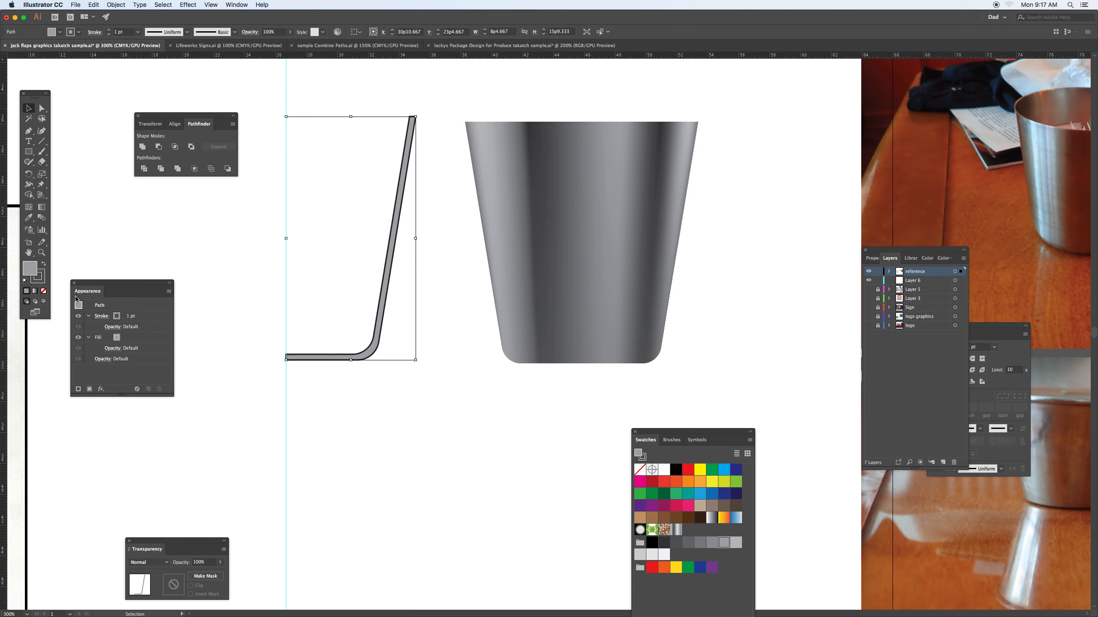
{"action": "left_click", "coordinate": [44, 281]}
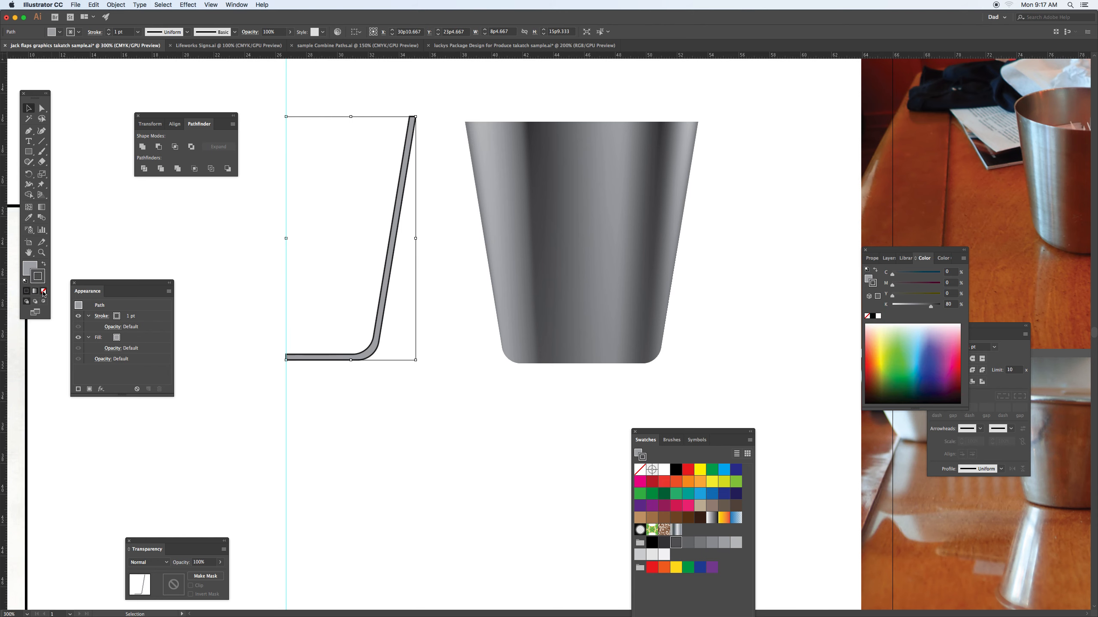
{"action": "left_click", "coordinate": [43, 291]}
Add the two-line text label "PROFILE- NO STROKE FOR A 3D ITEM!" and position it below the profile, near the guide
{"action": "left_click", "coordinate": [28, 142]}
{"action": "left_click", "coordinate": [304, 400]}
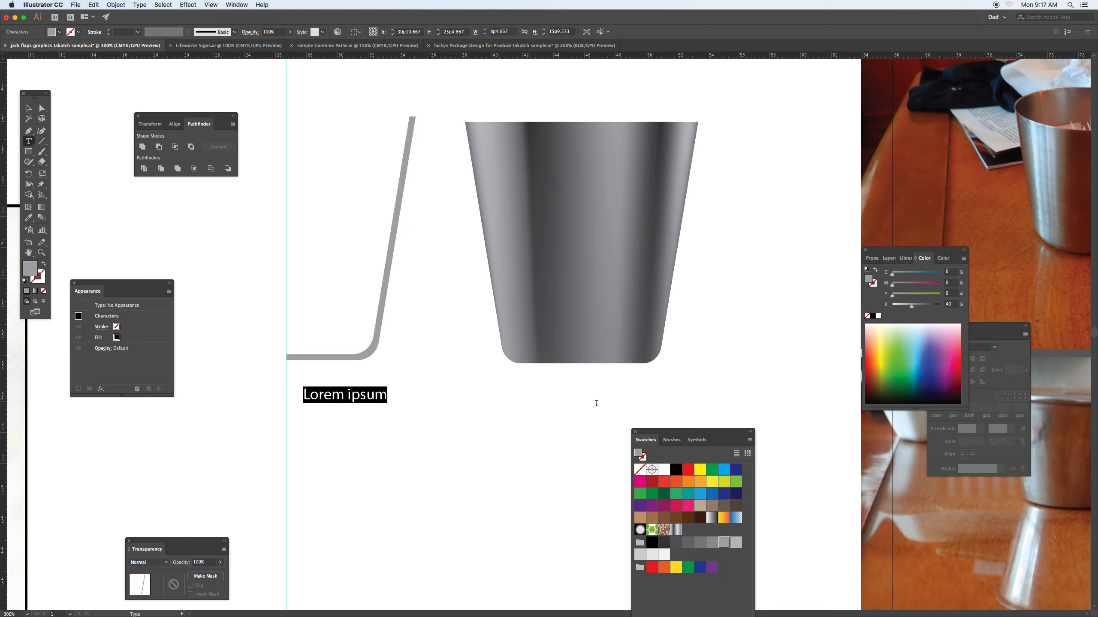
{"action": "type", "text": "PROFILE"}
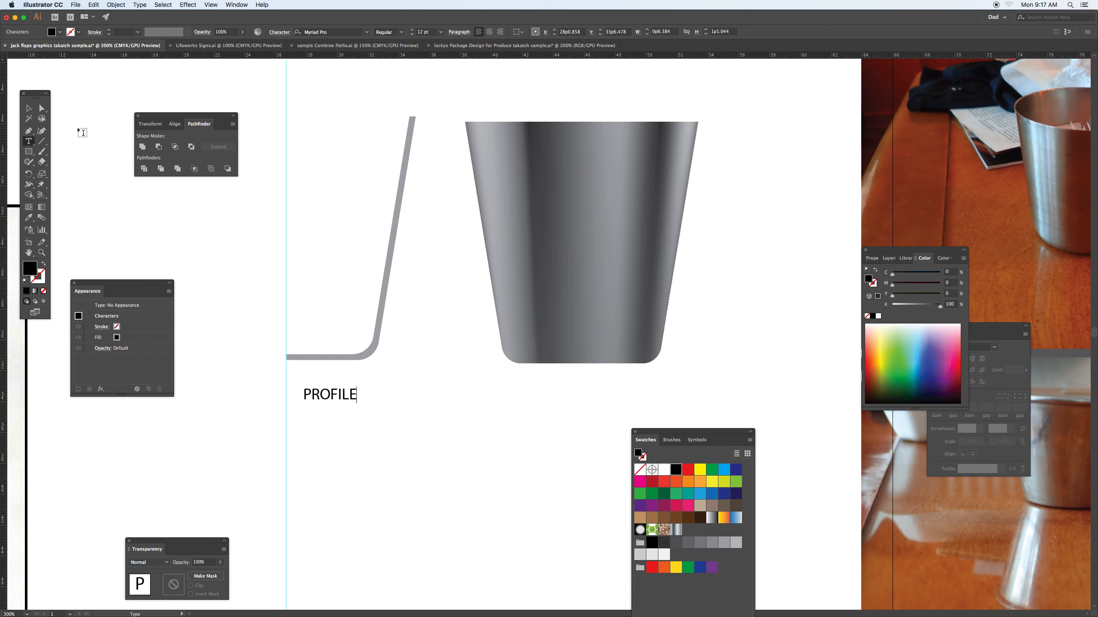
{"action": "type", "text": "- NO STROKE "}
{"action": "type", "text": "FOR A "}
{"action": "type", "text": "3D ITEM"}
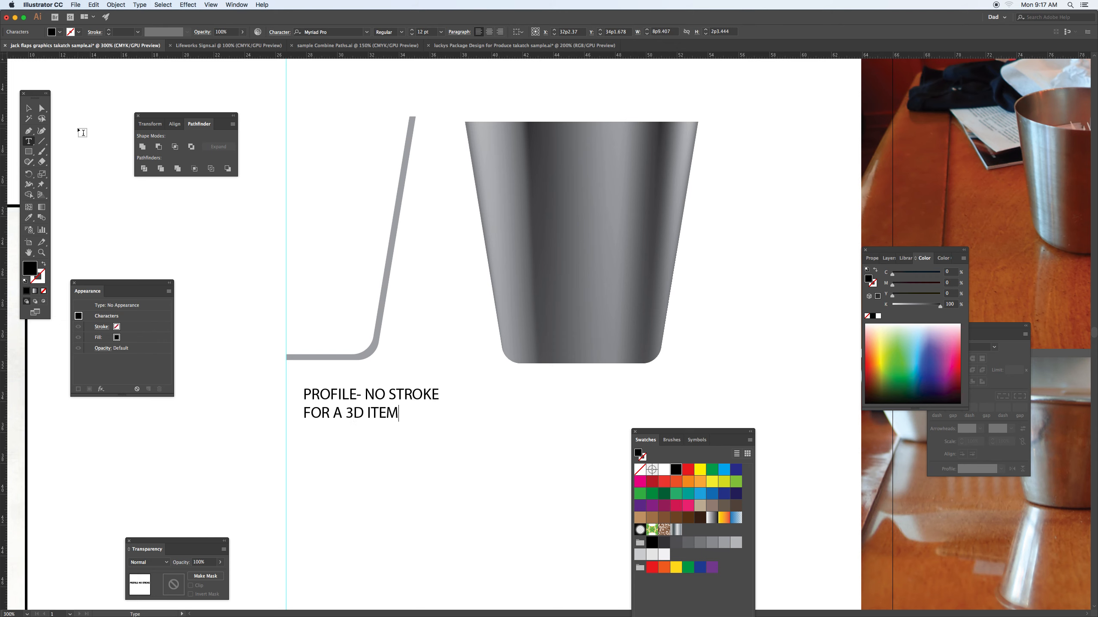
{"action": "type", "text": "!"}
{"action": "left_click", "coordinate": [28, 109]}
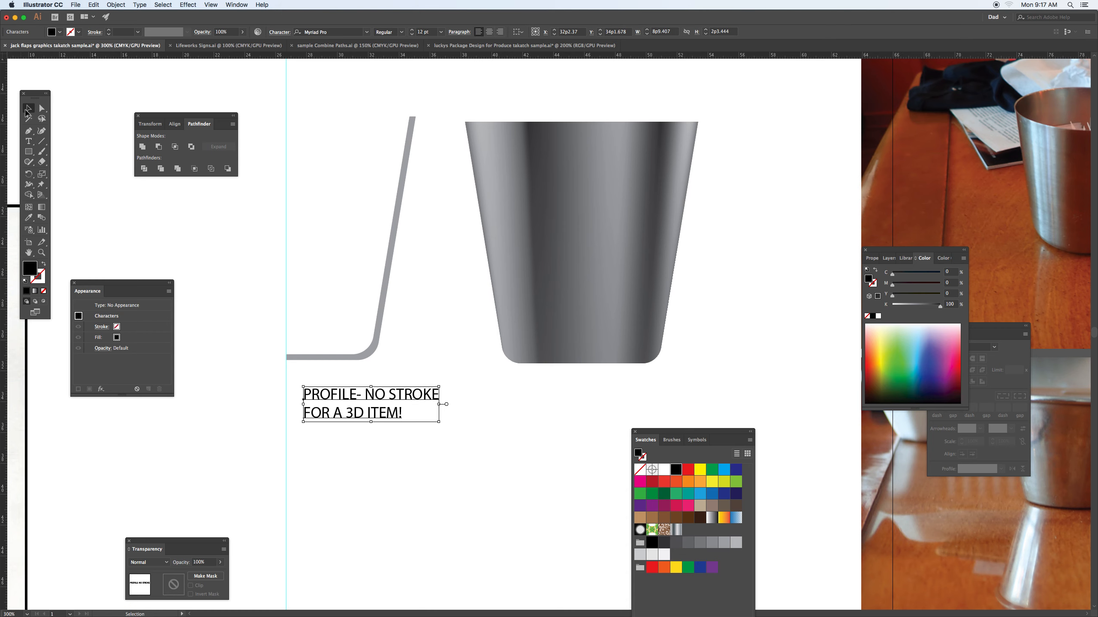
{"action": "left_click_drag", "start_coordinate": [353, 397], "coordinate": [338, 414]}
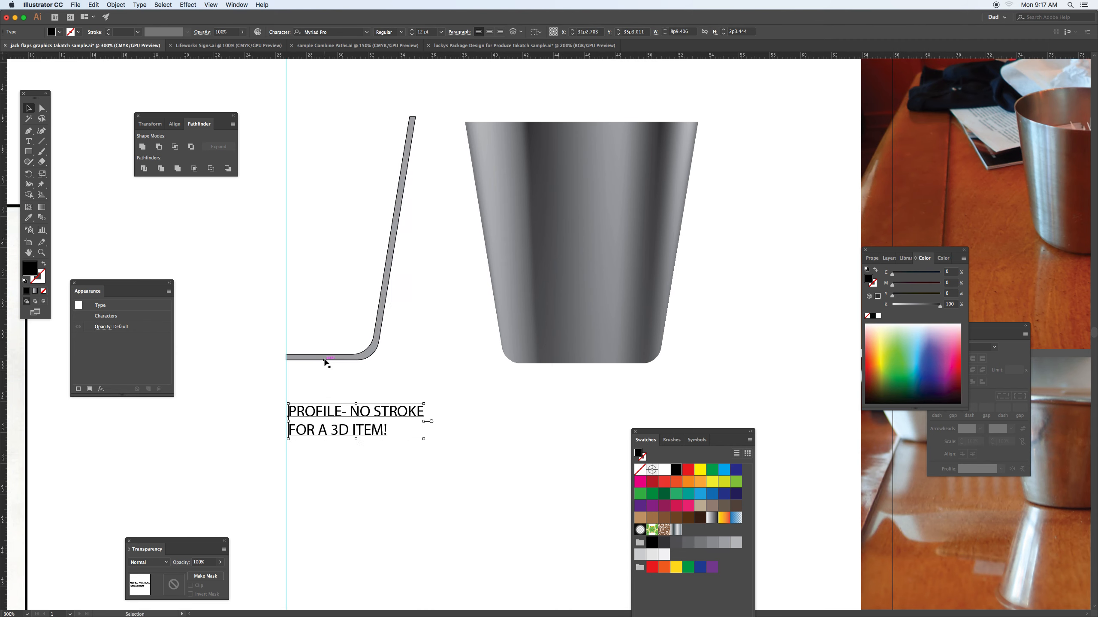
Start a 3D Revolve effect on the grey profile and preview it on the artwork
{"action": "left_click", "coordinate": [321, 358]}
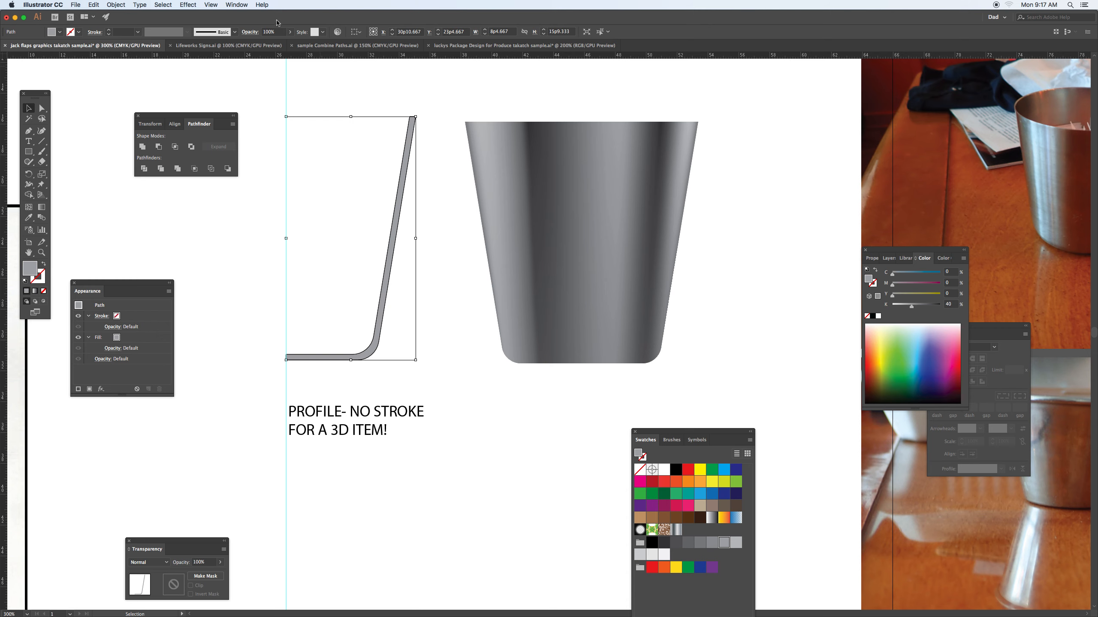
{"action": "left_click", "coordinate": [195, 5]}
{"action": "mouse_move", "coordinate": [214, 58]}
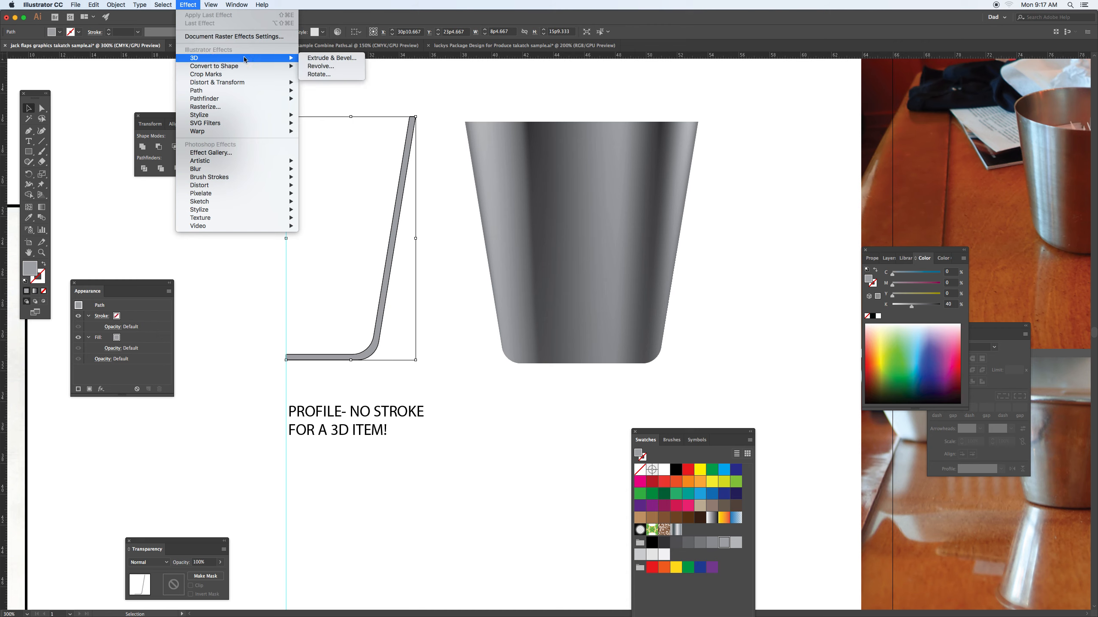
{"action": "left_click", "coordinate": [329, 69]}
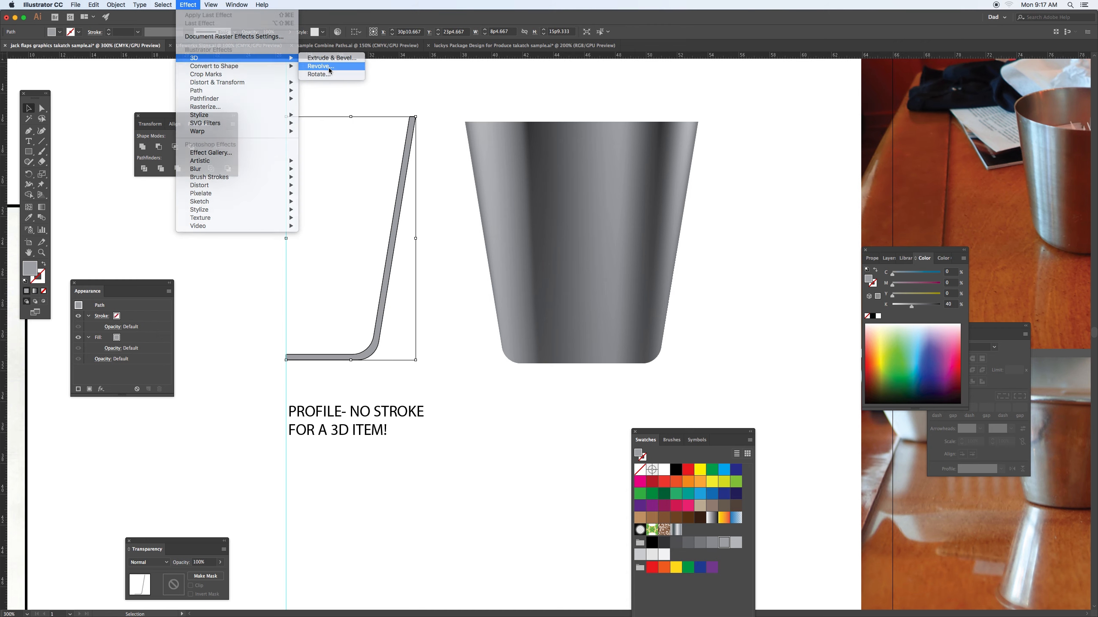
{"action": "left_click_drag", "start_coordinate": [206, 291], "coordinate": [731, 203]}
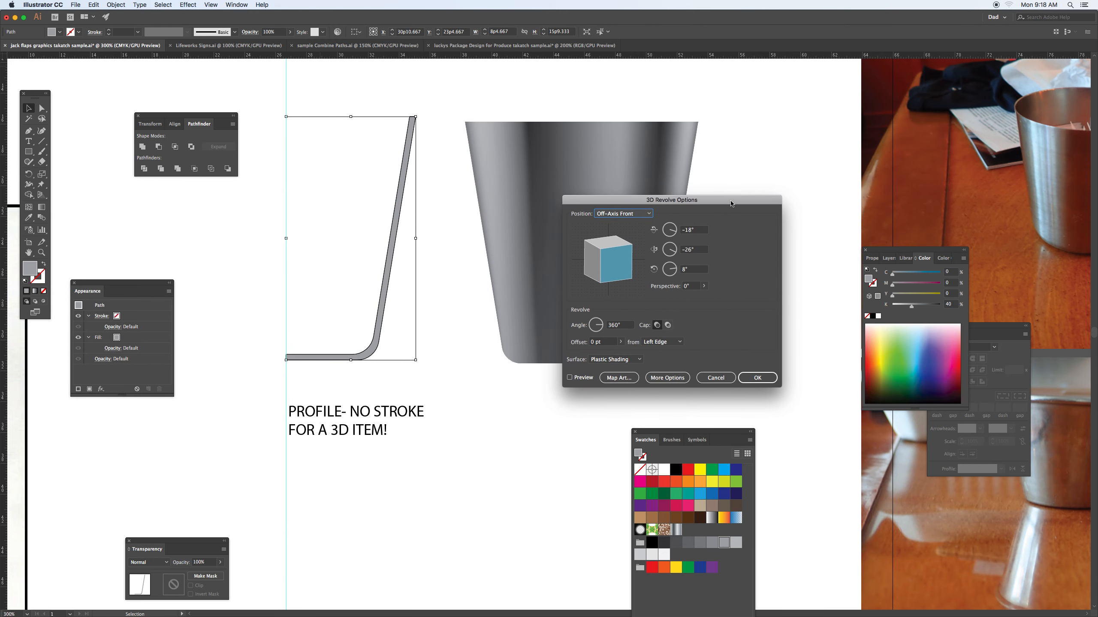
{"action": "left_click", "coordinate": [570, 377]}
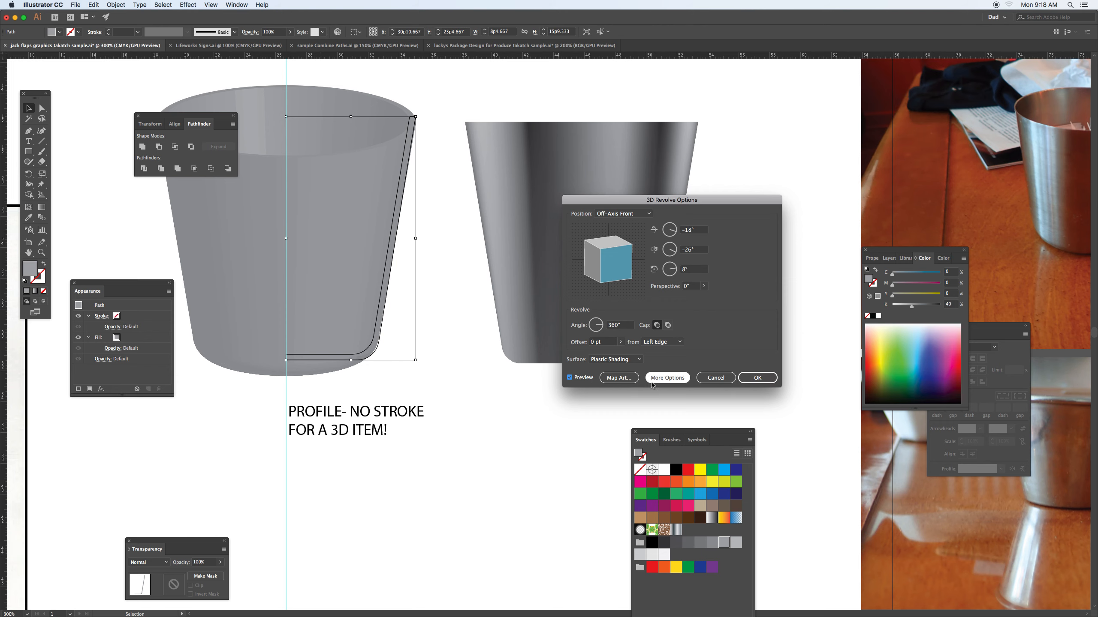
Show the revolve's lighting options, shift the first light further to the upper right and add a second light near the sphere's right edge
{"action": "left_click", "coordinate": [672, 378]}
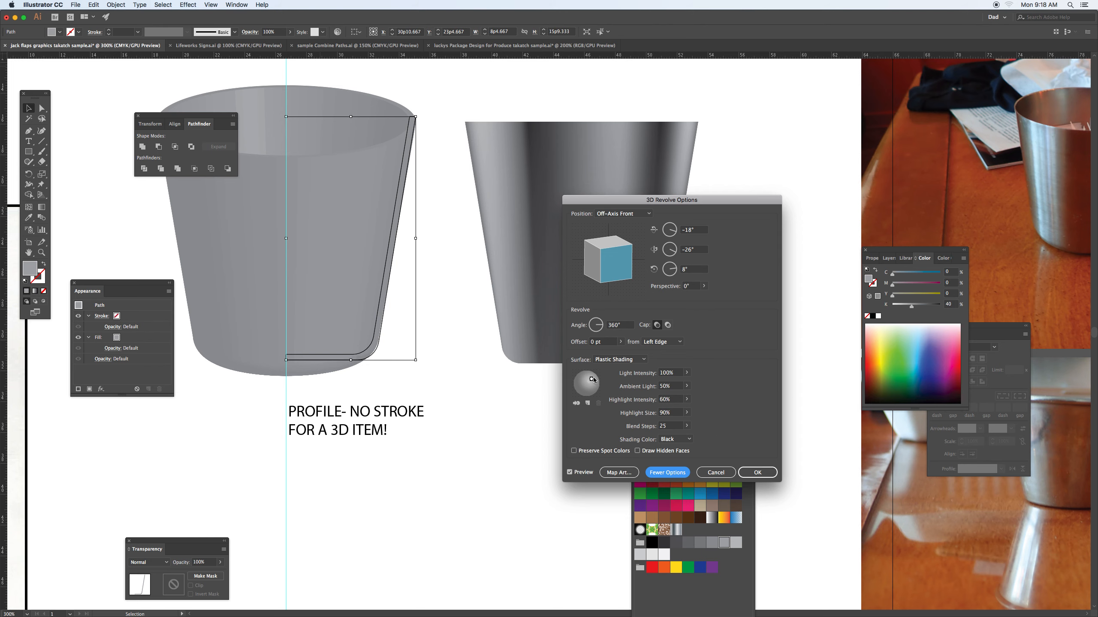
{"action": "left_click_drag", "start_coordinate": [593, 381], "coordinate": [596, 379]}
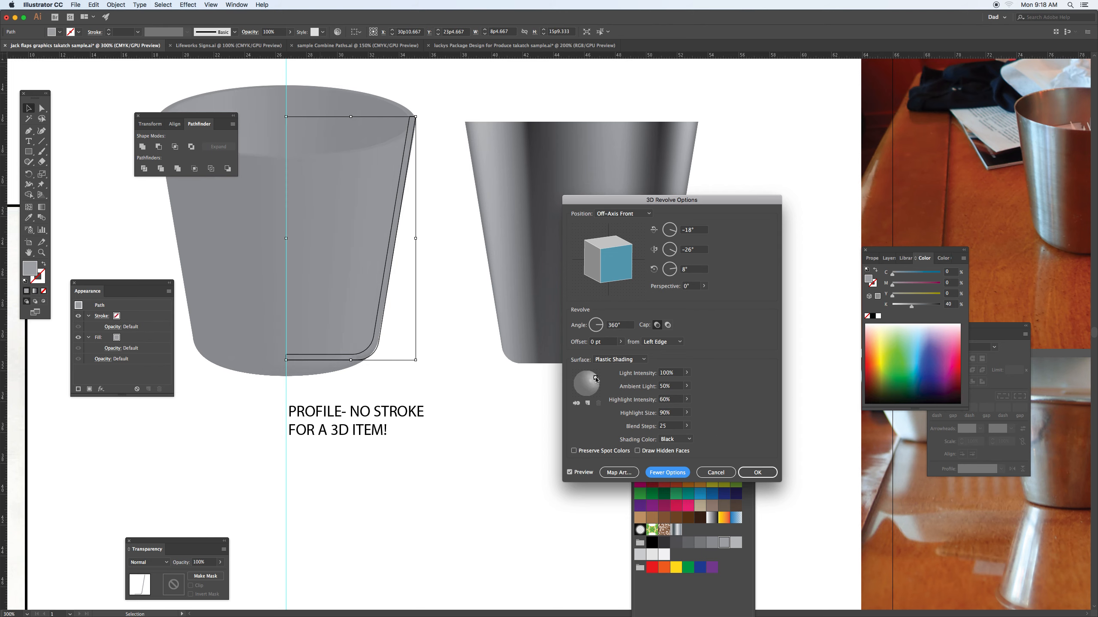
{"action": "left_click", "coordinate": [588, 404]}
{"action": "left_click_drag", "start_coordinate": [595, 386], "coordinate": [601, 388]}
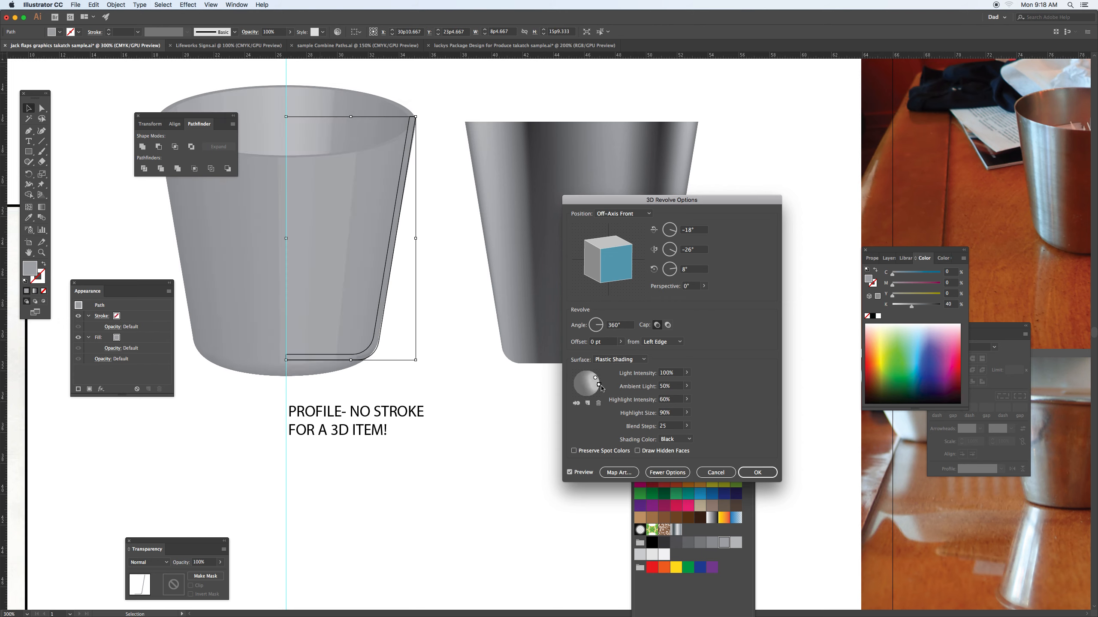
{"action": "mouse_move", "coordinate": [595, 393]}
{"action": "left_mouse_down"}
{"action": "mouse_move", "coordinate": [588, 374]}
{"action": "mouse_move", "coordinate": [598, 383]}
{"action": "left_mouse_up"}
Add two more lights, leaving one at the top of the sphere and sending the other behind the object at the lower left
{"action": "left_click", "coordinate": [588, 404]}
{"action": "left_click", "coordinate": [588, 405]}
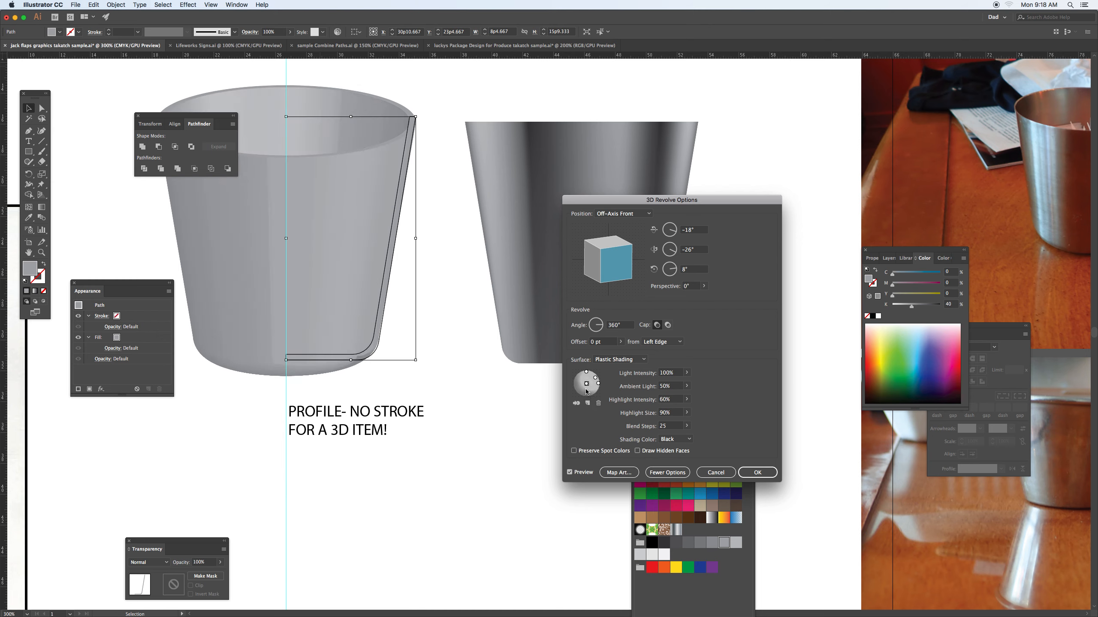
{"action": "mouse_move", "coordinate": [586, 384]}
{"action": "left_mouse_down"}
{"action": "mouse_move", "coordinate": [569, 388]}
{"action": "mouse_move", "coordinate": [578, 394]}
{"action": "left_mouse_up"}
{"action": "left_click", "coordinate": [578, 404]}
{"action": "mouse_move", "coordinate": [578, 393]}
{"action": "left_mouse_down"}
{"action": "mouse_move", "coordinate": [588, 394]}
{"action": "mouse_move", "coordinate": [580, 378]}
{"action": "mouse_move", "coordinate": [571, 388]}
{"action": "left_mouse_up"}
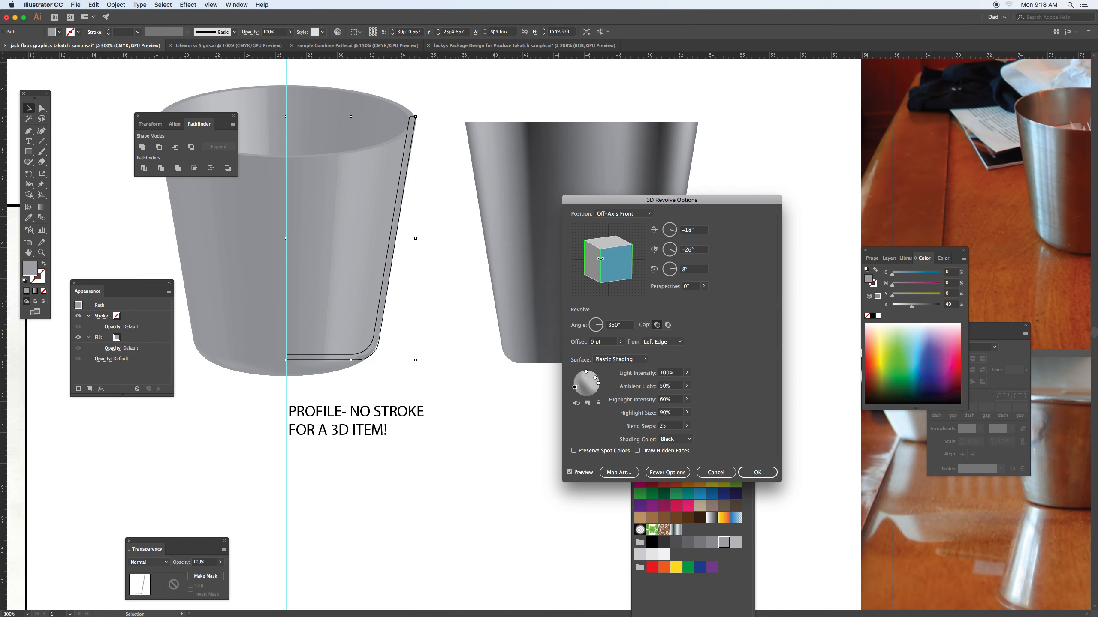
Compare the Front and Isometric Left position presets on the revolved cup, returning to Front
{"action": "left_click", "coordinate": [650, 213]}
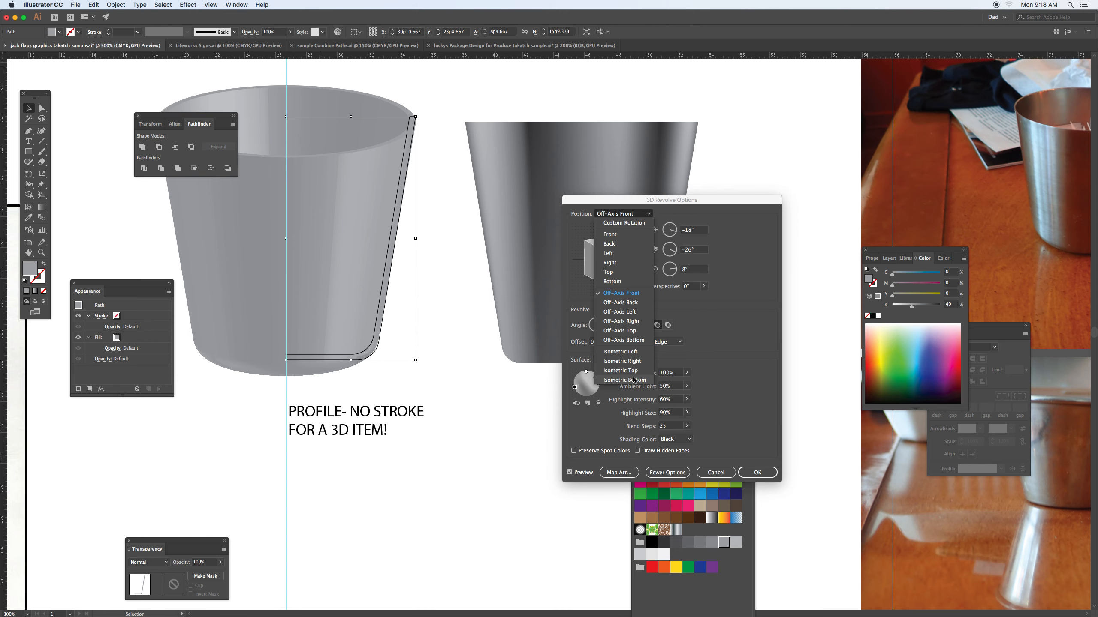
{"action": "left_click", "coordinate": [616, 237]}
{"action": "left_click_drag", "start_coordinate": [631, 200], "coordinate": [770, 191]}
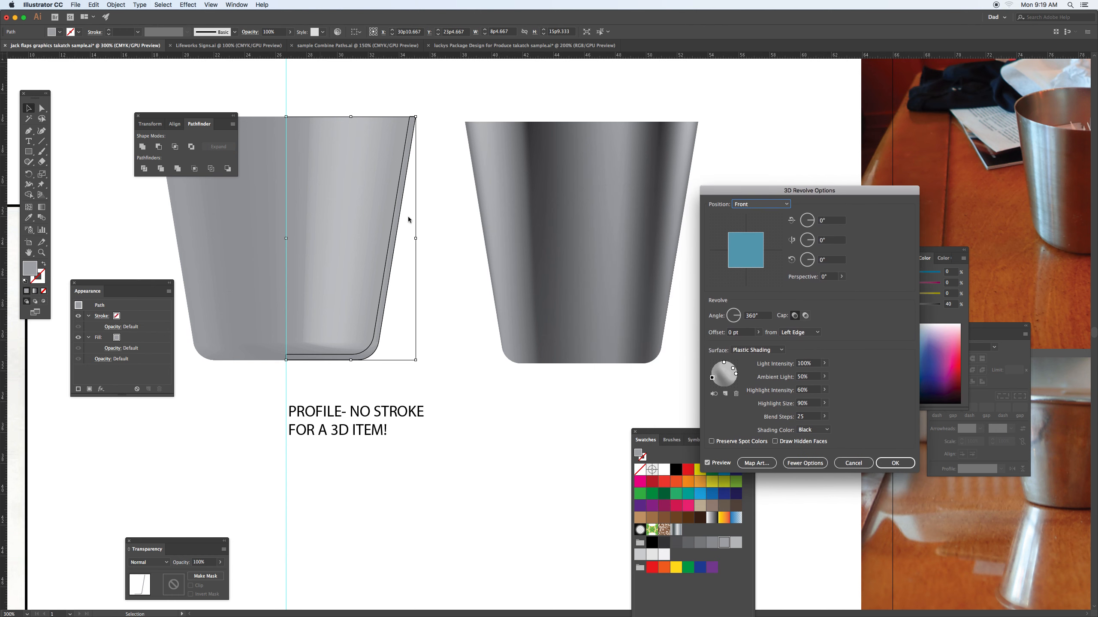
{"action": "left_click", "coordinate": [788, 205]}
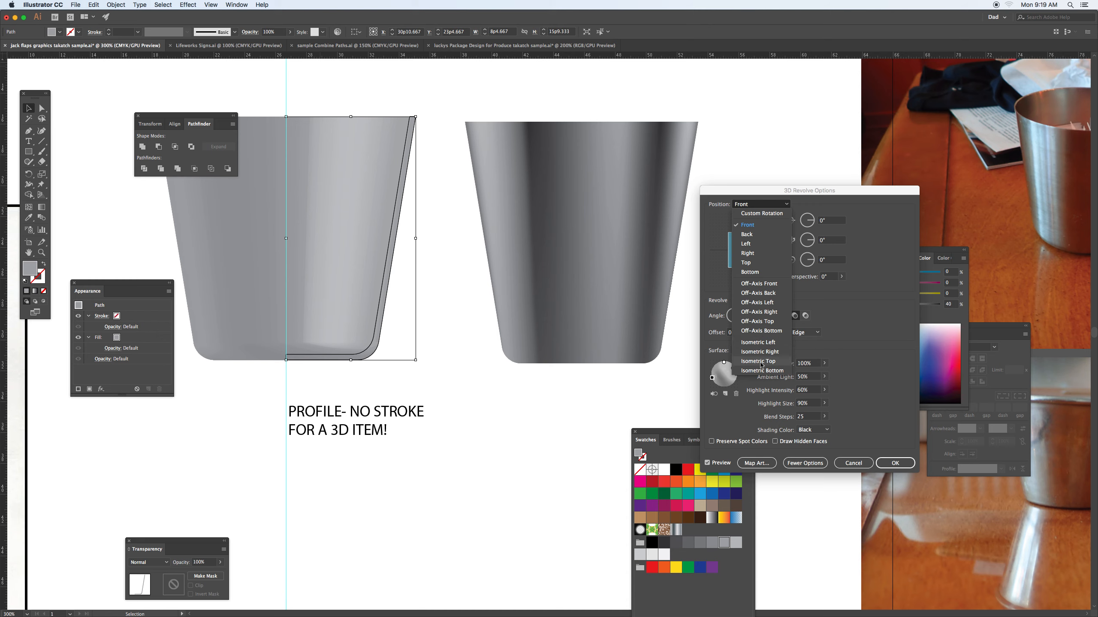
{"action": "left_click", "coordinate": [762, 344]}
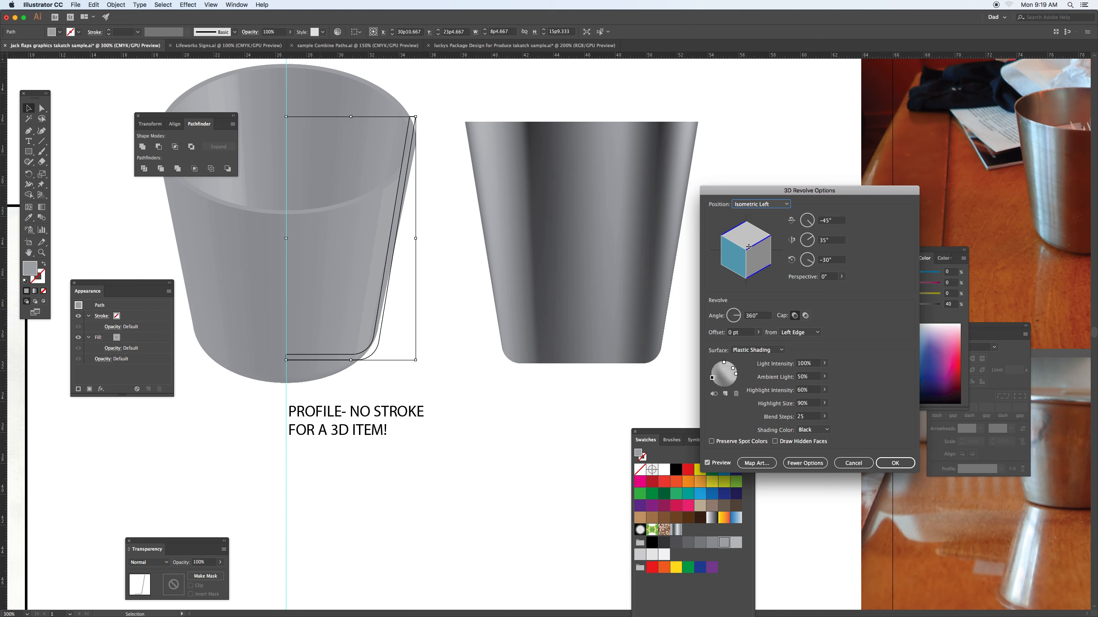
{"action": "left_click", "coordinate": [786, 204]}
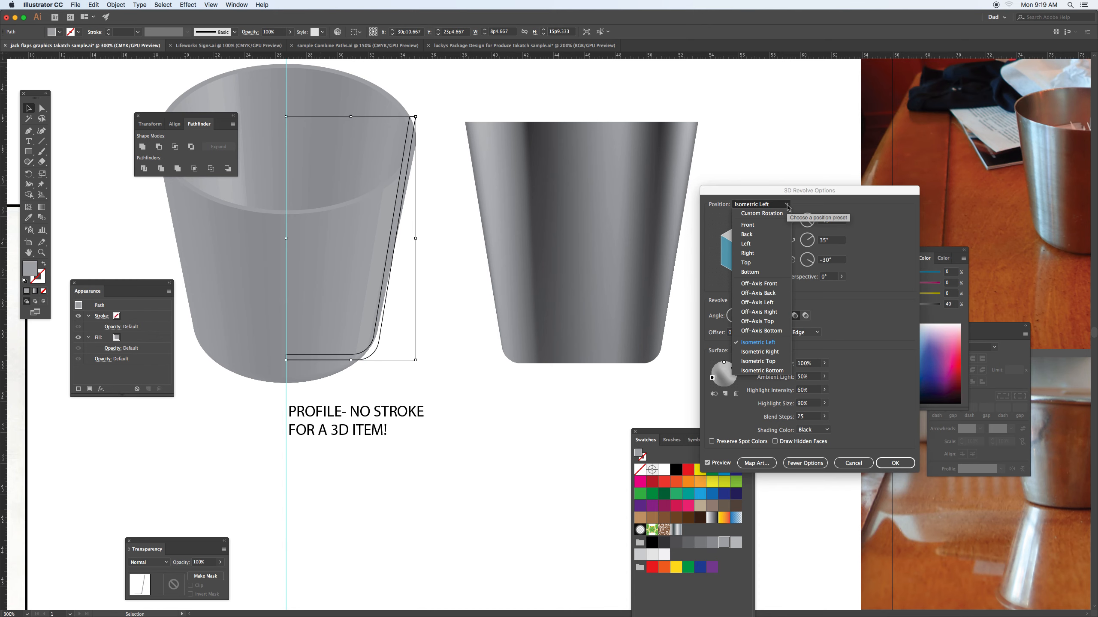
{"action": "left_click", "coordinate": [756, 224]}
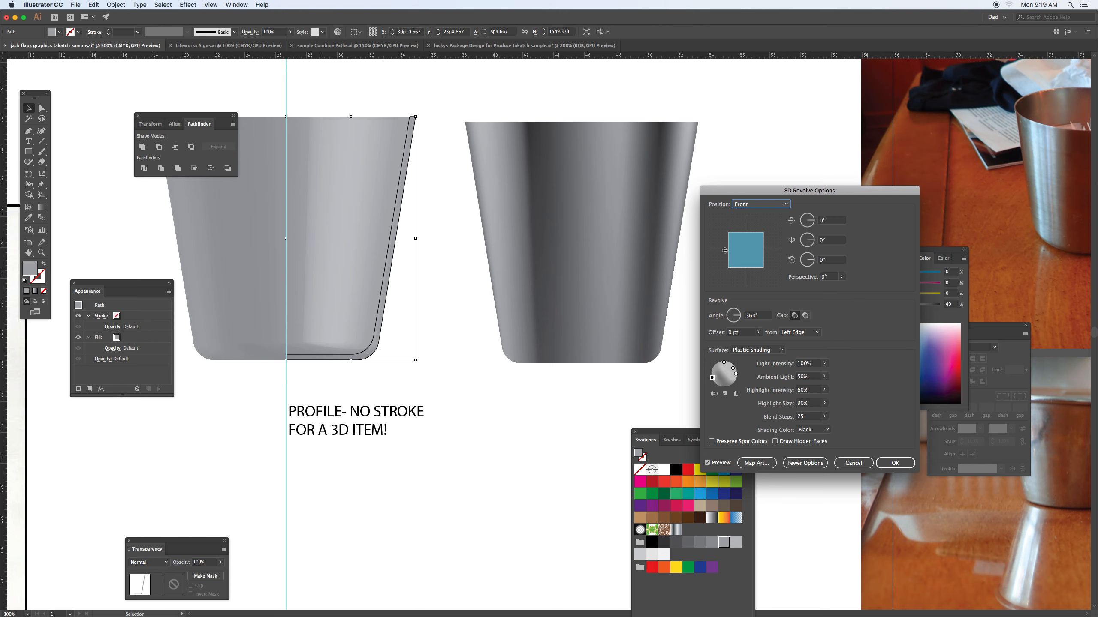
Set the revolve position to Isometric Left, then turn the cube to a custom rotation of -142°, 58° and -150°
{"action": "left_click", "coordinate": [785, 208]}
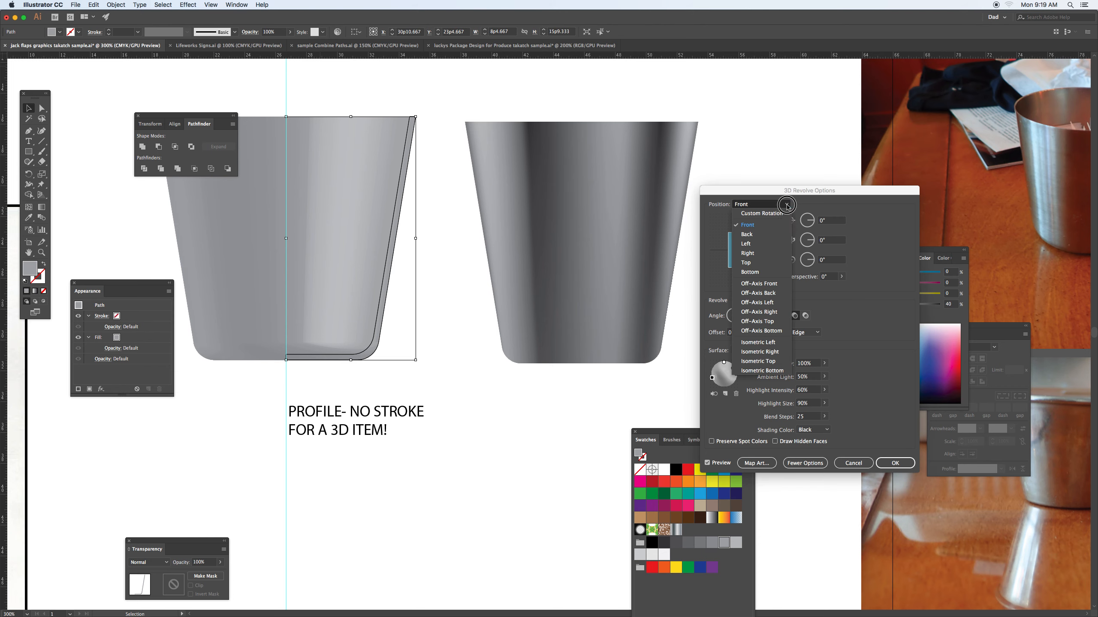
{"action": "left_click", "coordinate": [766, 343]}
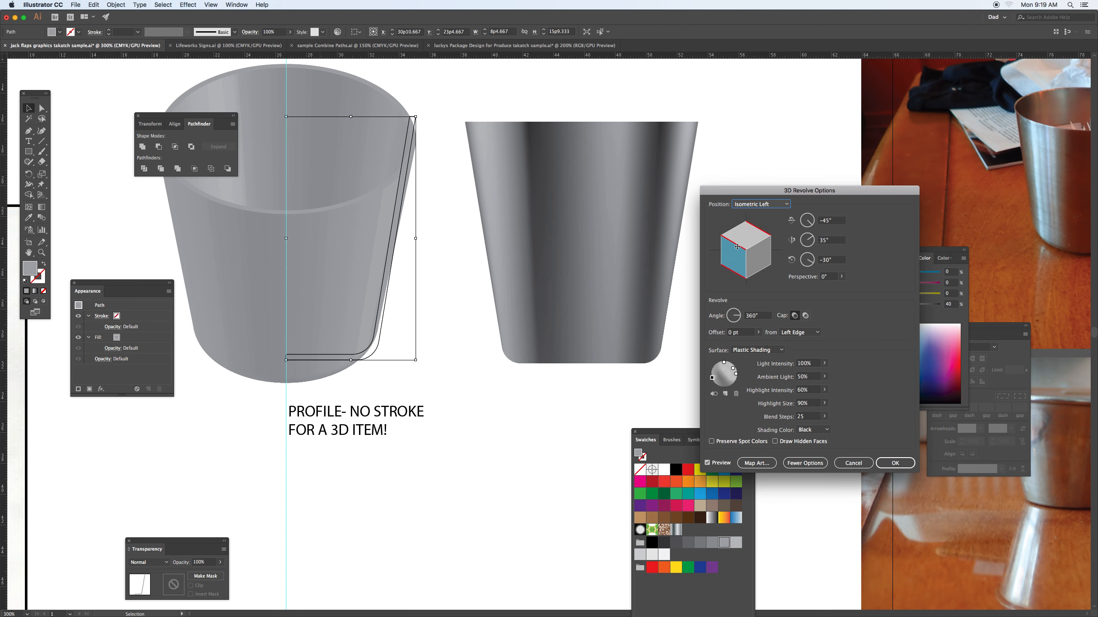
{"action": "mouse_move", "coordinate": [744, 264]}
{"action": "left_mouse_down"}
{"action": "mouse_move", "coordinate": [759, 259]}
{"action": "mouse_move", "coordinate": [748, 239]}
{"action": "left_mouse_up"}
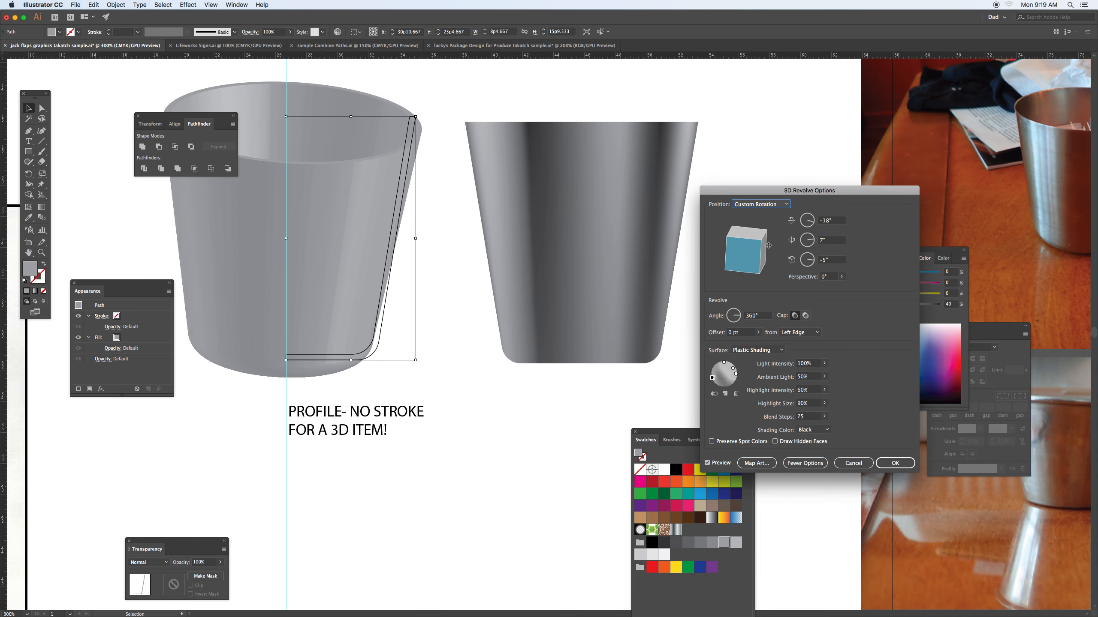
{"action": "left_click_drag", "start_coordinate": [766, 246], "coordinate": [754, 258]}
{"action": "left_click", "coordinate": [894, 462]}
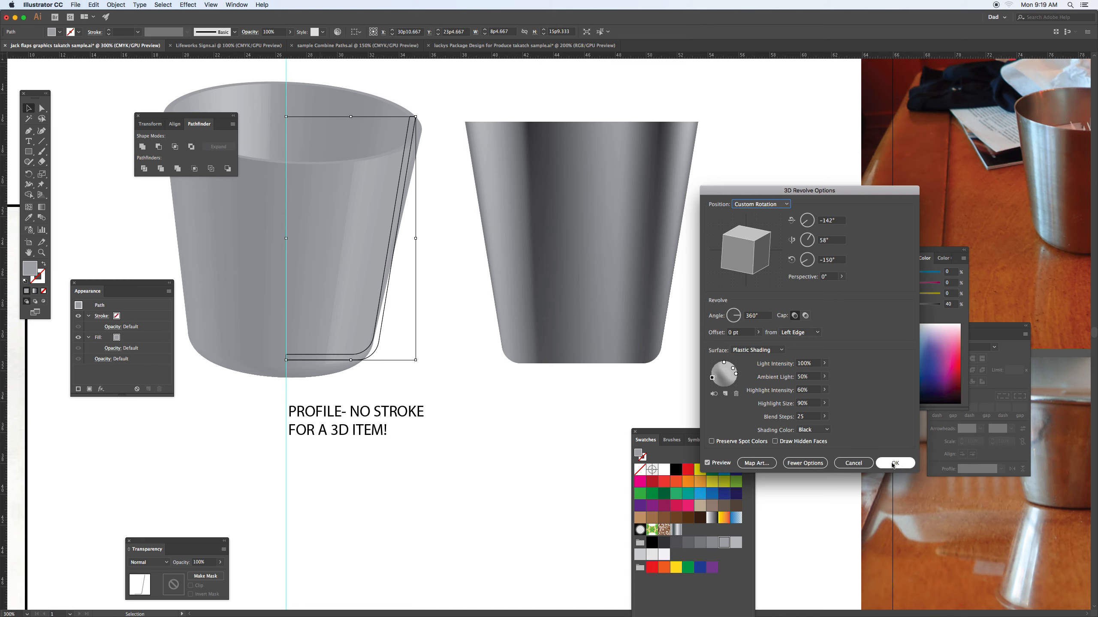
Map the Illuminated Orange symbol onto surface 1 of the revolved cup, enlarge it and centre it on the visible grid area
{"action": "left_click", "coordinate": [756, 463]}
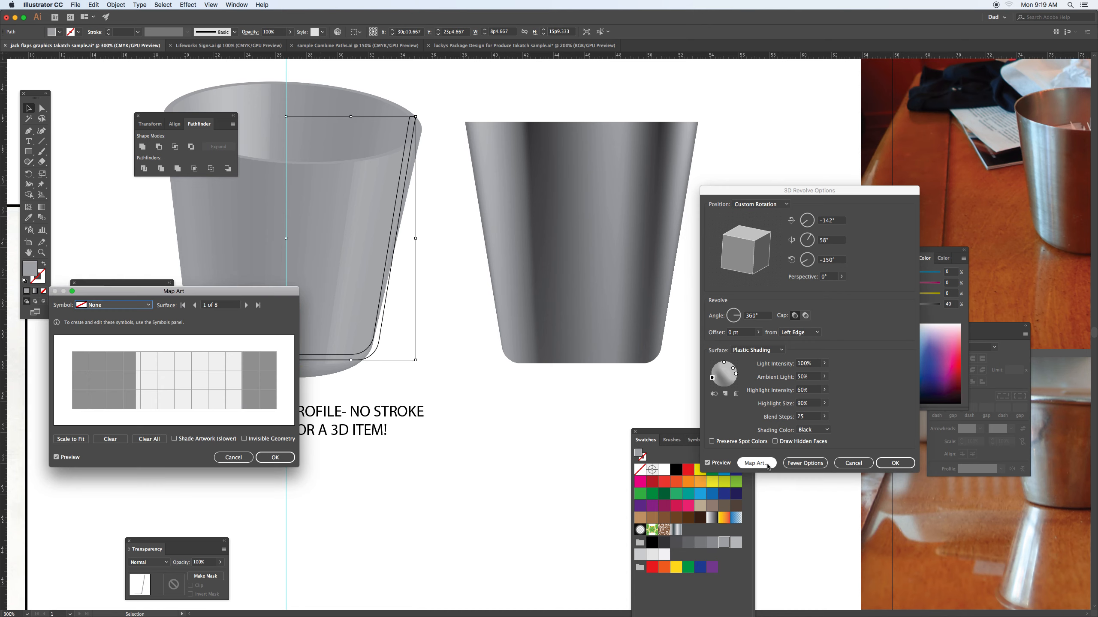
{"action": "left_click_drag", "start_coordinate": [266, 297], "coordinate": [546, 376]}
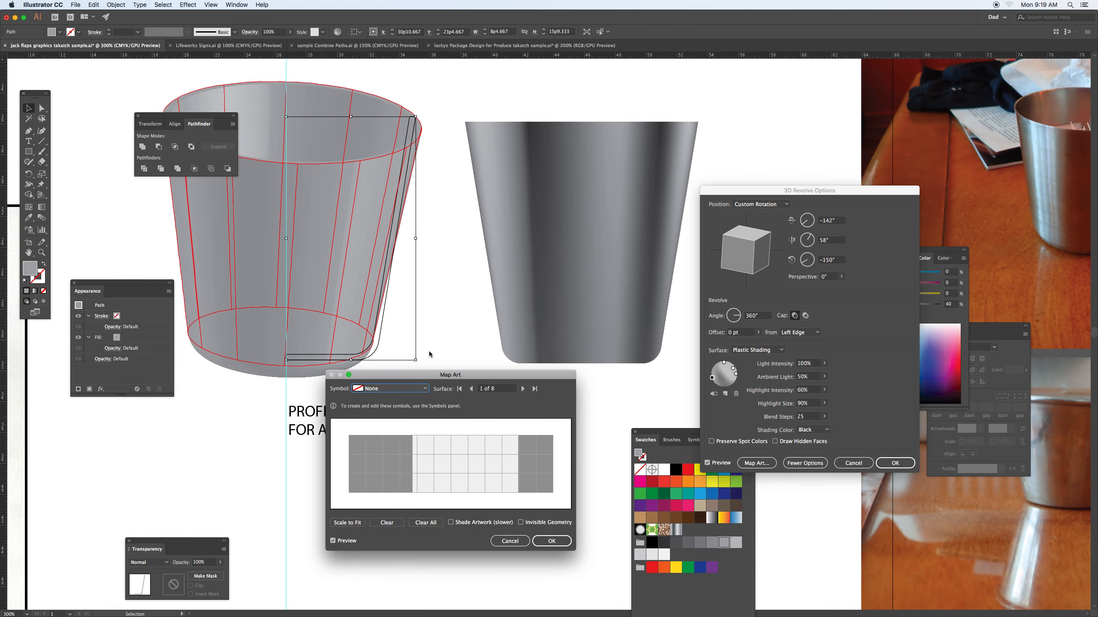
{"action": "left_click", "coordinate": [425, 389]}
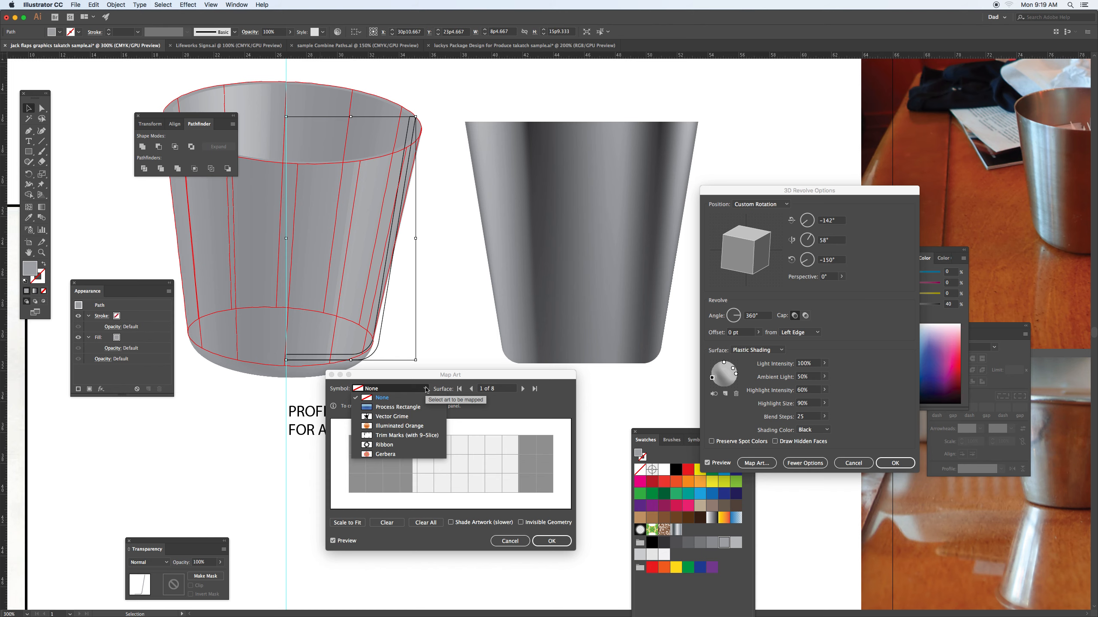
{"action": "left_click", "coordinate": [395, 427]}
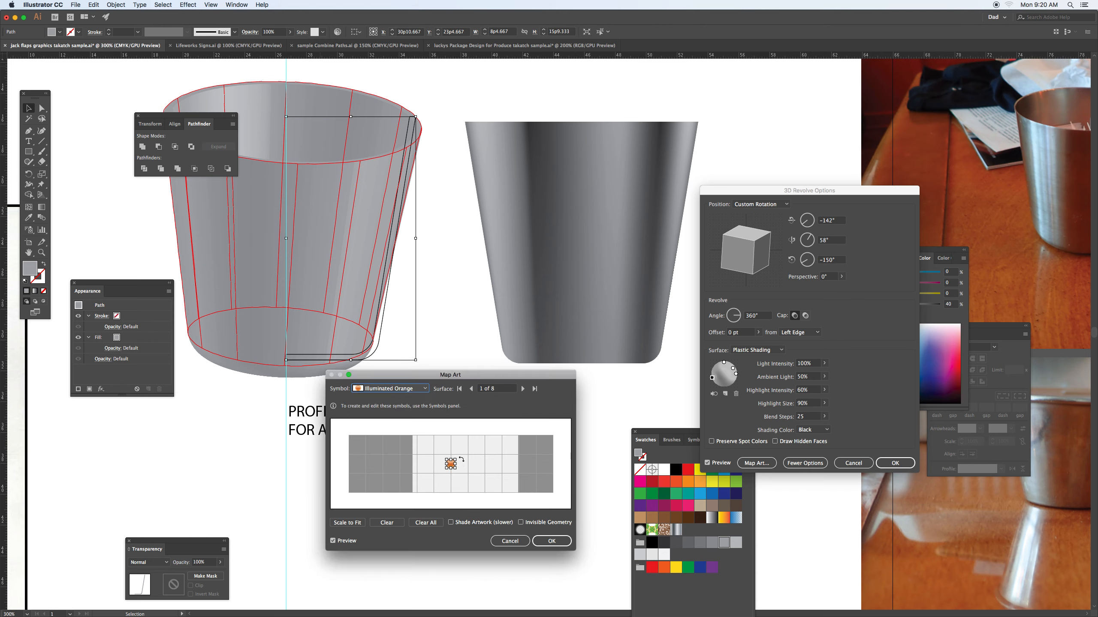
{"action": "left_click_drag", "start_coordinate": [455, 461], "coordinate": [517, 419]}
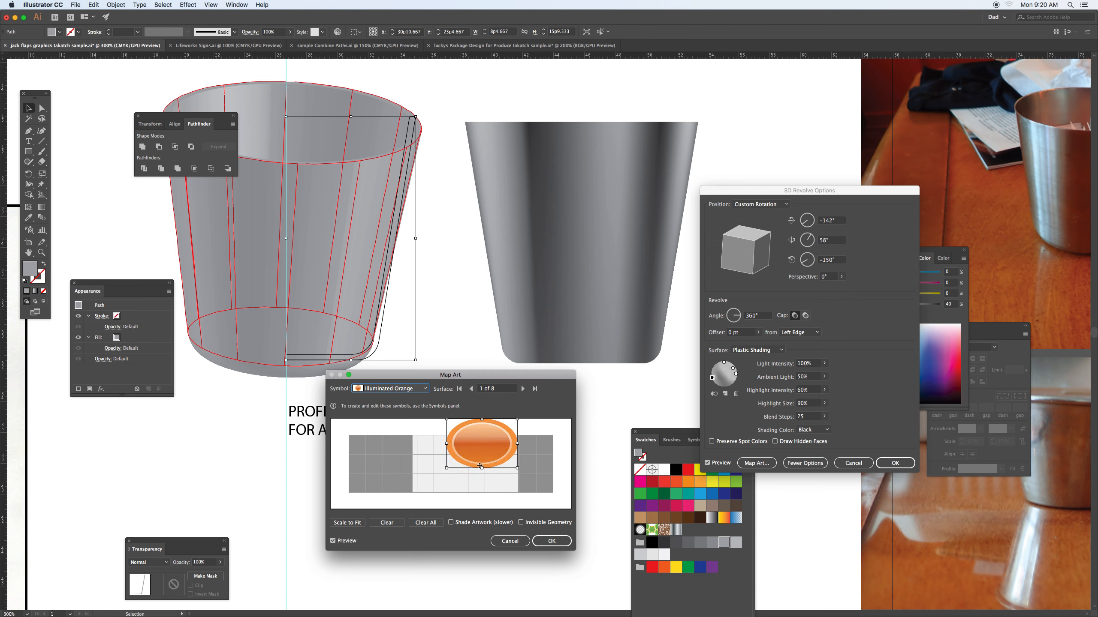
{"action": "mouse_move", "coordinate": [480, 467]}
{"action": "left_mouse_down"}
{"action": "mouse_move", "coordinate": [481, 499]}
{"action": "mouse_move", "coordinate": [474, 477]}
{"action": "left_mouse_up"}
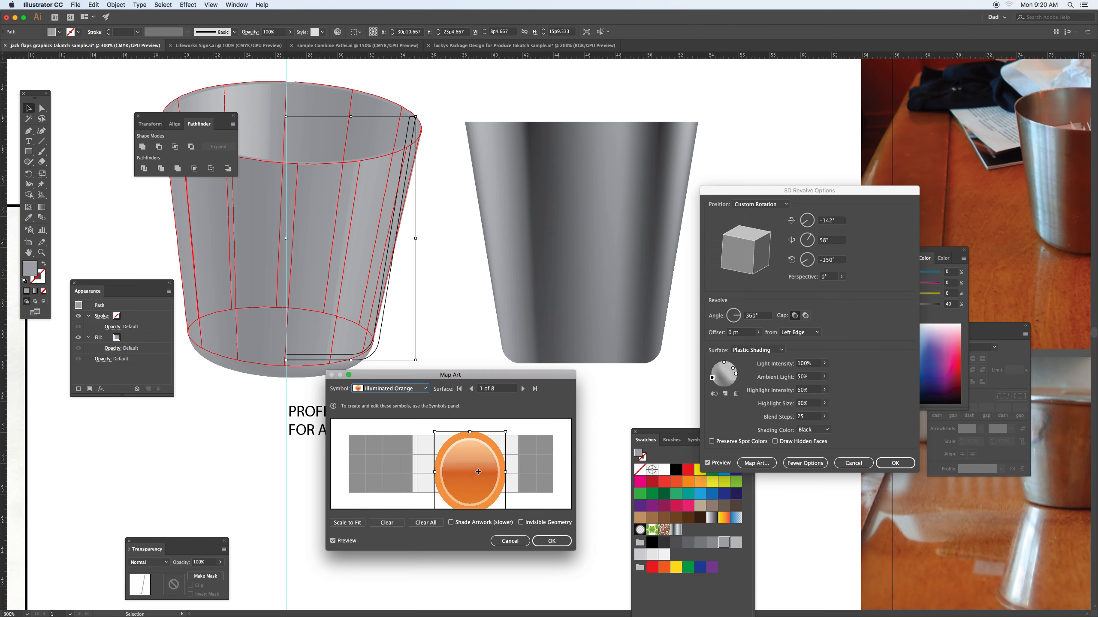
Advance to surface 8 of the cup, map the Gerbera symbol there and enlarge it to nearly fill the surface's height
{"action": "left_click", "coordinate": [523, 389]}
{"action": "left_click", "coordinate": [523, 389]}
{"action": "left_click", "coordinate": [523, 389]}
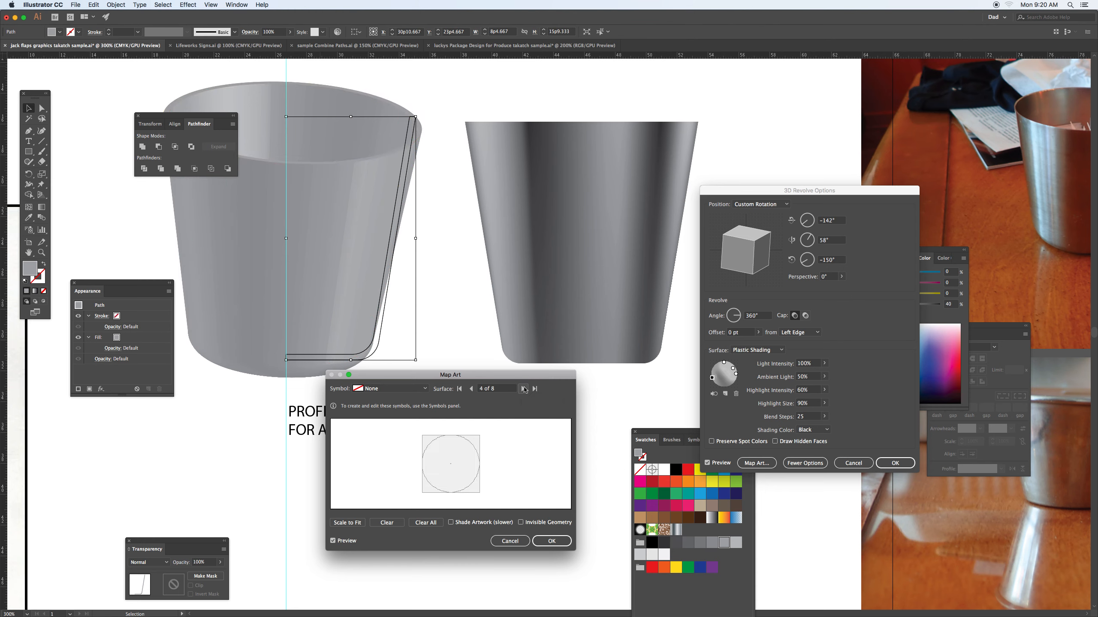
{"action": "left_click", "coordinate": [524, 389]}
{"action": "left_click", "coordinate": [524, 389]}
{"action": "left_click", "coordinate": [524, 389]}
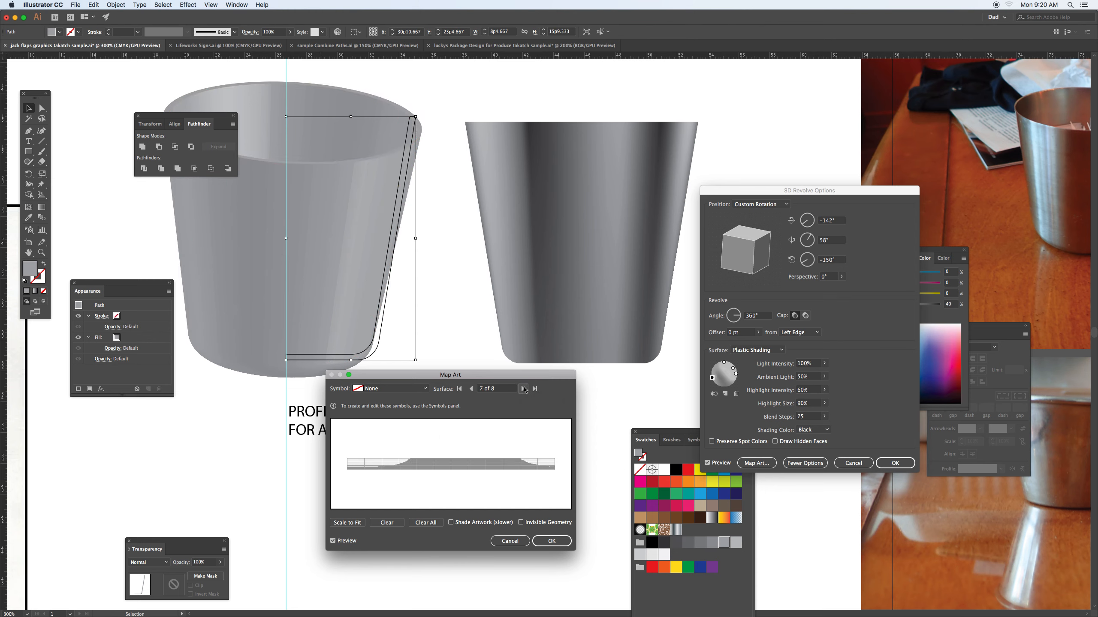
{"action": "left_click", "coordinate": [523, 389]}
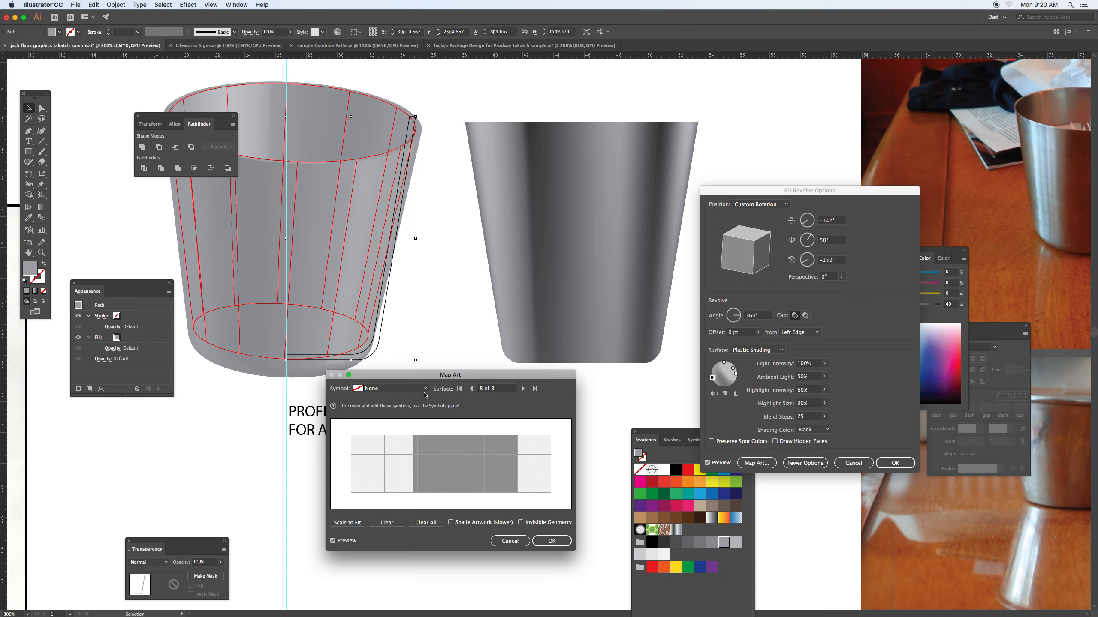
{"action": "left_click", "coordinate": [388, 388]}
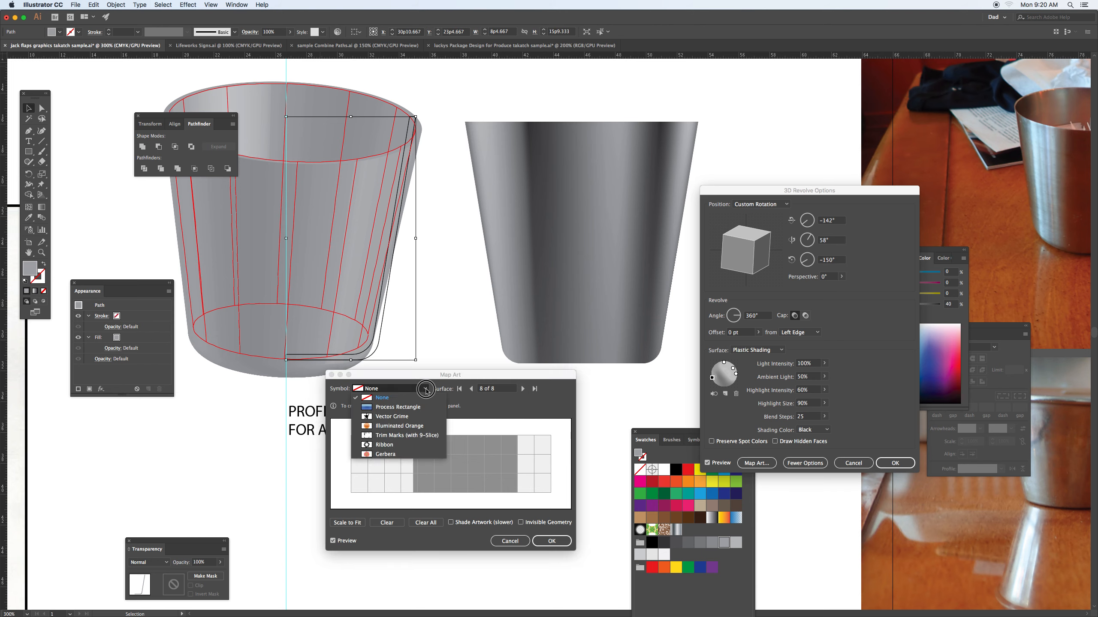
{"action": "left_click", "coordinate": [389, 454]}
{"action": "left_click_drag", "start_coordinate": [459, 457], "coordinate": [484, 463]}
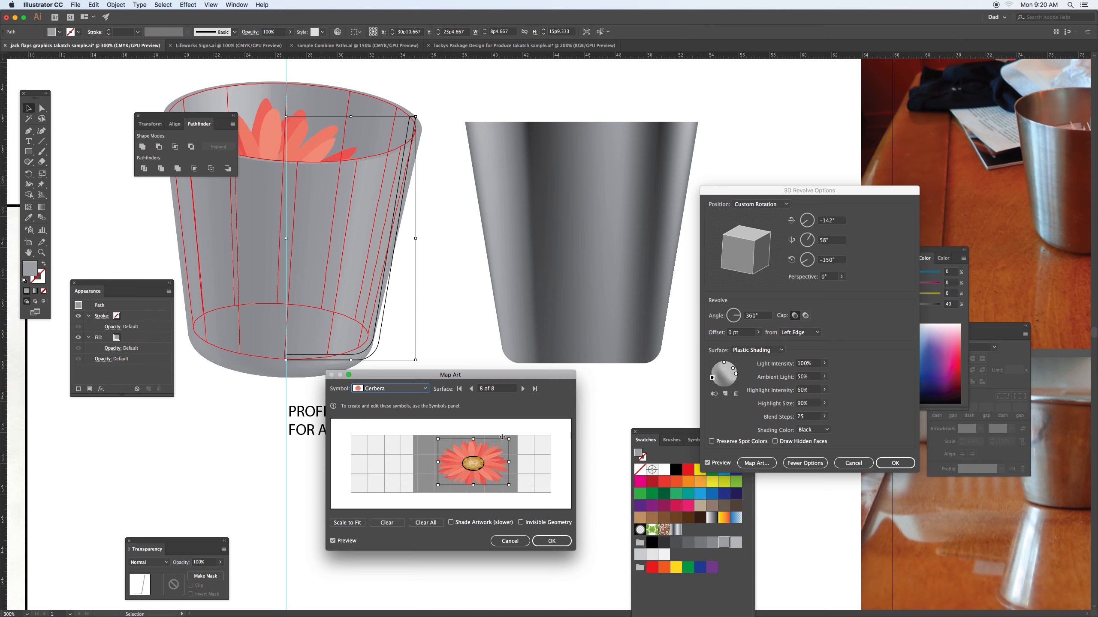
Cycle through the cup's mapped surfaces from the first one back to surface 8 to check their artwork
{"action": "left_click", "coordinate": [523, 389]}
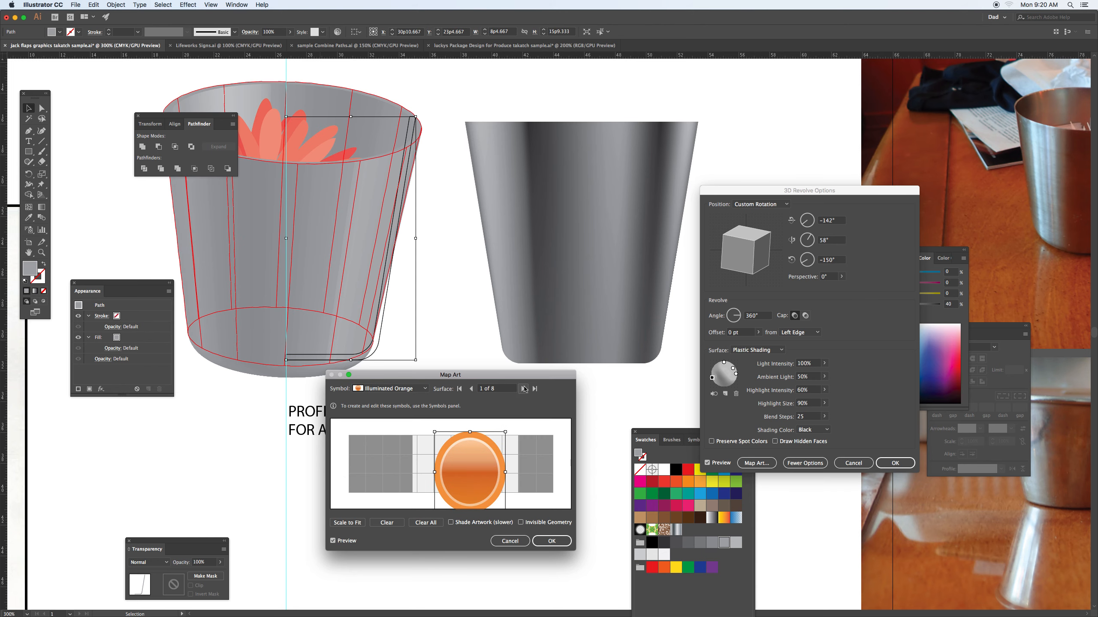
{"action": "left_click", "coordinate": [523, 389]}
{"action": "left_click", "coordinate": [523, 389]}
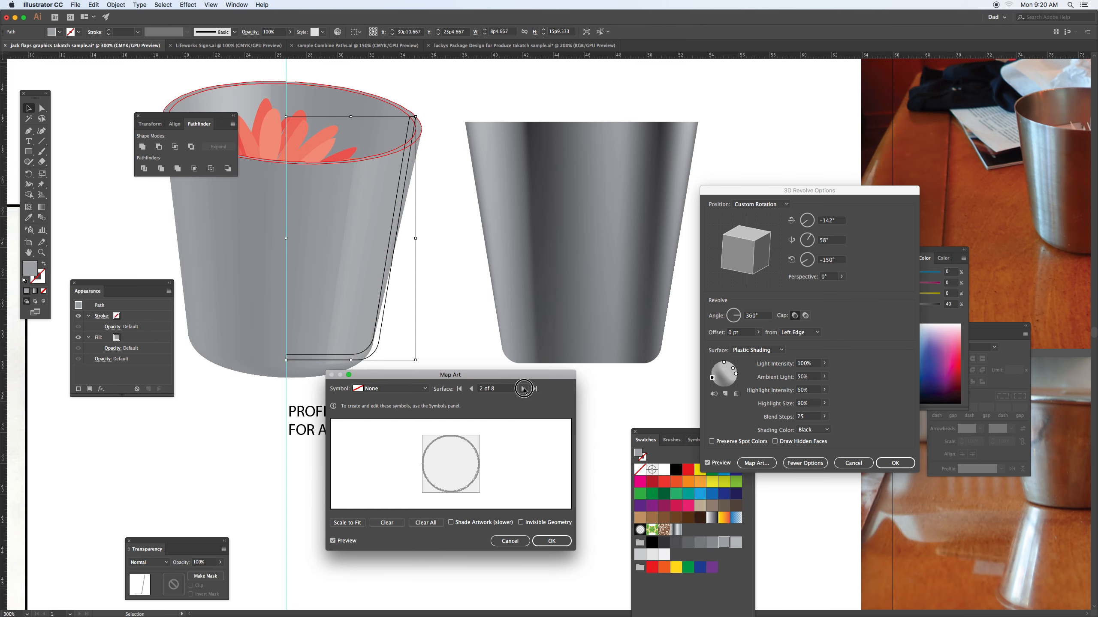
{"action": "left_click", "coordinate": [523, 389]}
{"action": "left_click", "coordinate": [523, 389]}
{"action": "left_click", "coordinate": [523, 389]}
{"action": "left_click", "coordinate": [523, 389]}
{"action": "left_click", "coordinate": [523, 389]}
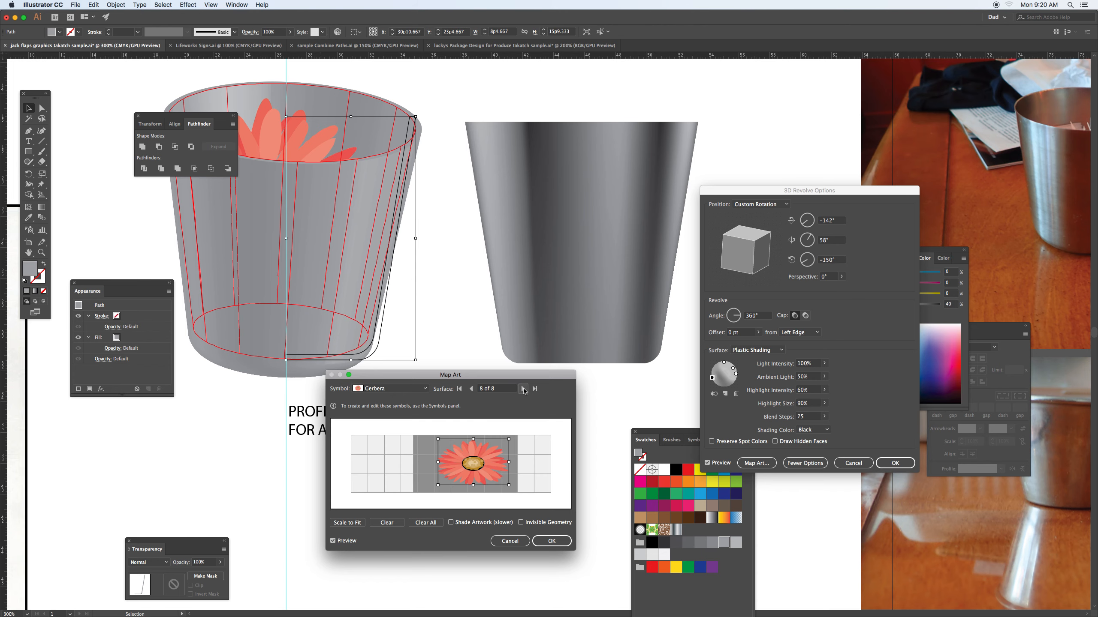
Shade the mapped artwork and apply the art mapping and the 3D revolve to the cup
{"action": "left_click", "coordinate": [551, 542]}
{"action": "left_click", "coordinate": [557, 541]}
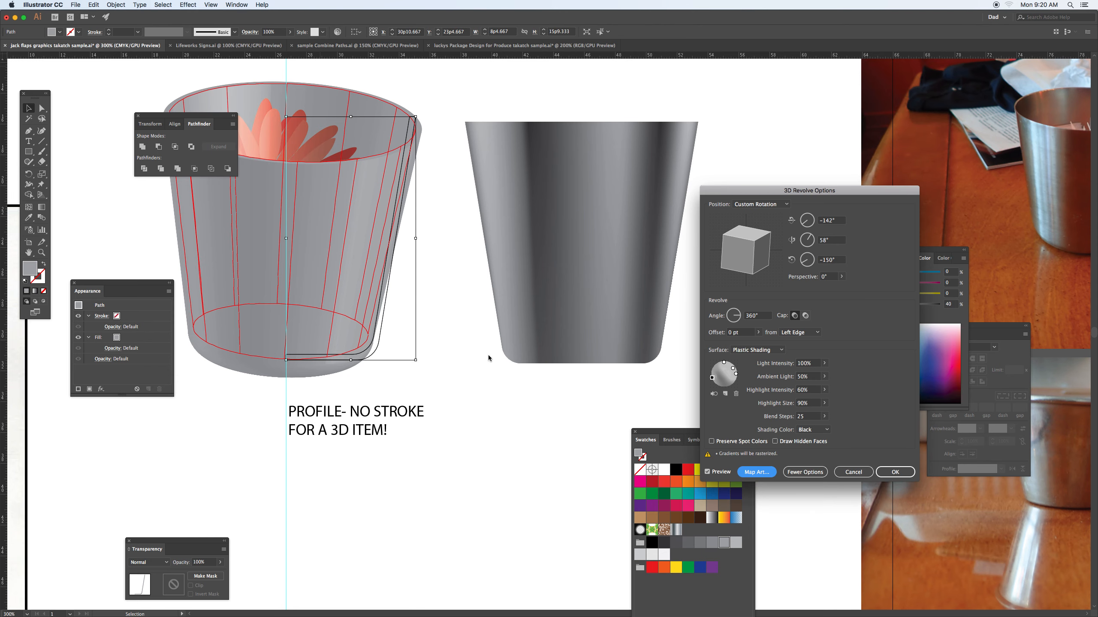
{"action": "left_click", "coordinate": [880, 472]}
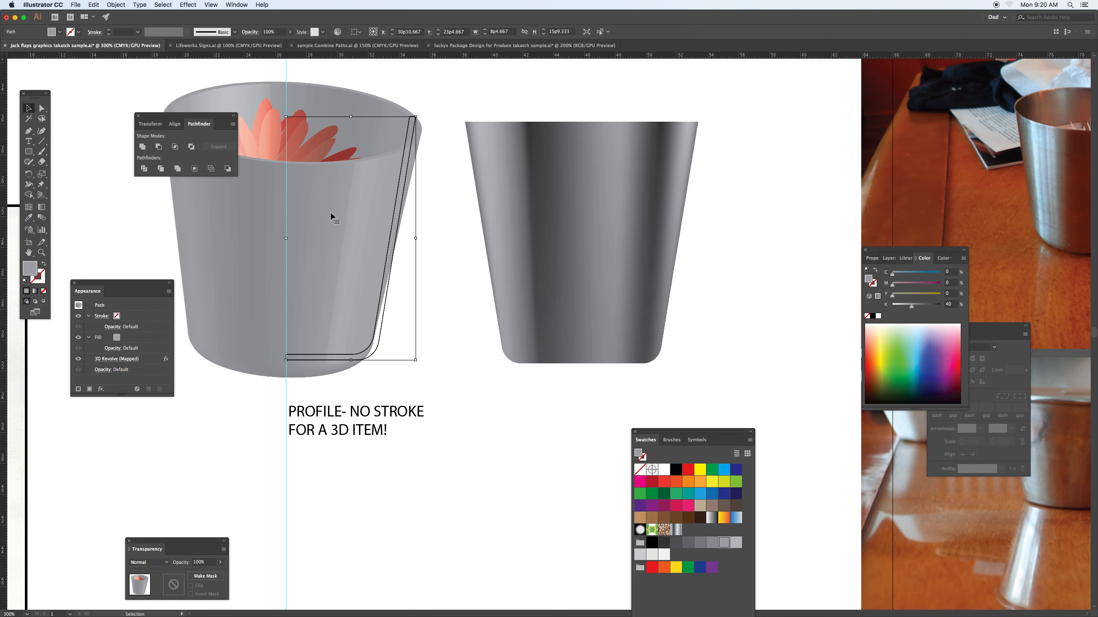
Move the revolved cup slightly left and down on the artboard and clear the floating panels away from it
{"action": "left_click_drag", "start_coordinate": [331, 214], "coordinate": [302, 221]}
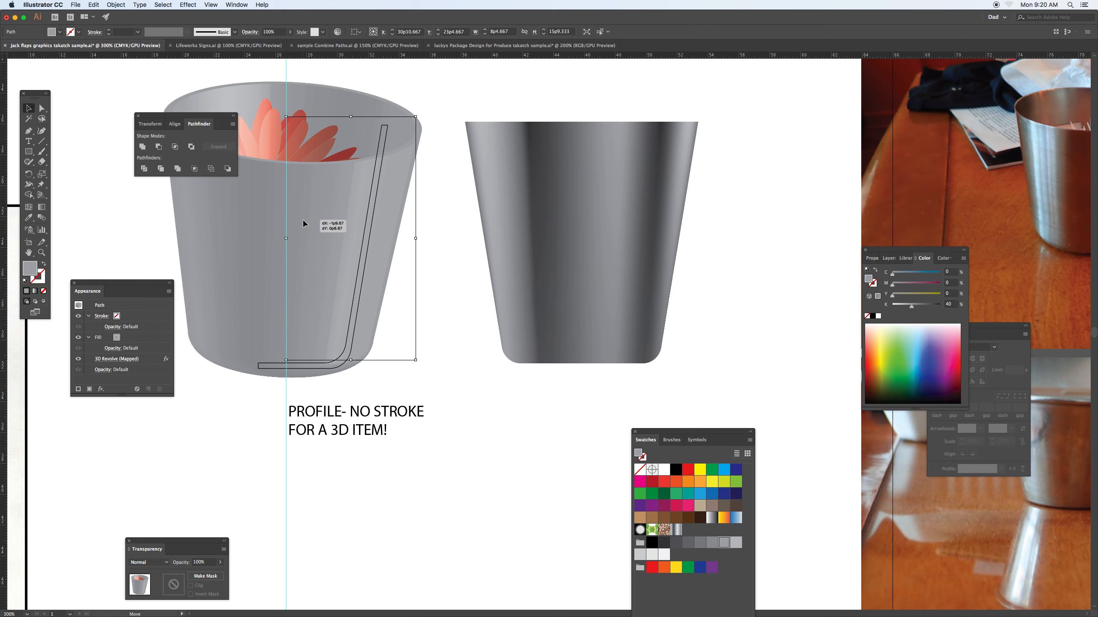
{"action": "left_click_drag", "start_coordinate": [117, 284], "coordinate": [454, 203]}
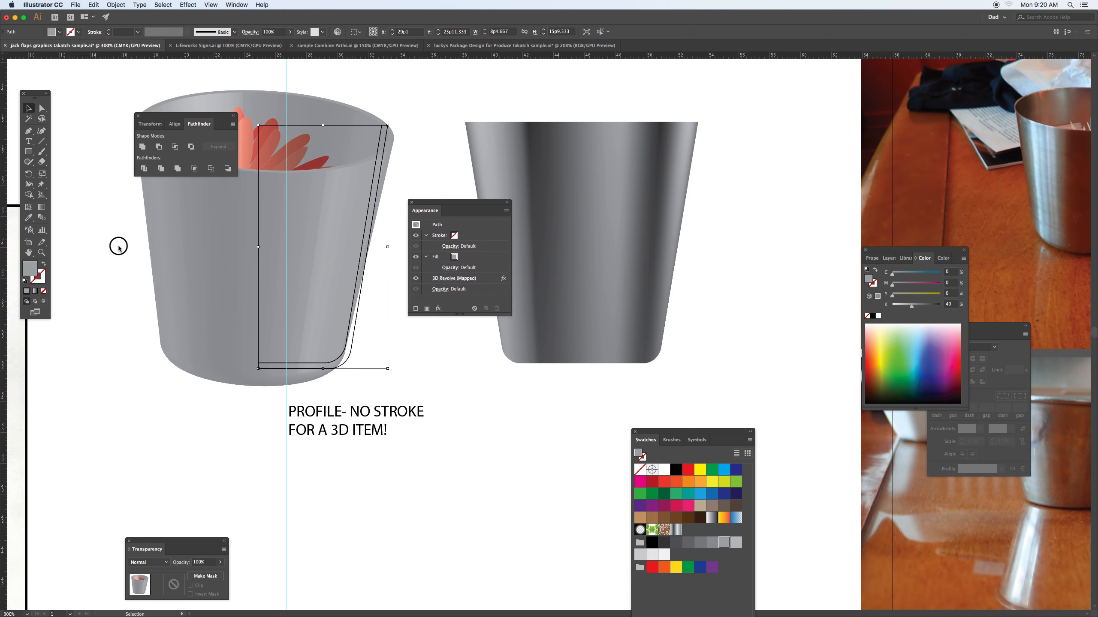
{"action": "left_click_drag", "start_coordinate": [181, 117], "coordinate": [125, 457]}
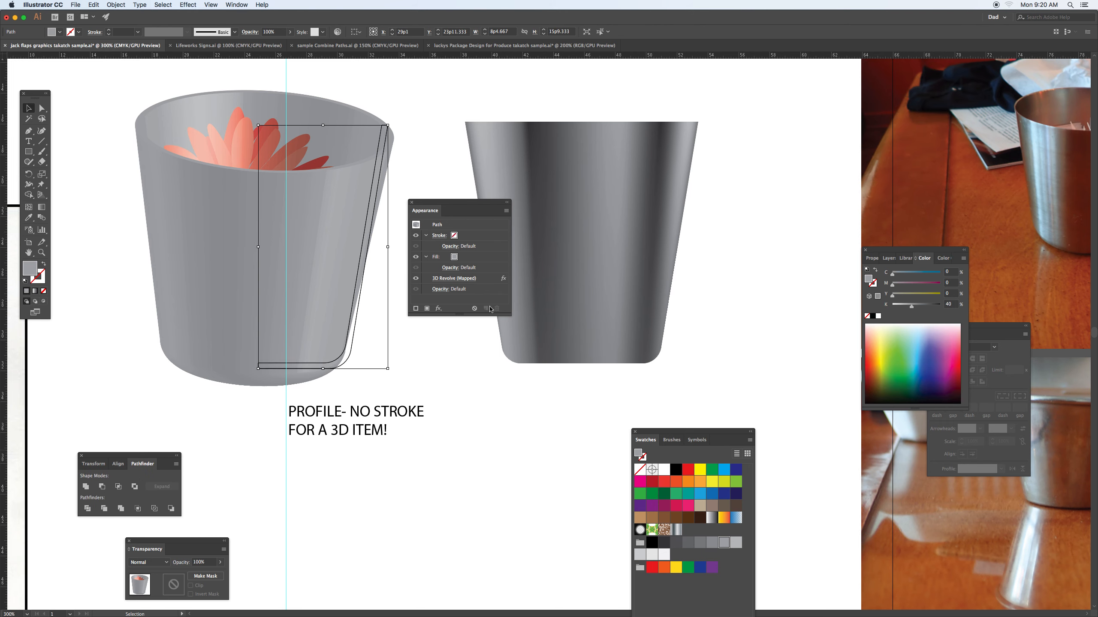
Change the revolved cup's fill to the blue swatch C=70 M=15 Y=0 K=0
{"action": "left_click", "coordinate": [454, 258]}
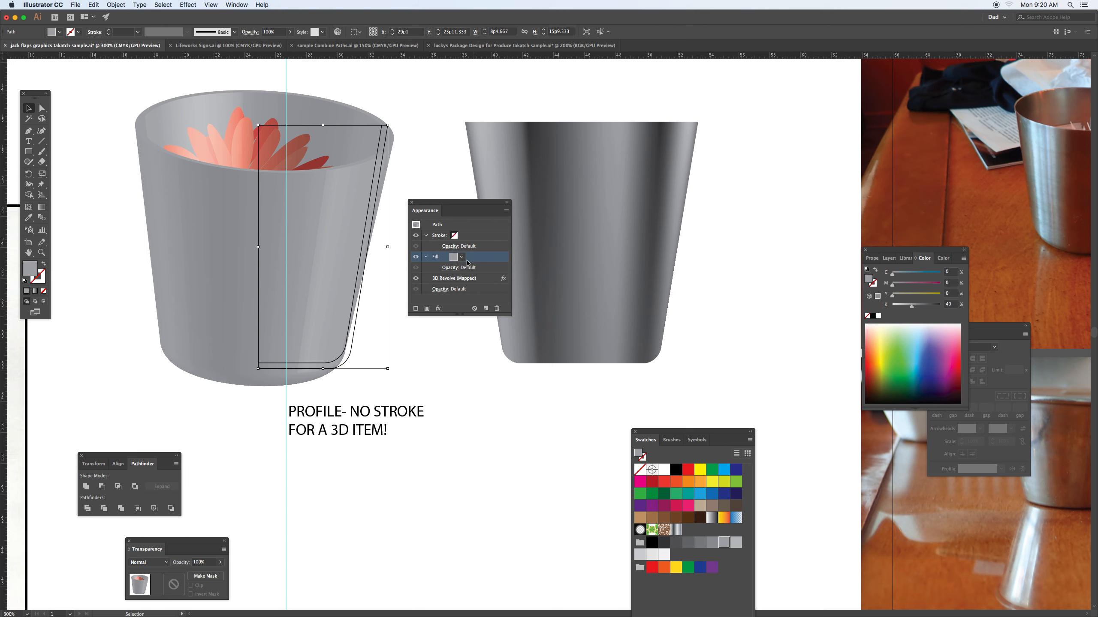
{"action": "left_click", "coordinate": [461, 257]}
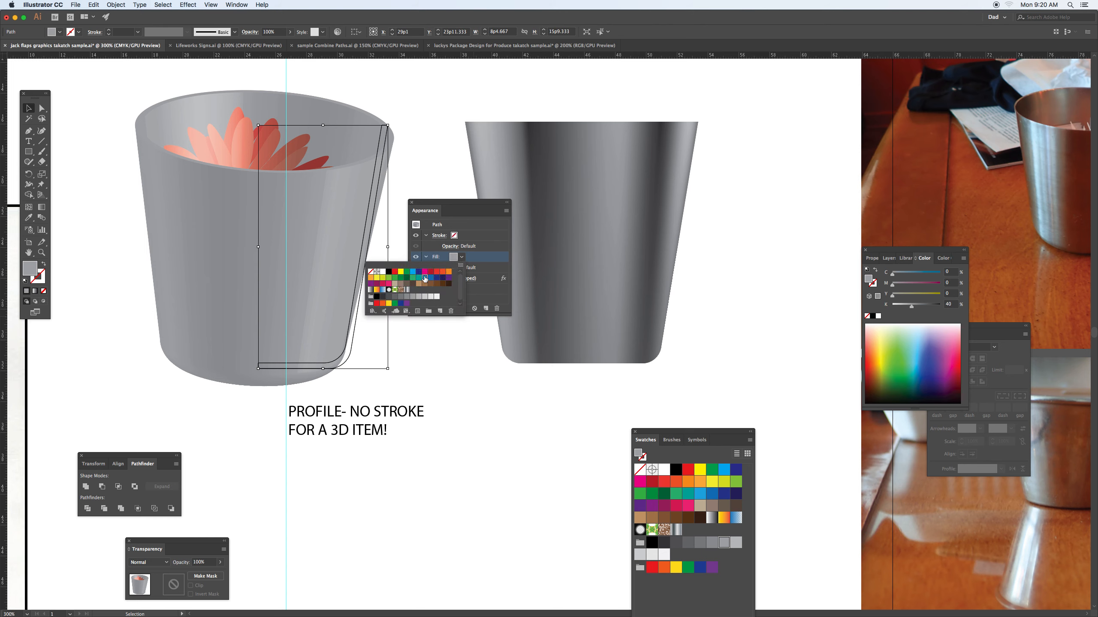
{"action": "left_click", "coordinate": [425, 277]}
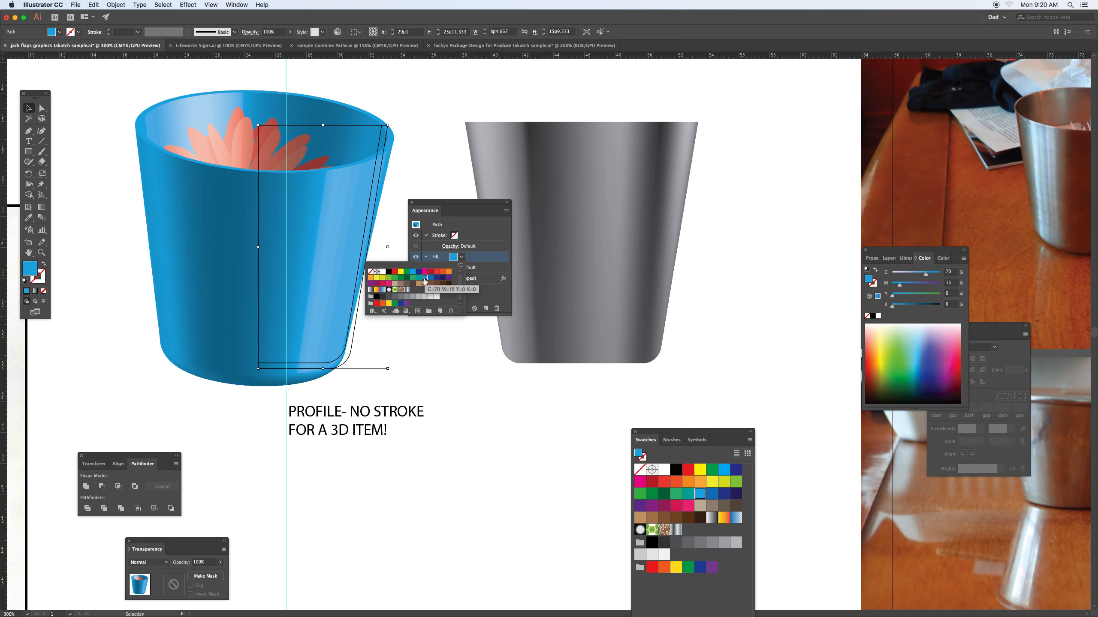
{"action": "left_click", "coordinate": [477, 261]}
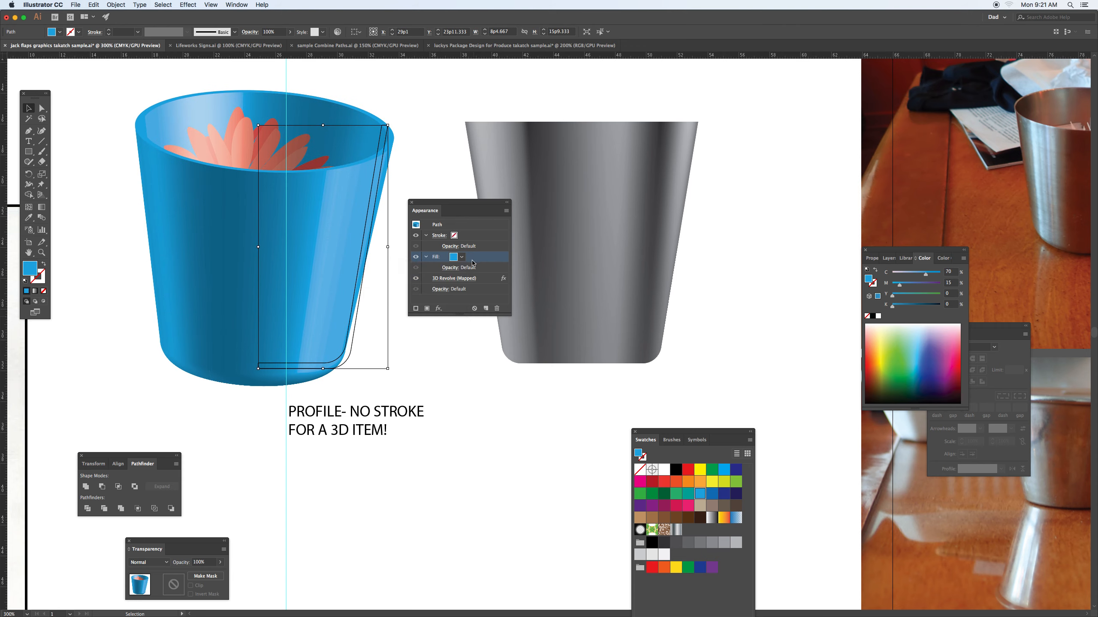
Reopen the cup's 3D Revolve effect with preview on and shift a light down along the sphere's right edge
{"action": "left_click", "coordinate": [457, 279]}
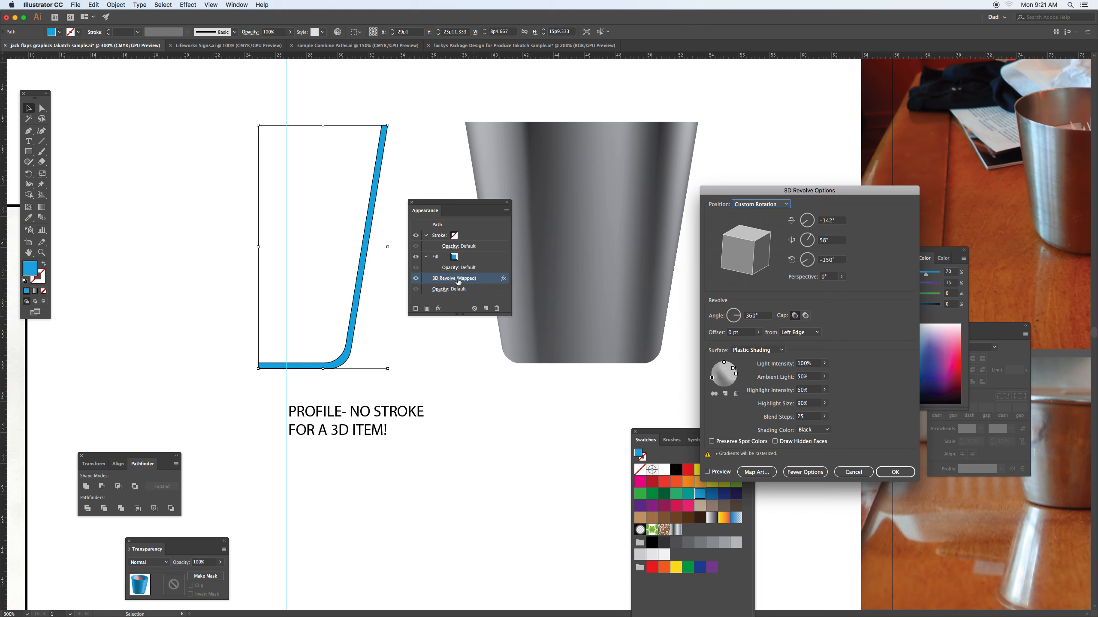
{"action": "left_click_drag", "start_coordinate": [766, 192], "coordinate": [628, 90]}
{"action": "left_click", "coordinate": [582, 370]}
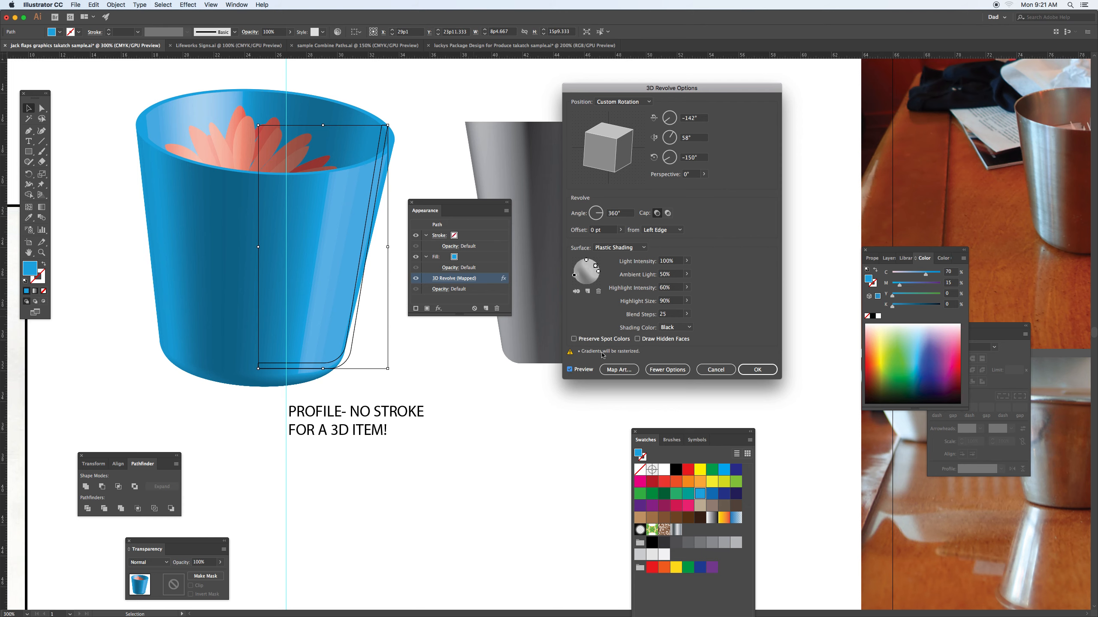
{"action": "left_click", "coordinate": [588, 261]}
{"action": "left_click_drag", "start_coordinate": [595, 265], "coordinate": [602, 279]}
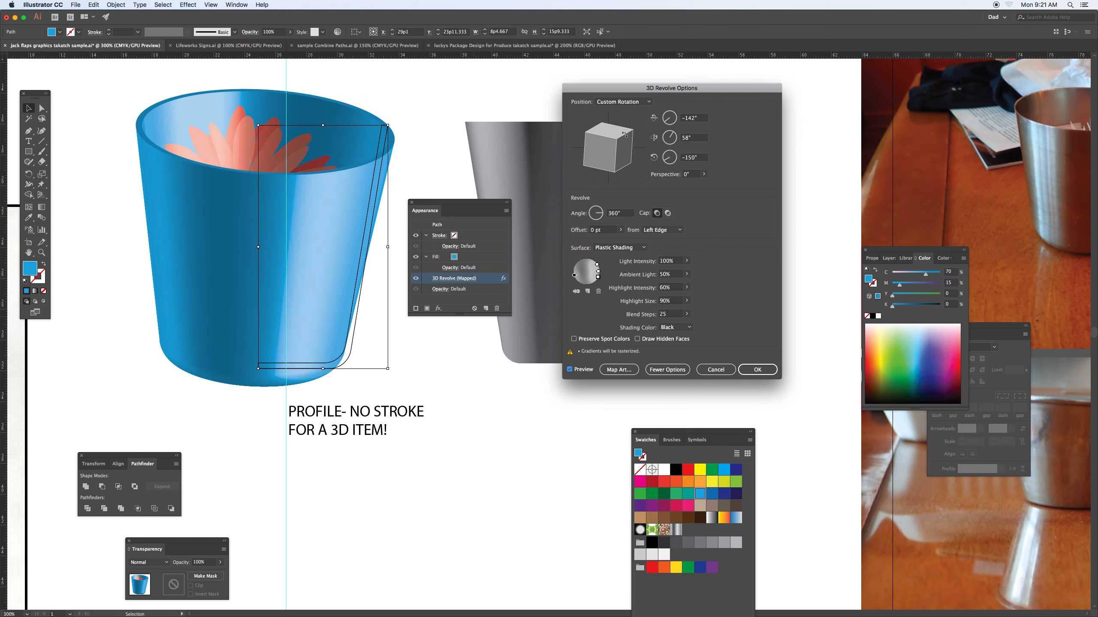
Start from the Front position, rotate the cube freehand so the cup's open top tips toward the viewer, and apply the revolve
{"action": "left_click", "coordinate": [650, 105]}
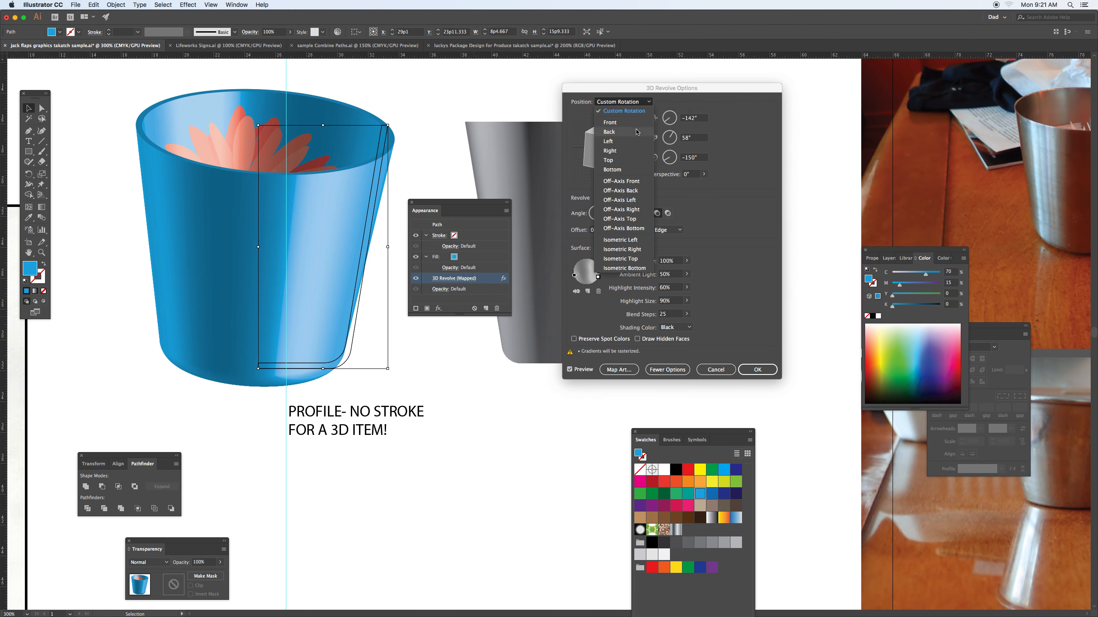
{"action": "left_click", "coordinate": [624, 125]}
{"action": "left_click_drag", "start_coordinate": [624, 125], "coordinate": [612, 138]}
{"action": "left_click", "coordinate": [765, 369]}
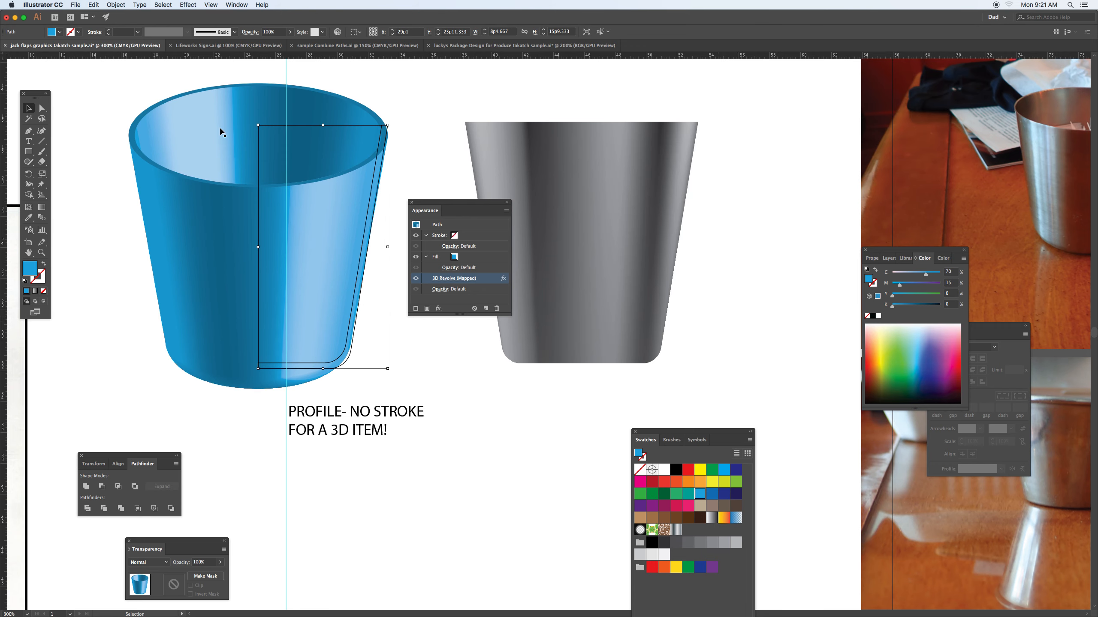
Compare the appearance attributes of the grey gradient mesh cup with those of the blue revolved cup
{"action": "left_click", "coordinate": [433, 369]}
{"action": "left_click_drag", "start_coordinate": [445, 203], "coordinate": [413, 270]}
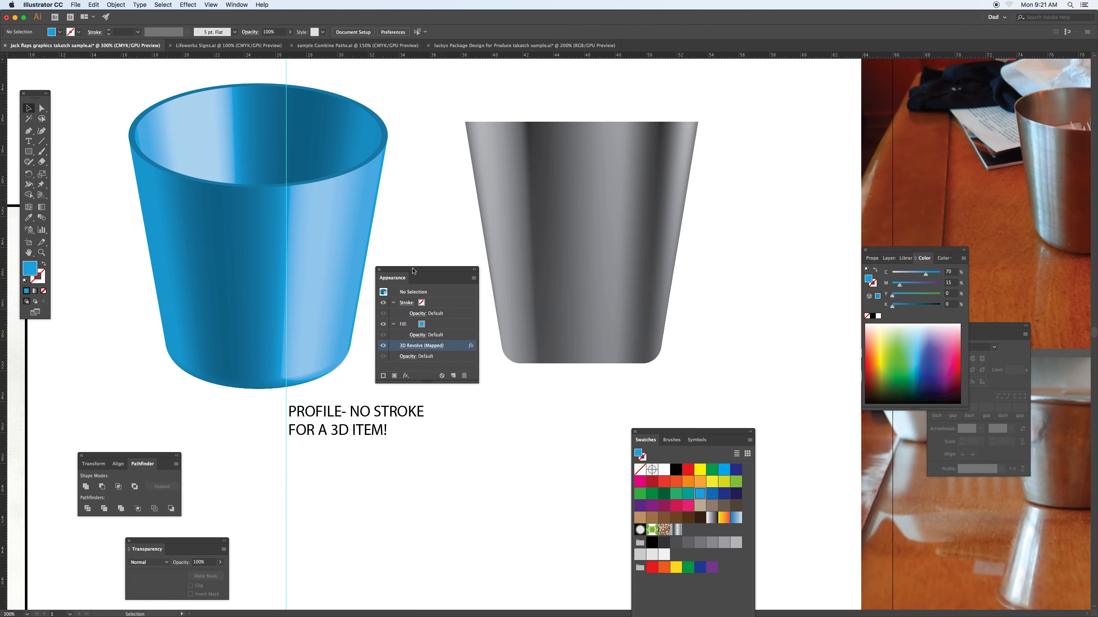
{"action": "left_click", "coordinate": [541, 194]}
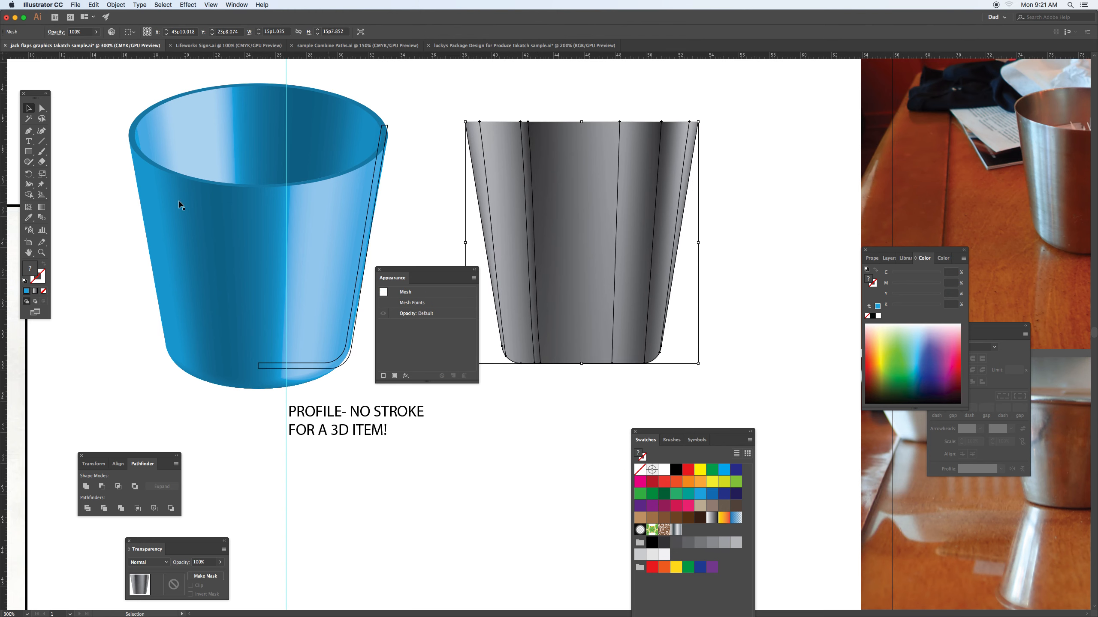
{"action": "left_click", "coordinate": [219, 189]}
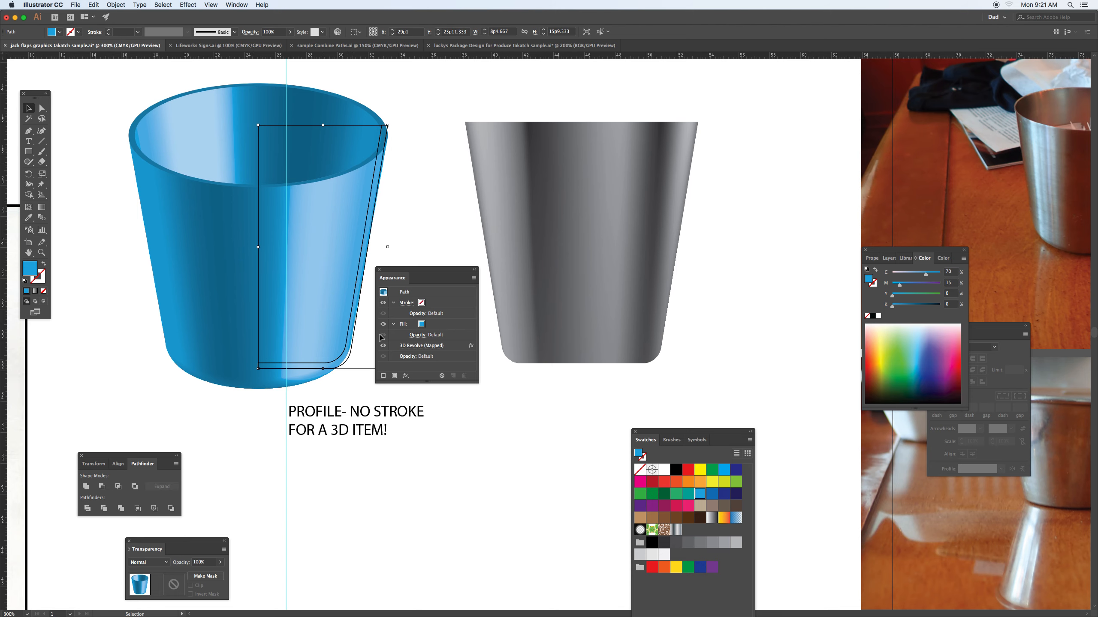
{"action": "left_click_drag", "start_coordinate": [407, 268], "coordinate": [540, 438]}
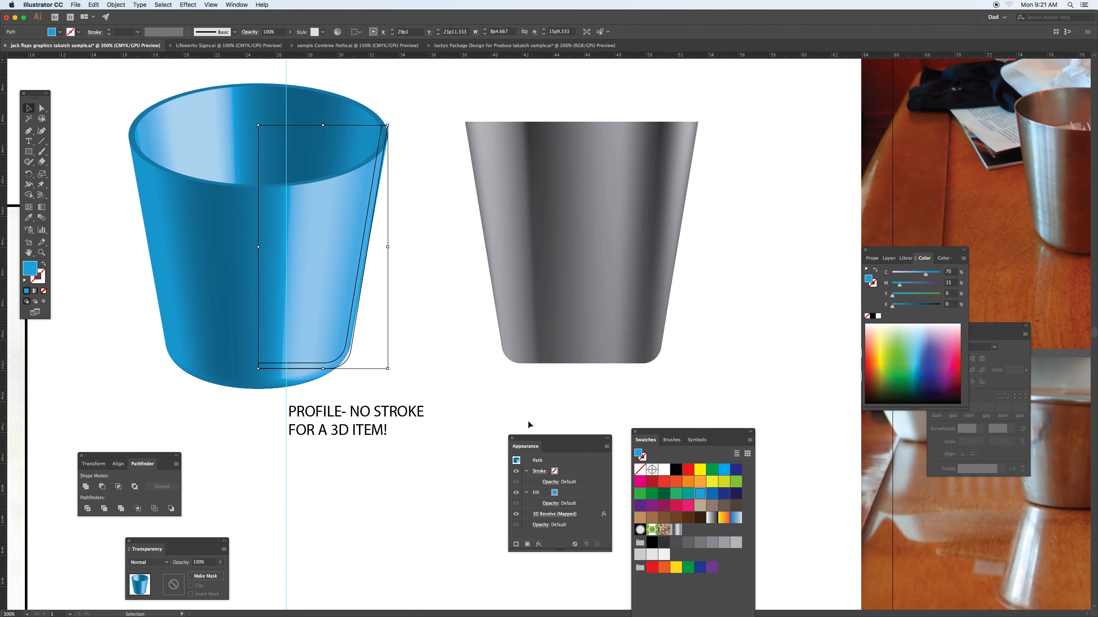
Move the blue cup closer to the grey one and the scanned pot sketch aside, and get the Pen tool ready
{"action": "mouse_move", "coordinate": [256, 231]}
{"action": "left_mouse_down"}
{"action": "mouse_move", "coordinate": [449, 241]}
{"action": "mouse_move", "coordinate": [493, 218]}
{"action": "left_mouse_up"}
{"action": "left_click", "coordinate": [29, 131]}
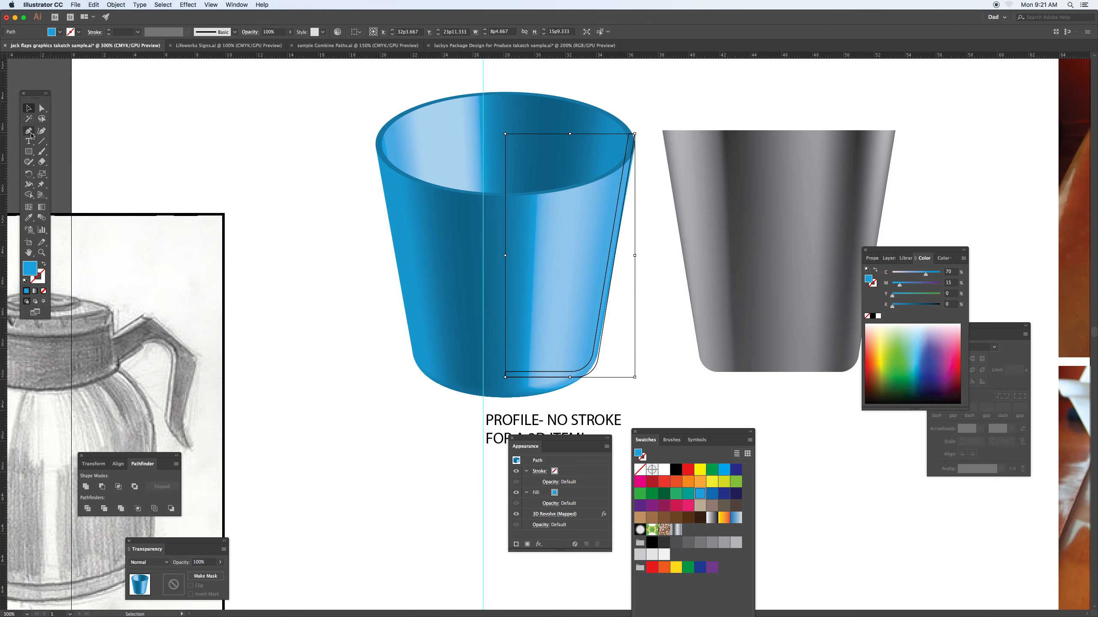
{"action": "key", "text": "v"}
{"action": "mouse_move", "coordinate": [191, 231]}
{"action": "left_mouse_down"}
{"action": "mouse_move", "coordinate": [62, 248]}
{"action": "mouse_move", "coordinate": [58, 258]}
{"action": "left_mouse_up"}
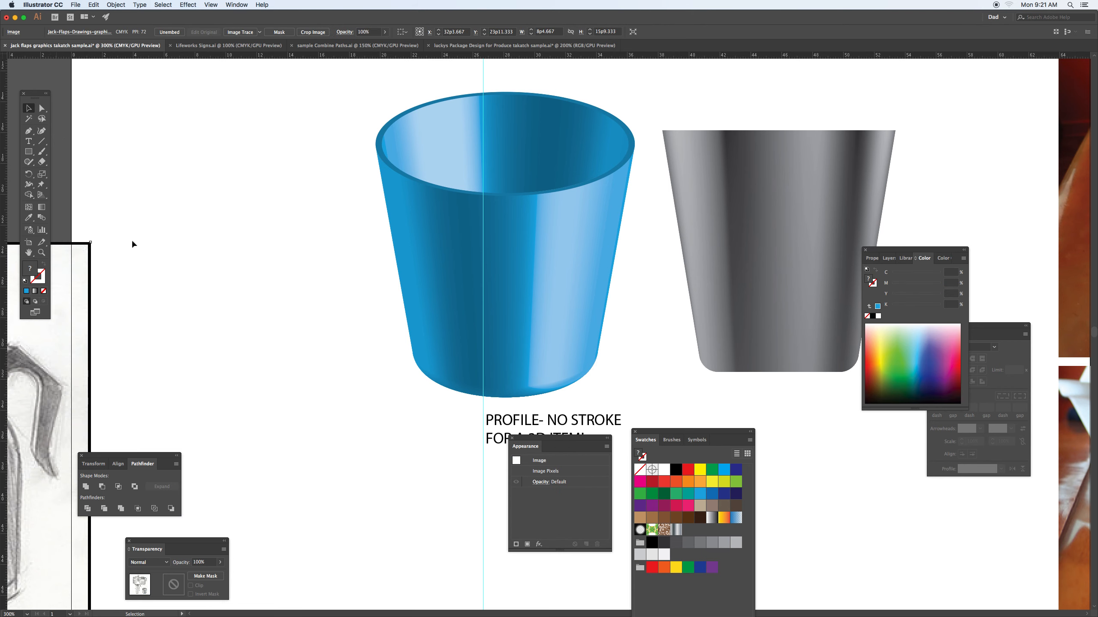
{"action": "left_click", "coordinate": [29, 131]}
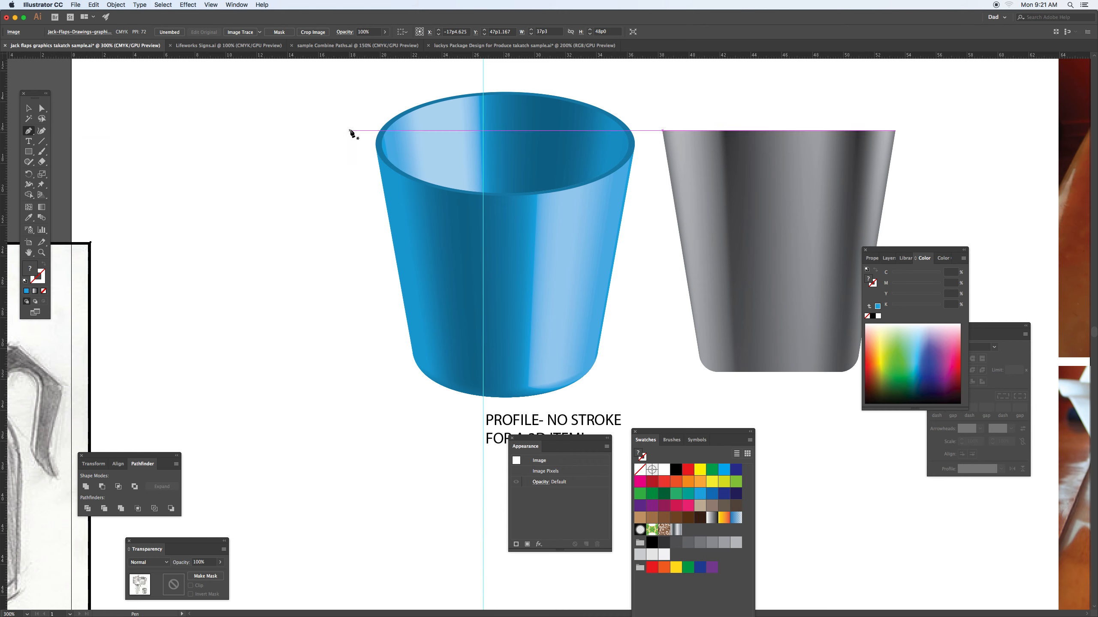
Draw an open L-shaped cup profile with the Pen tool beside the blue cup, with a slanted side and a short flat base
{"action": "left_click", "coordinate": [350, 130]}
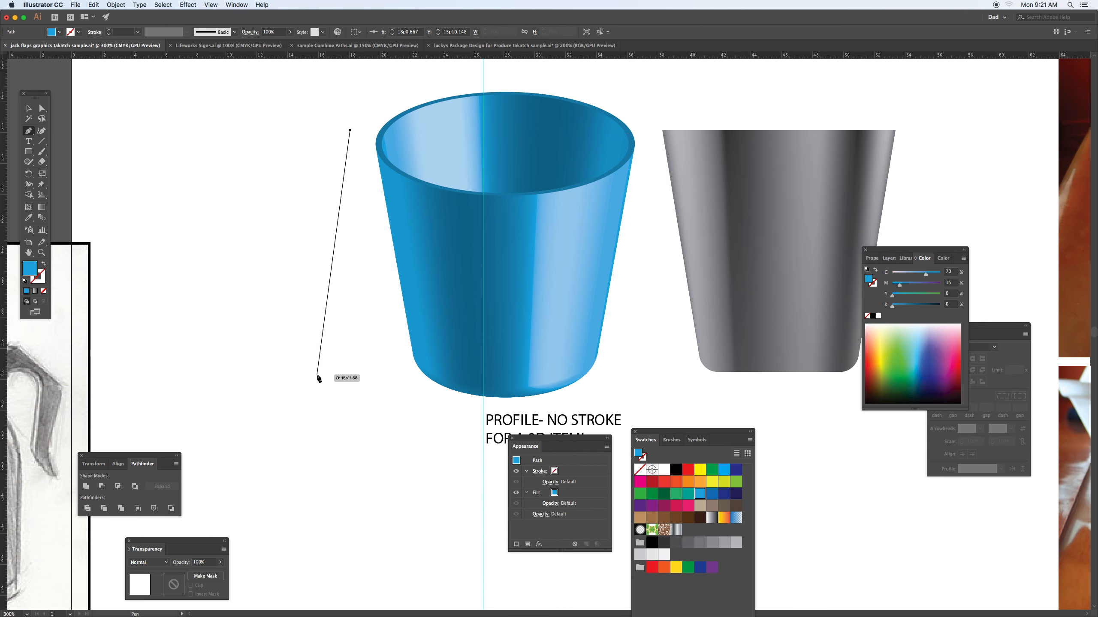
{"action": "left_click", "coordinate": [316, 374]}
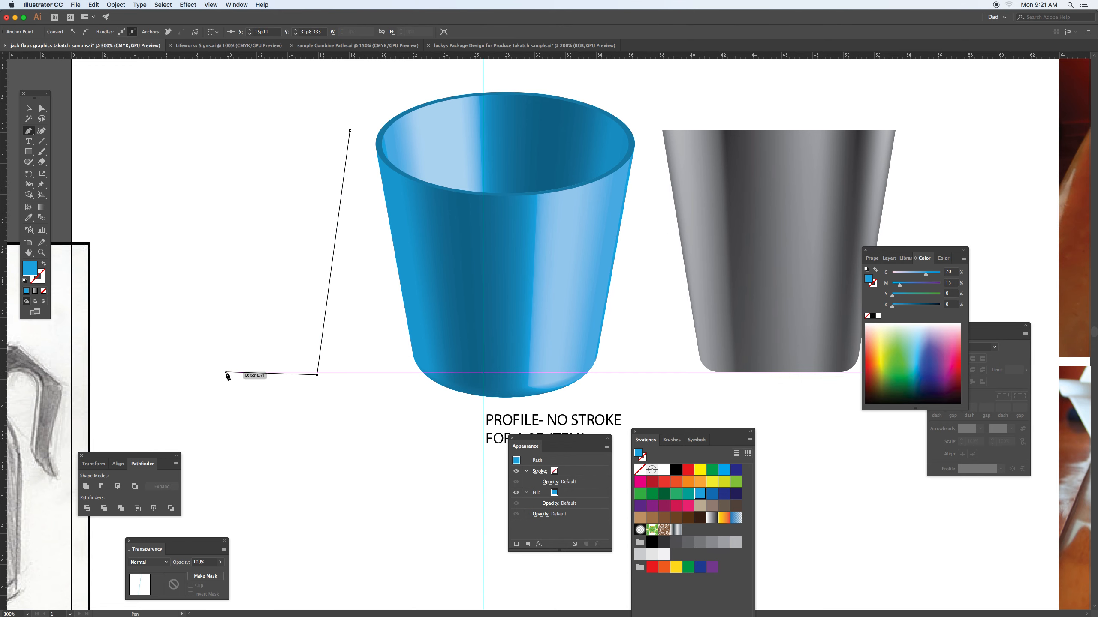
{"action": "left_click", "coordinate": [246, 375]}
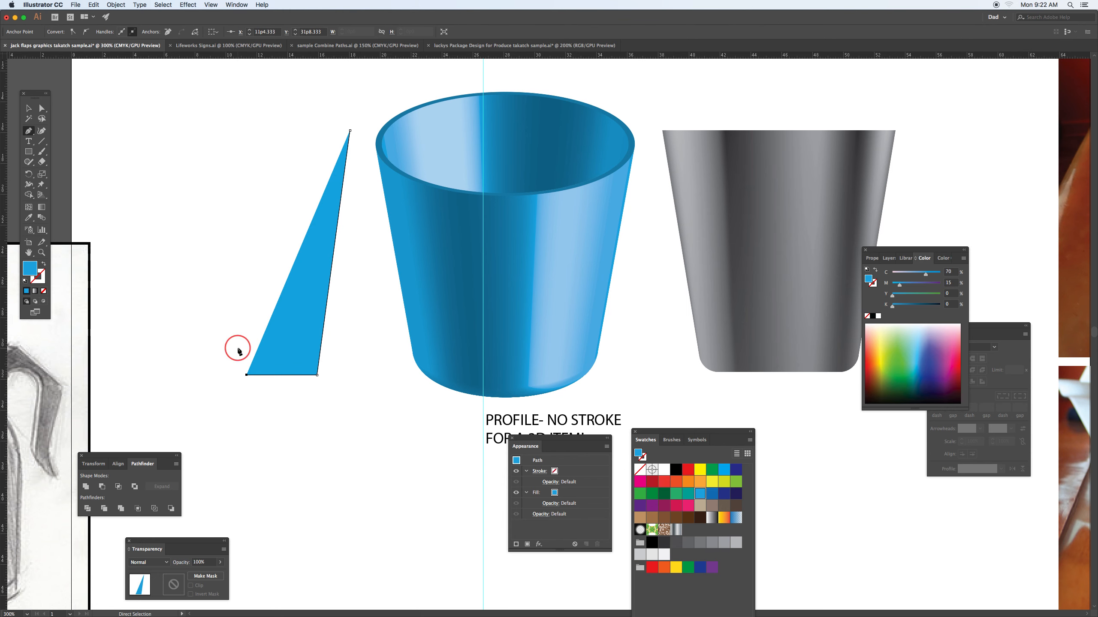
{"action": "left_click", "coordinate": [238, 351], "text": "super"}
Remove the stray anchor point and swap the new profile's fill and stroke so only a blue outline remains
{"action": "left_click", "coordinate": [285, 353]}
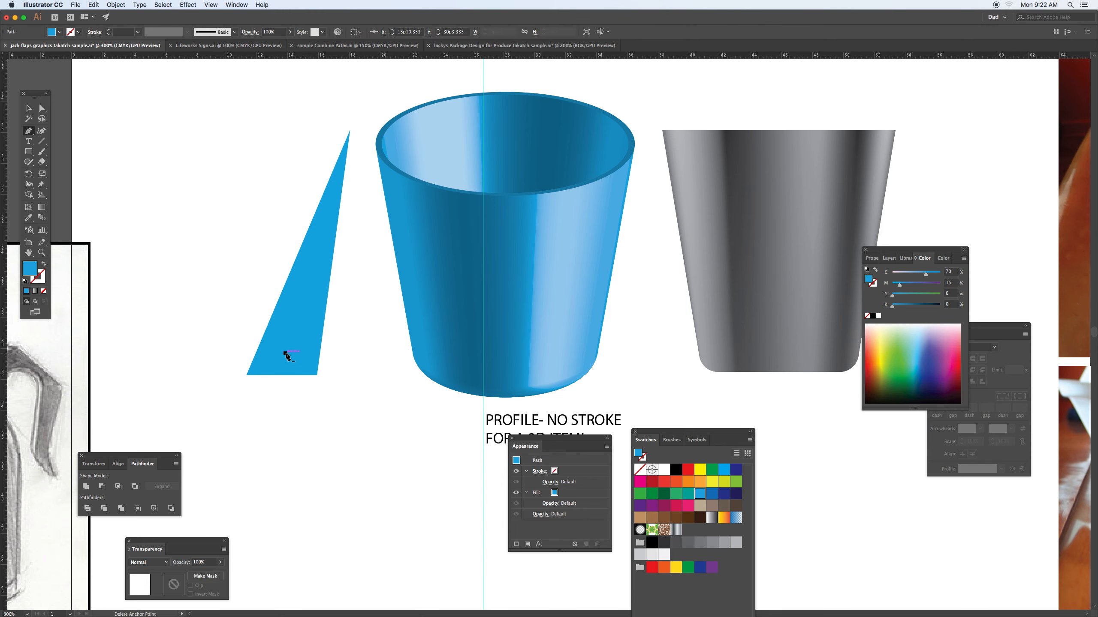
{"action": "key", "text": "super+z"}
{"action": "key", "text": "v"}
{"action": "left_click", "coordinate": [285, 354]}
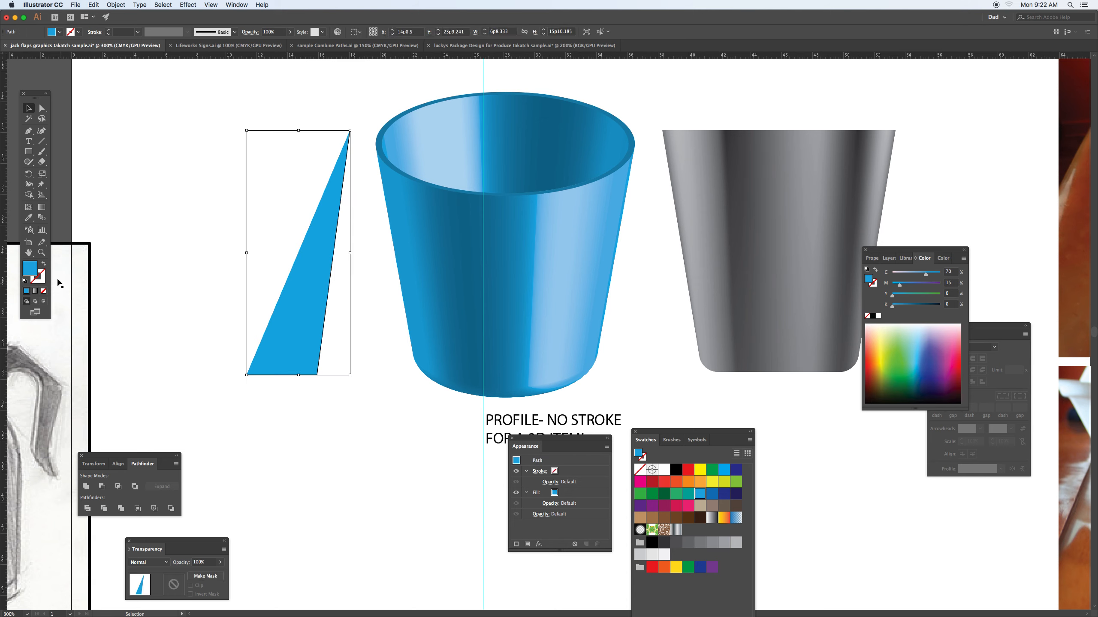
{"action": "left_click", "coordinate": [43, 265]}
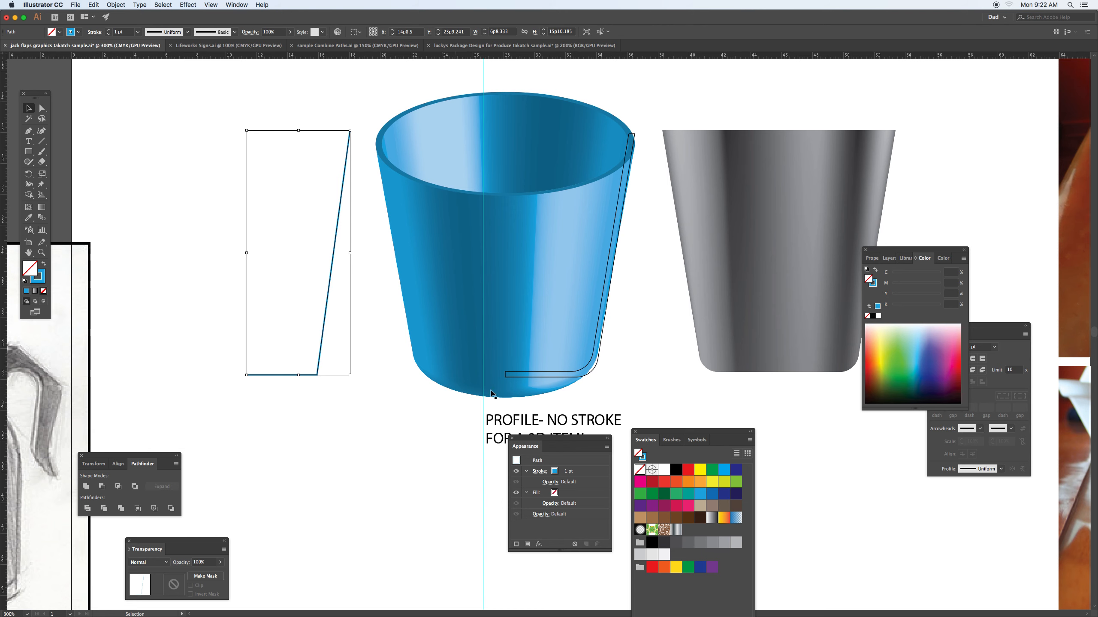
Set the profile's stroke weight to 7 pt and move the Appearance panel off the text note
{"action": "left_click_drag", "start_coordinate": [1005, 329], "coordinate": [193, 200]}
{"action": "left_click", "coordinate": [172, 216]}
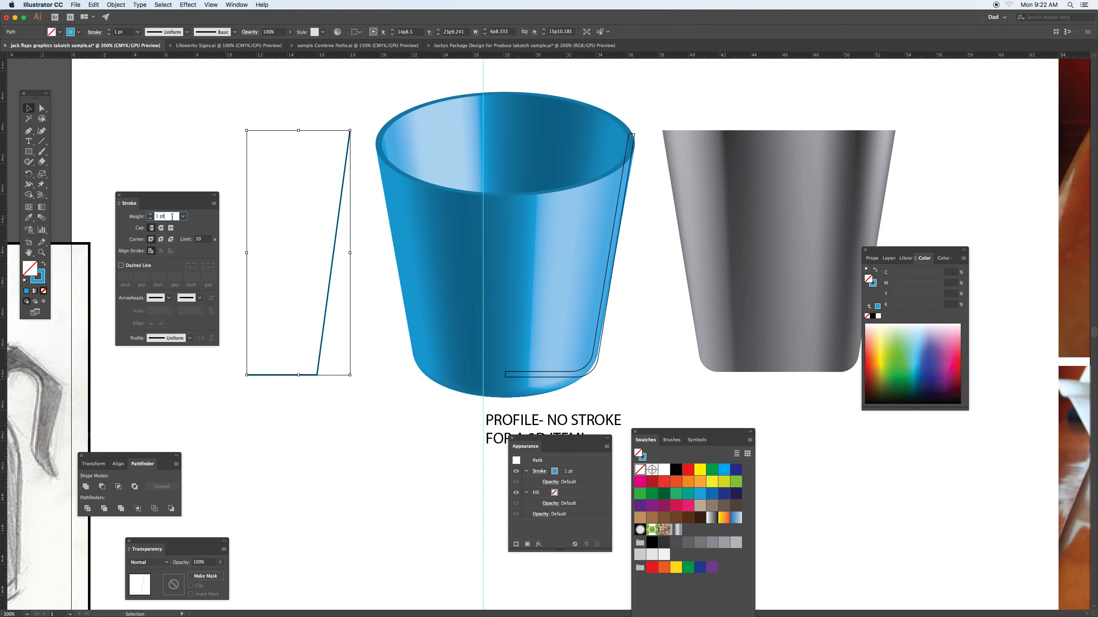
{"action": "type", "text": "7"}
{"action": "key", "text": "Return"}
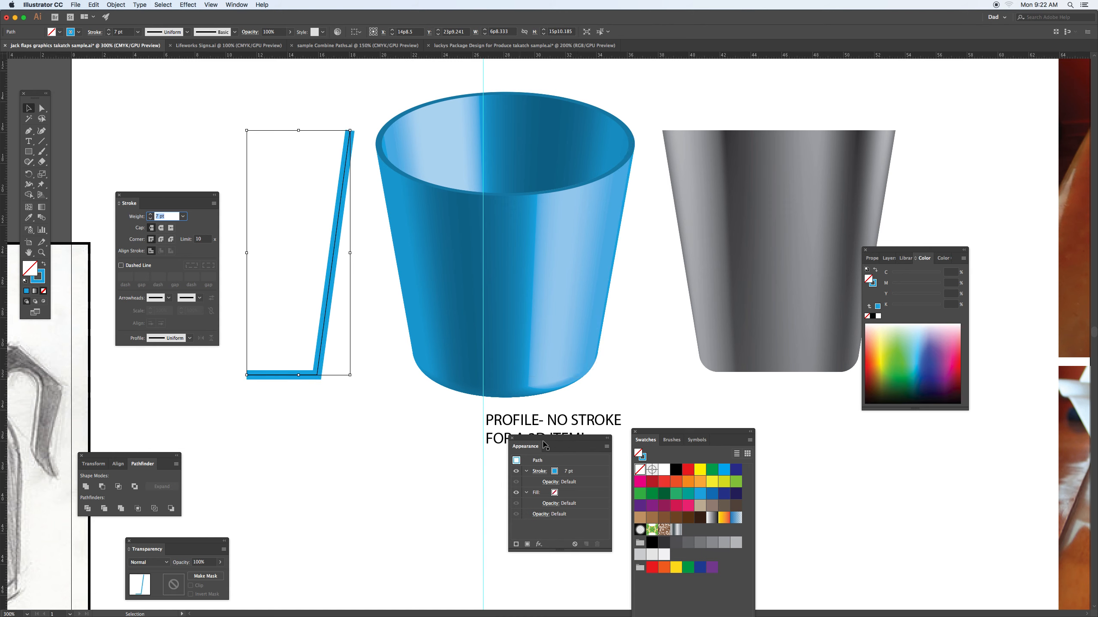
{"action": "left_click_drag", "start_coordinate": [545, 442], "coordinate": [503, 499]}
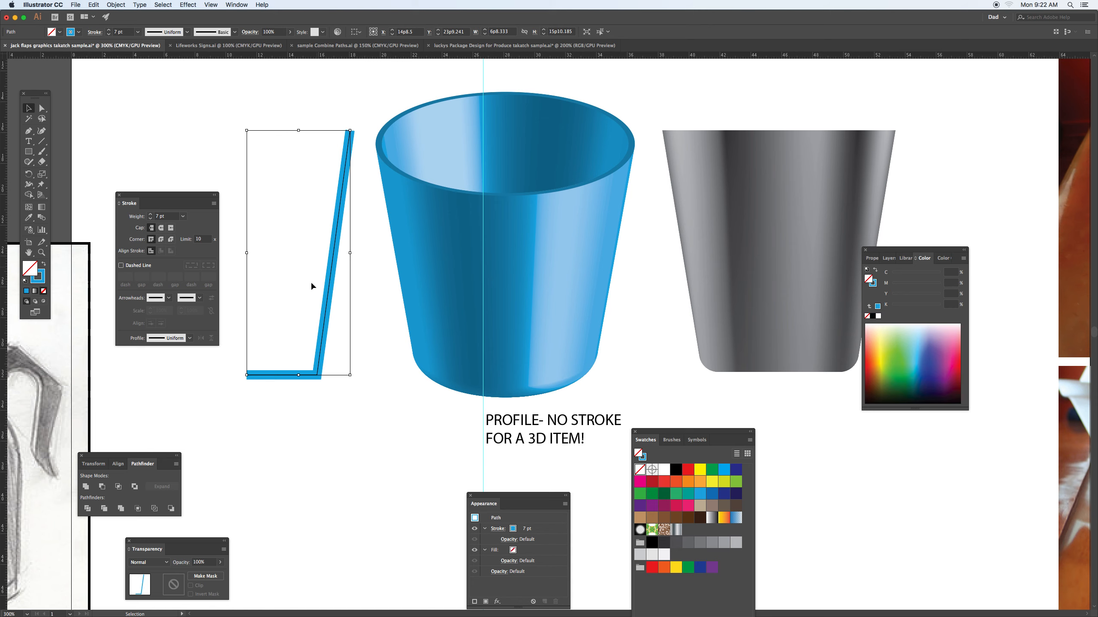
Round the profile's lower corner to a radius of about 1p1 and outline its stroke into a filled shape
{"action": "left_click", "coordinate": [41, 108]}
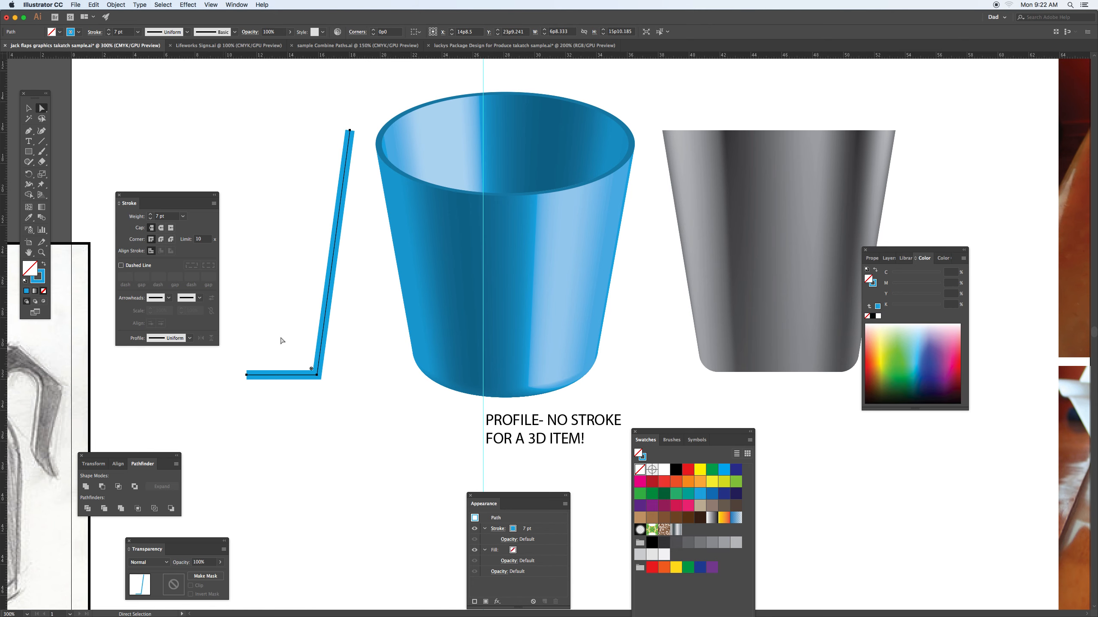
{"action": "left_click_drag", "start_coordinate": [313, 371], "coordinate": [302, 360]}
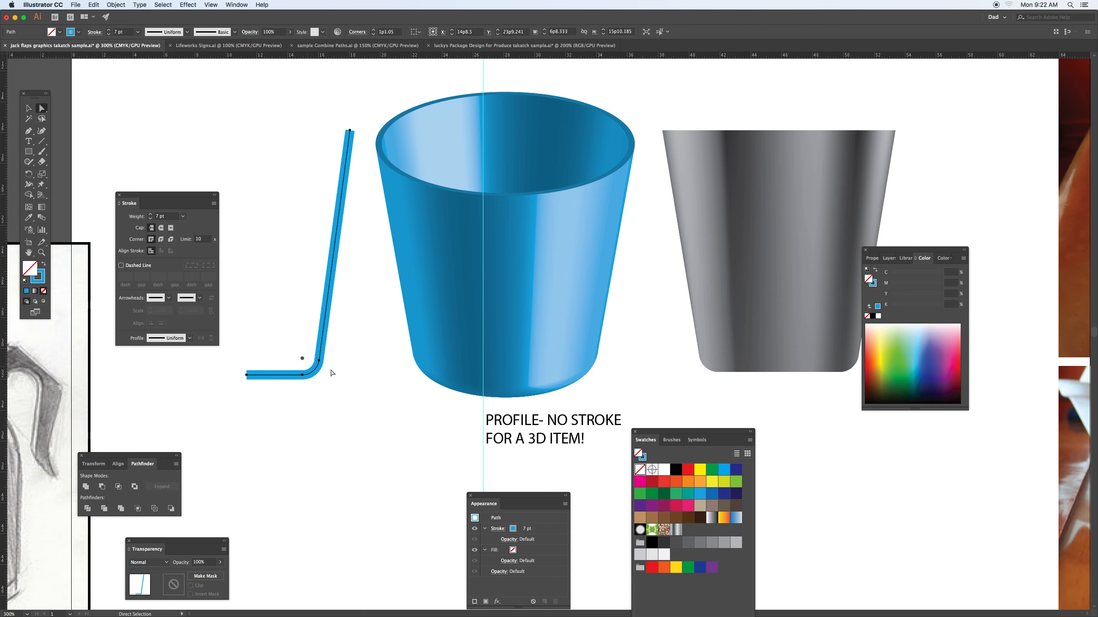
{"action": "left_click", "coordinate": [116, 5]}
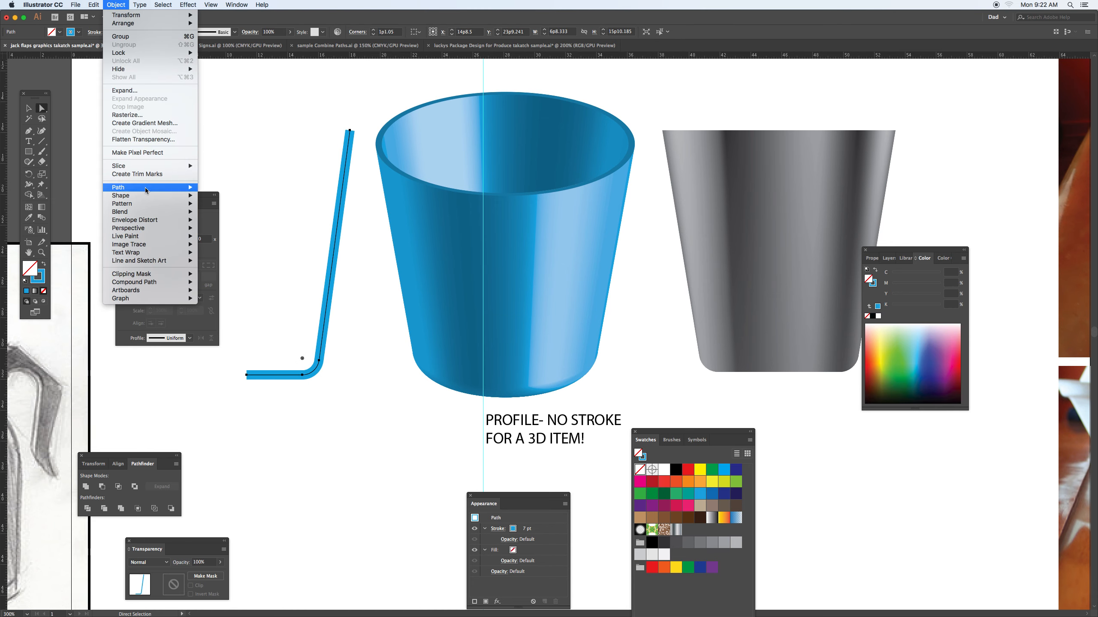
{"action": "mouse_move", "coordinate": [172, 188]}
{"action": "left_click", "coordinate": [249, 209]}
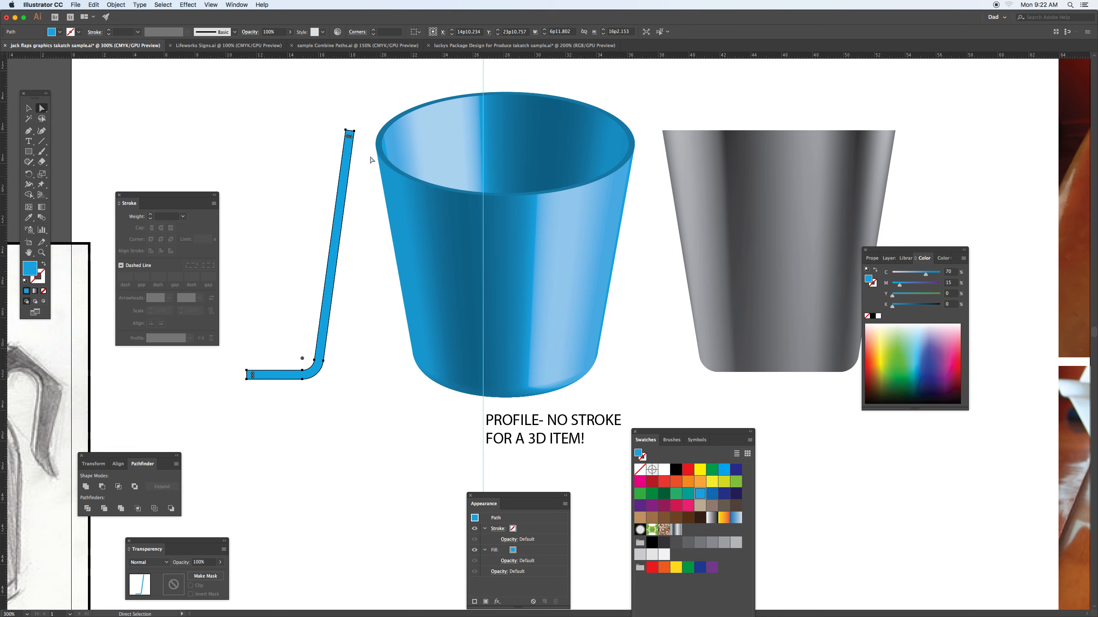
Trim the profile's slanted upper end flat by drawing a rectangle over its tip and subtracting it with Minus Front
{"action": "key", "text": "super+minus"}
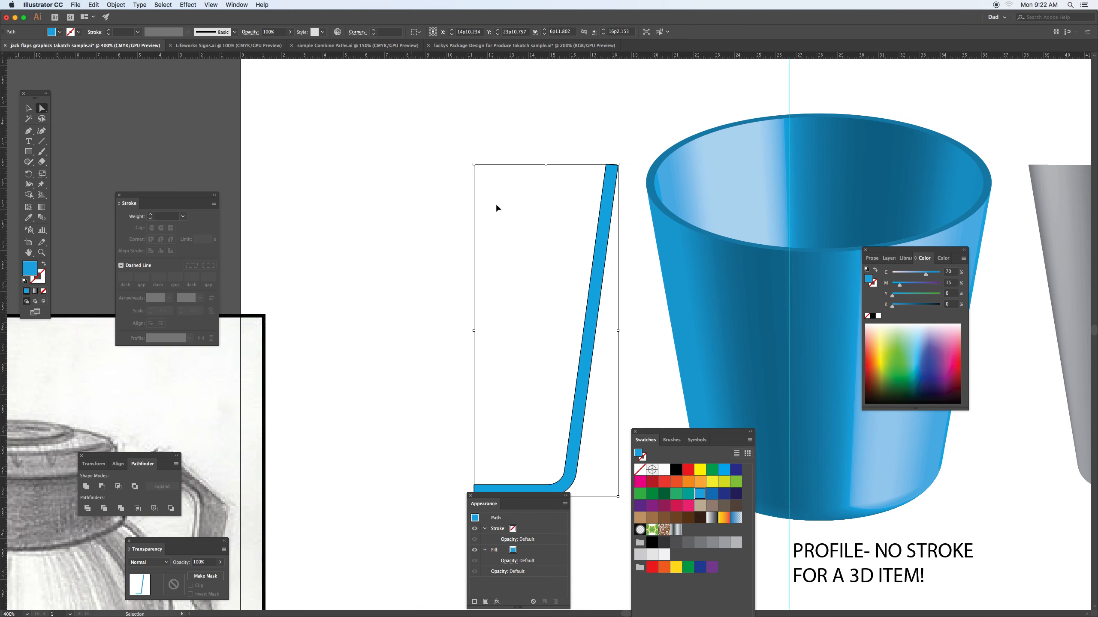
{"action": "key", "text": "super+equal"}
{"action": "left_click_drag", "start_coordinate": [583, 164], "coordinate": [452, 194]}
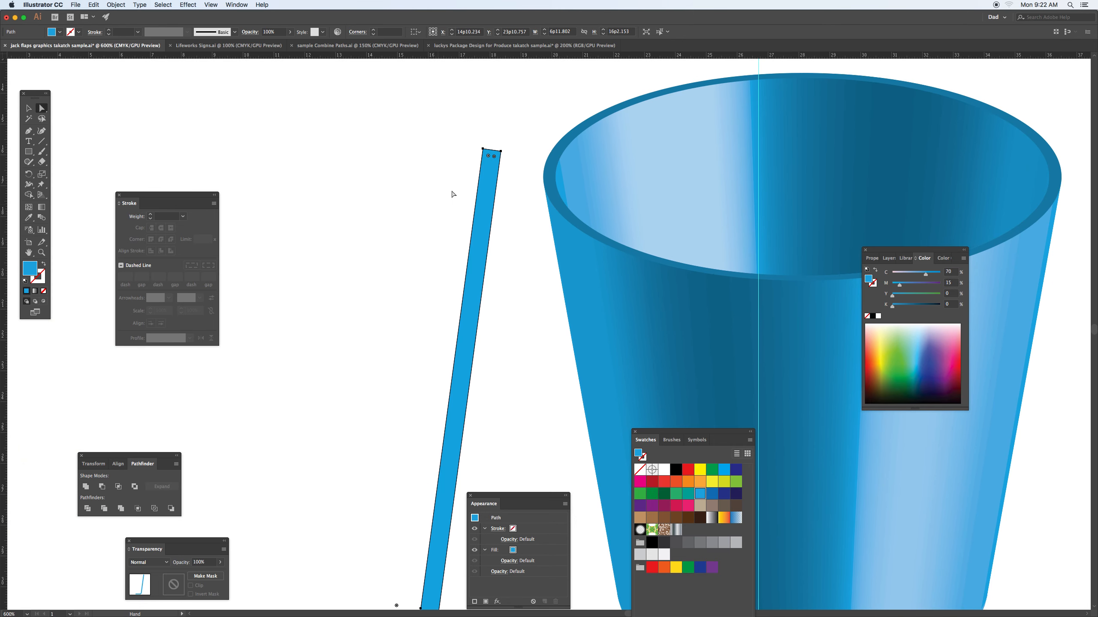
{"action": "key", "text": "m"}
{"action": "left_click_drag", "start_coordinate": [459, 134], "coordinate": [513, 157]}
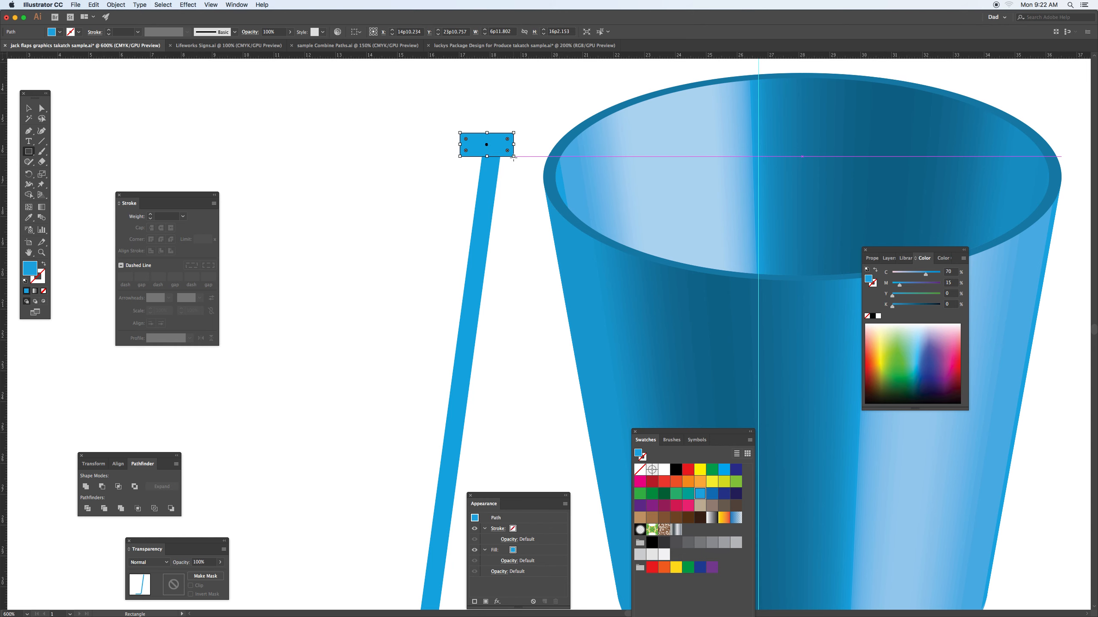
{"action": "key", "text": "v"}
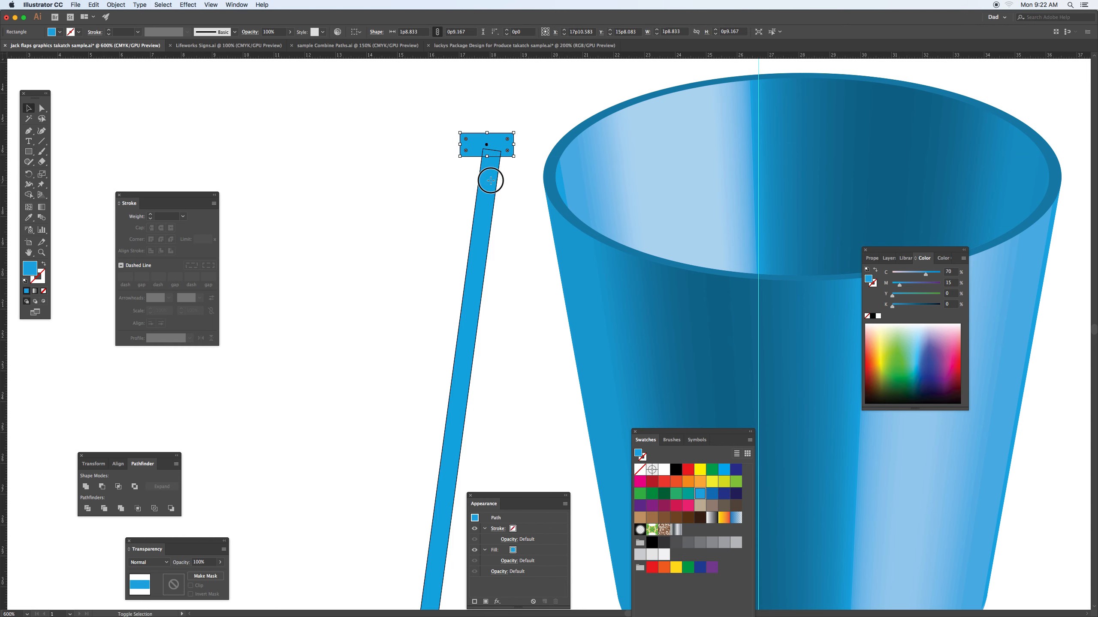
{"action": "left_click", "coordinate": [489, 177], "text": "shift"}
{"action": "left_click", "coordinate": [103, 490]}
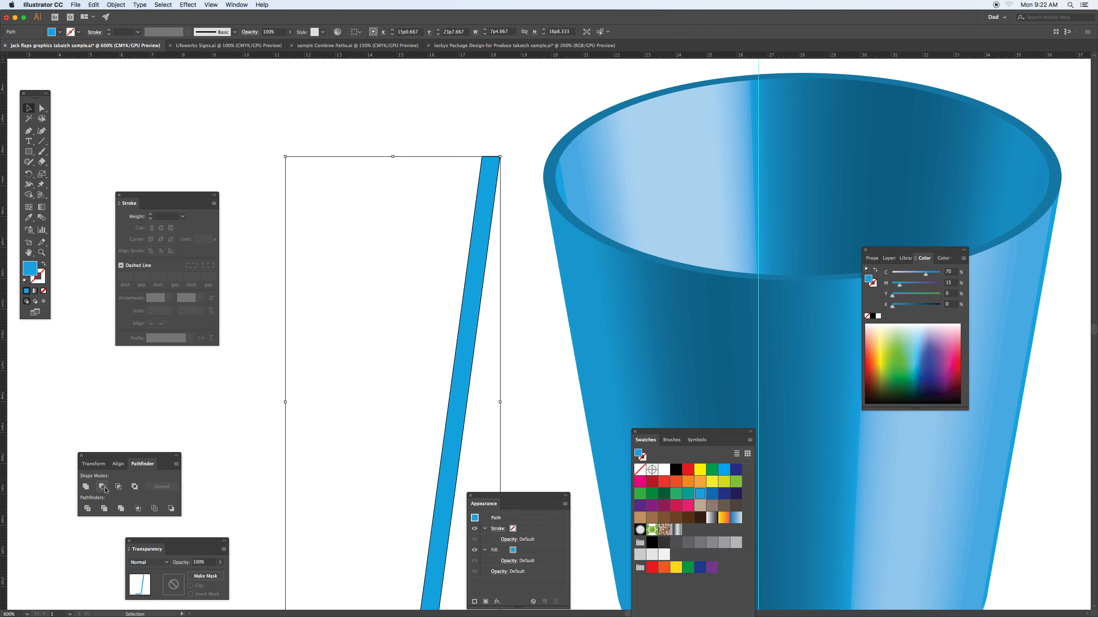
{"action": "left_click", "coordinate": [258, 208]}
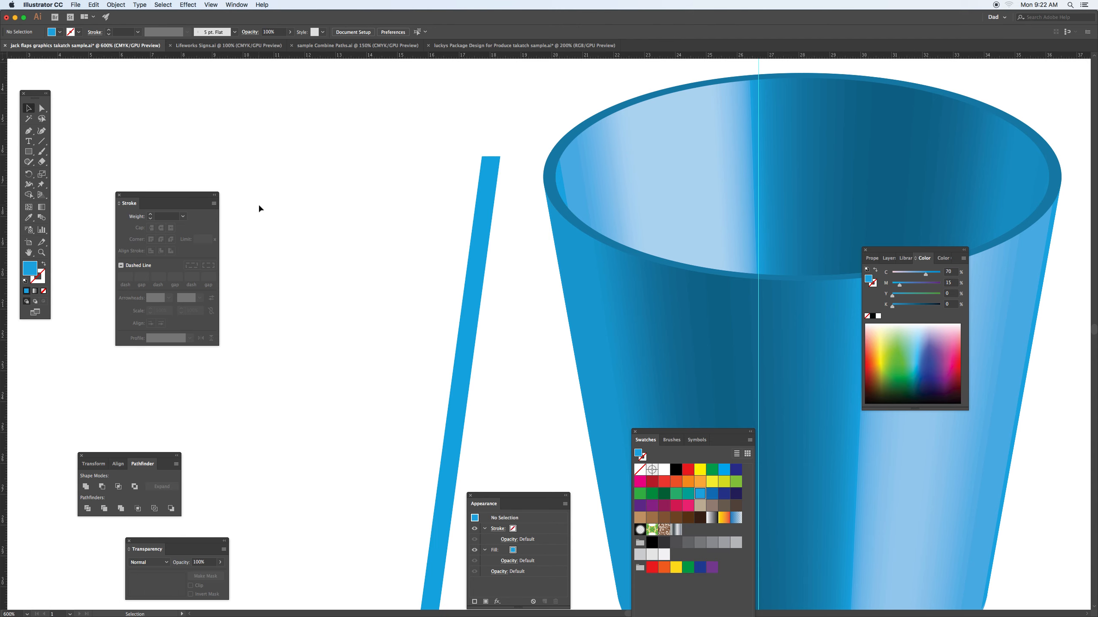
Fill the trimmed profile with a light blue of about 28% cyan
{"action": "key", "text": "super+minus"}
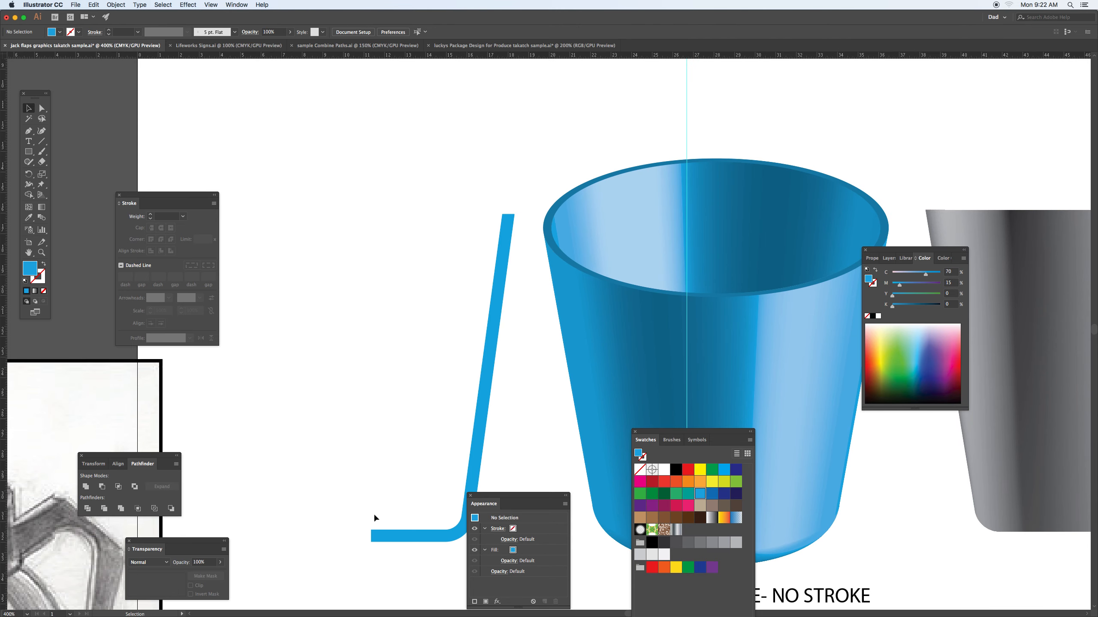
{"action": "left_click", "coordinate": [409, 542]}
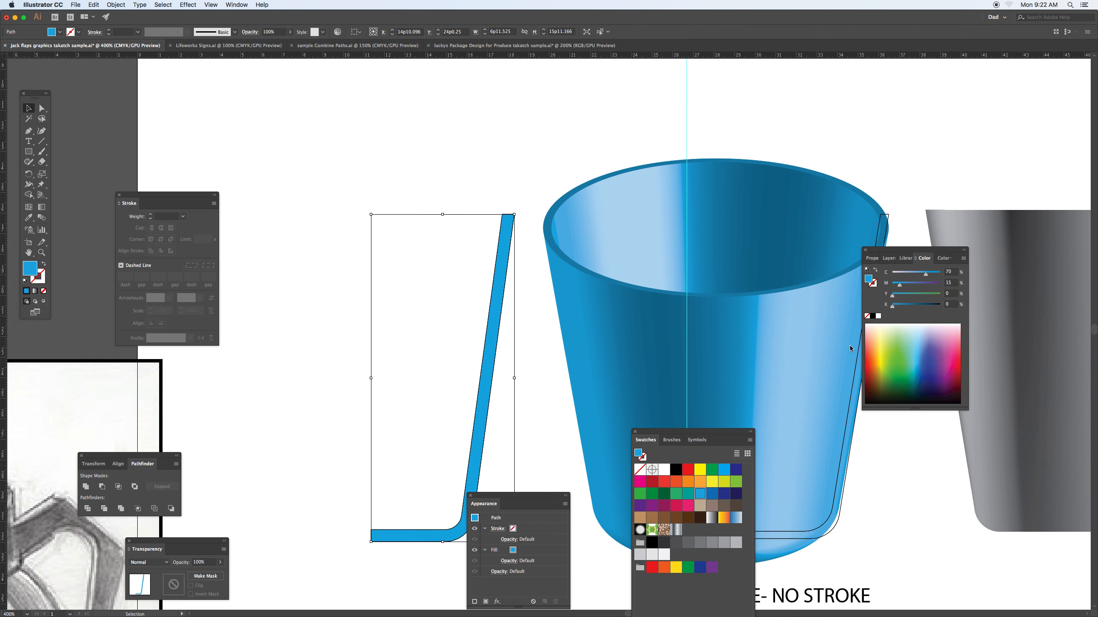
{"action": "left_click", "coordinate": [923, 331]}
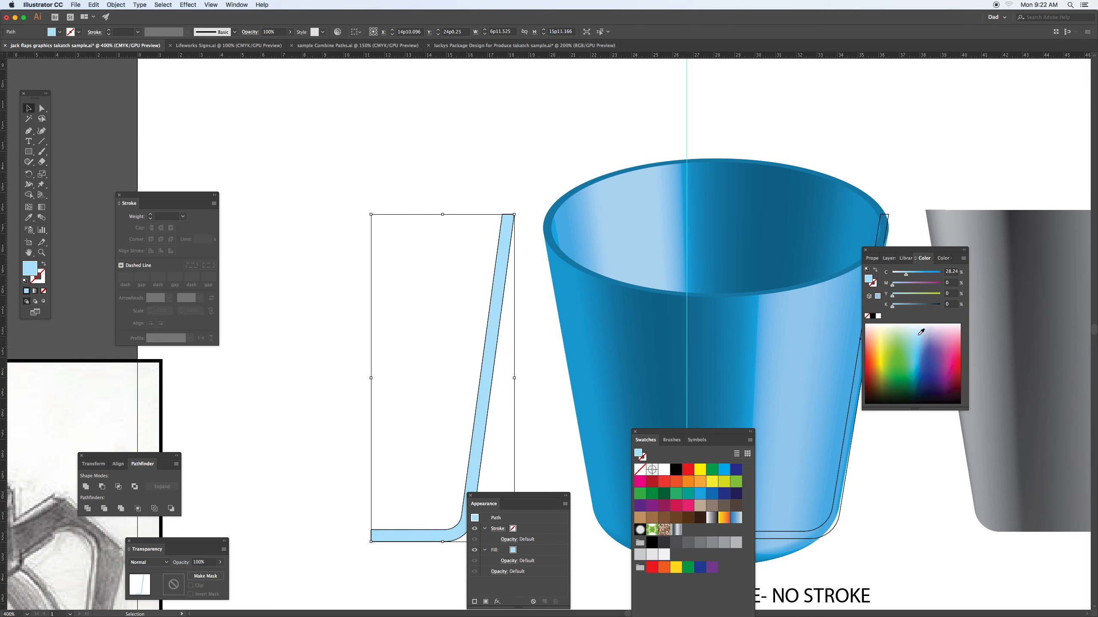
Start a 3D Revolve effect on the light blue profile with preview on
{"action": "left_click", "coordinate": [187, 5]}
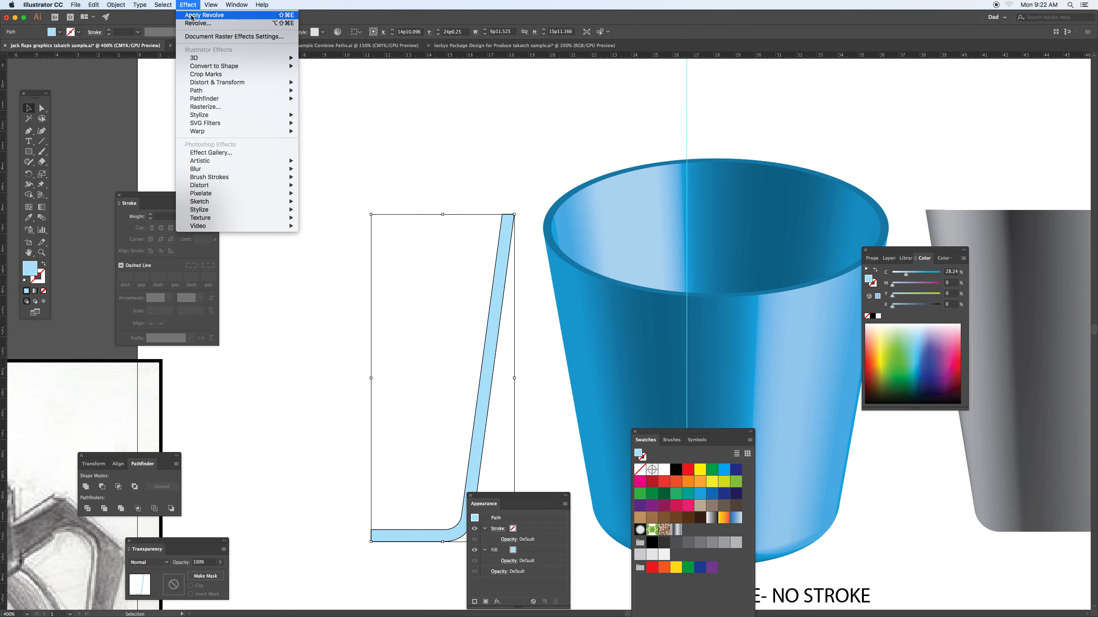
{"action": "mouse_move", "coordinate": [200, 60]}
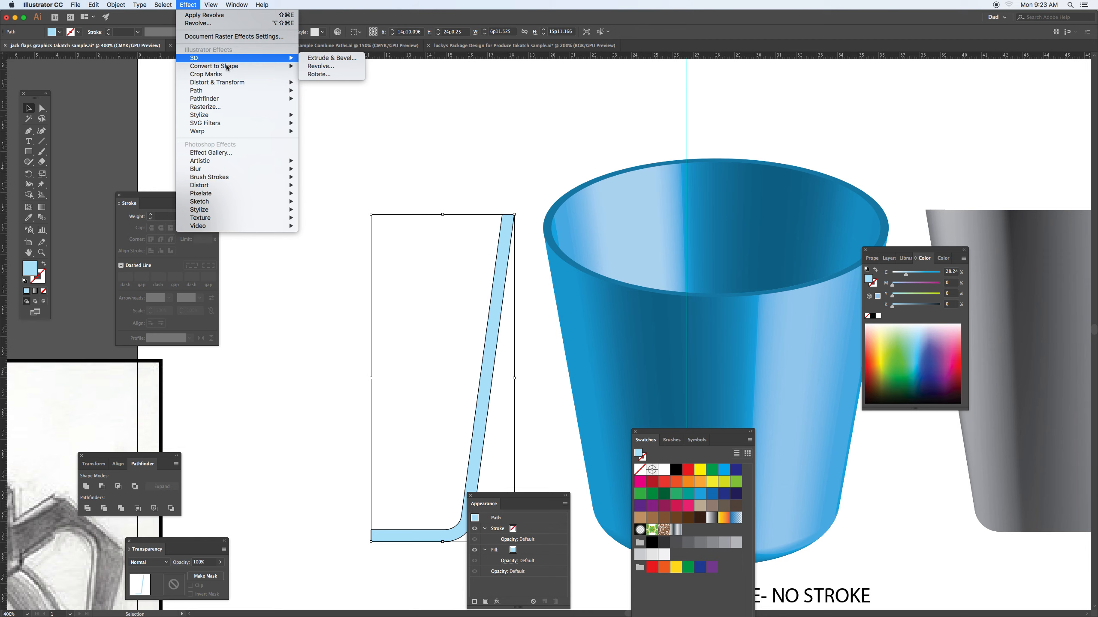
{"action": "left_click", "coordinate": [330, 68]}
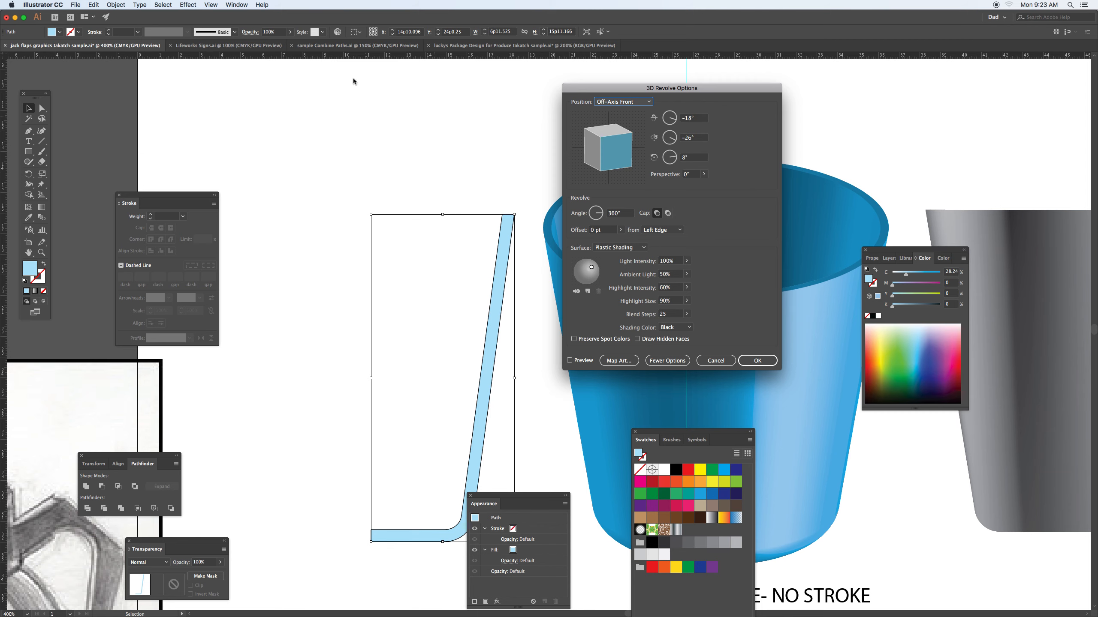
{"action": "left_click", "coordinate": [577, 361]}
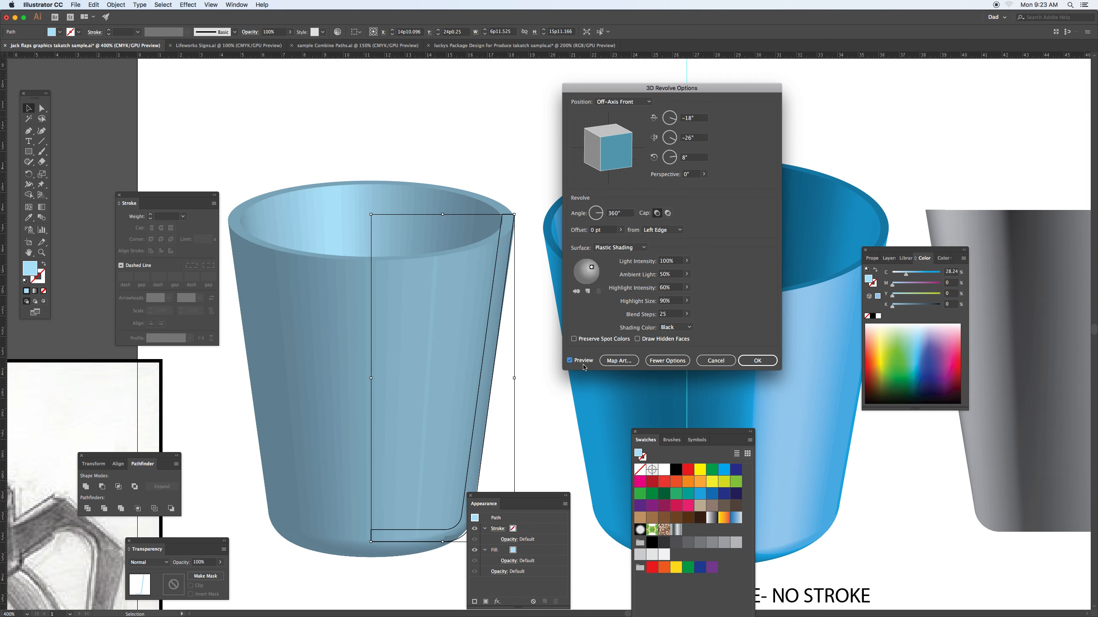
Add one light at the lighting sphere's right edge and another near its base, send the latter behind the object, and apply the revolve
{"action": "left_click", "coordinate": [588, 292]}
{"action": "mouse_move", "coordinate": [587, 271]}
{"action": "left_mouse_down"}
{"action": "mouse_move", "coordinate": [605, 259]}
{"action": "mouse_move", "coordinate": [594, 287]}
{"action": "mouse_move", "coordinate": [599, 272]}
{"action": "left_mouse_up"}
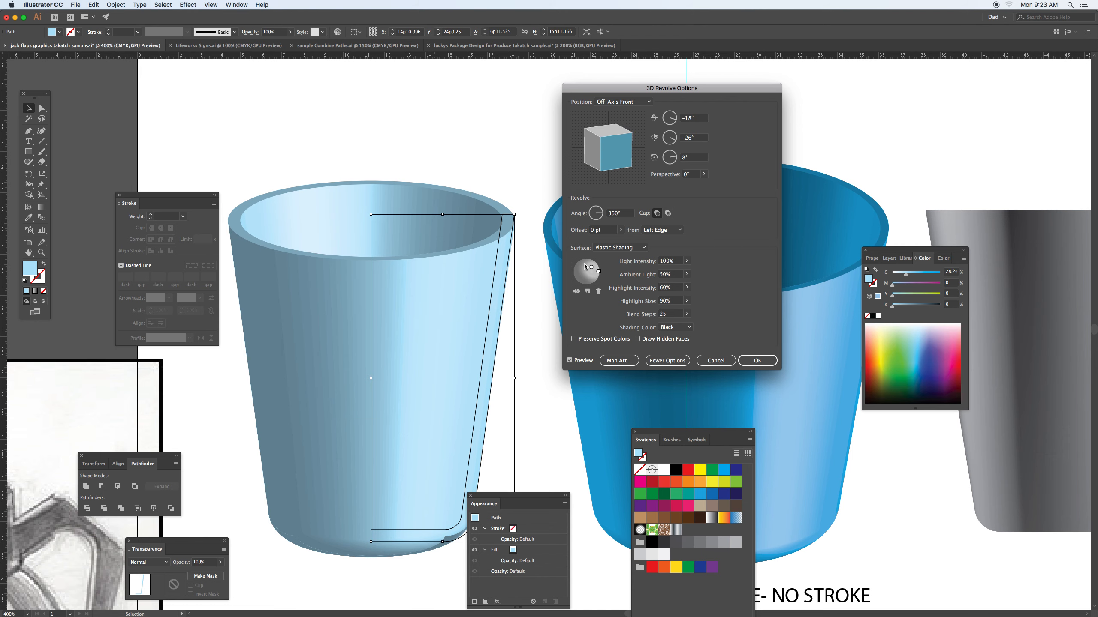
{"action": "left_click", "coordinate": [587, 292]}
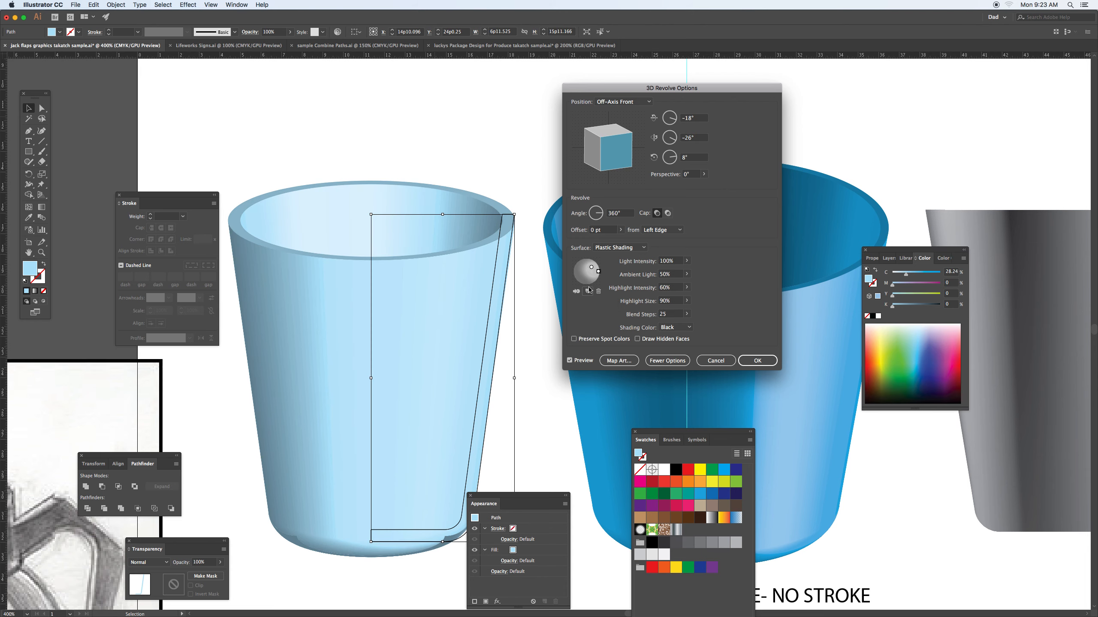
{"action": "left_click_drag", "start_coordinate": [582, 276], "coordinate": [593, 281]}
{"action": "left_click", "coordinate": [578, 292]}
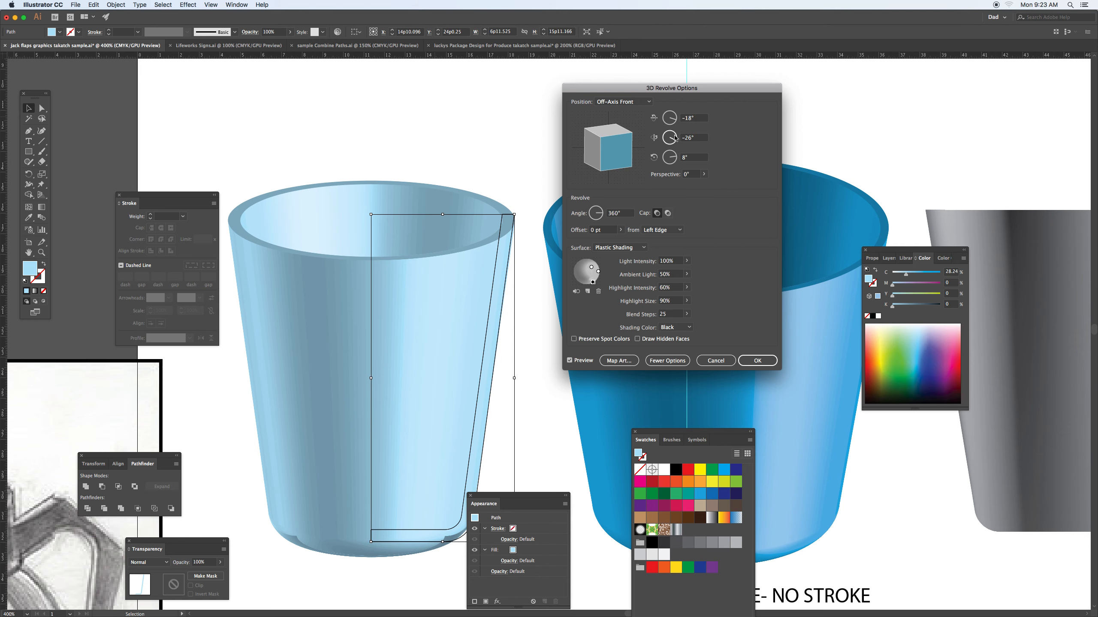
{"action": "left_click_drag", "start_coordinate": [708, 91], "coordinate": [757, 106]}
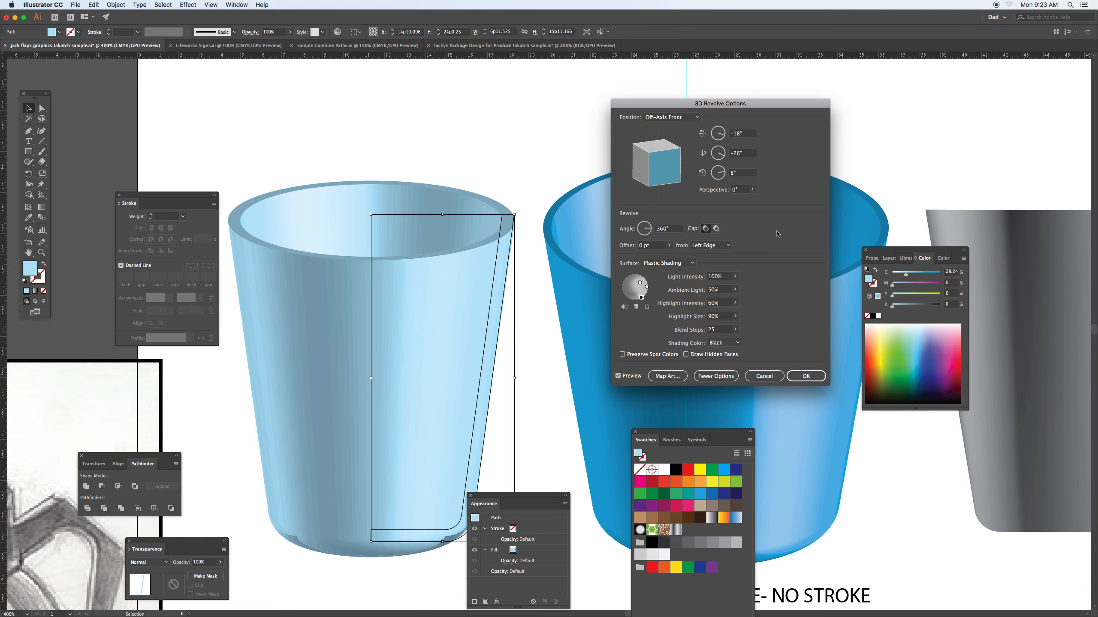
{"action": "left_click", "coordinate": [806, 375]}
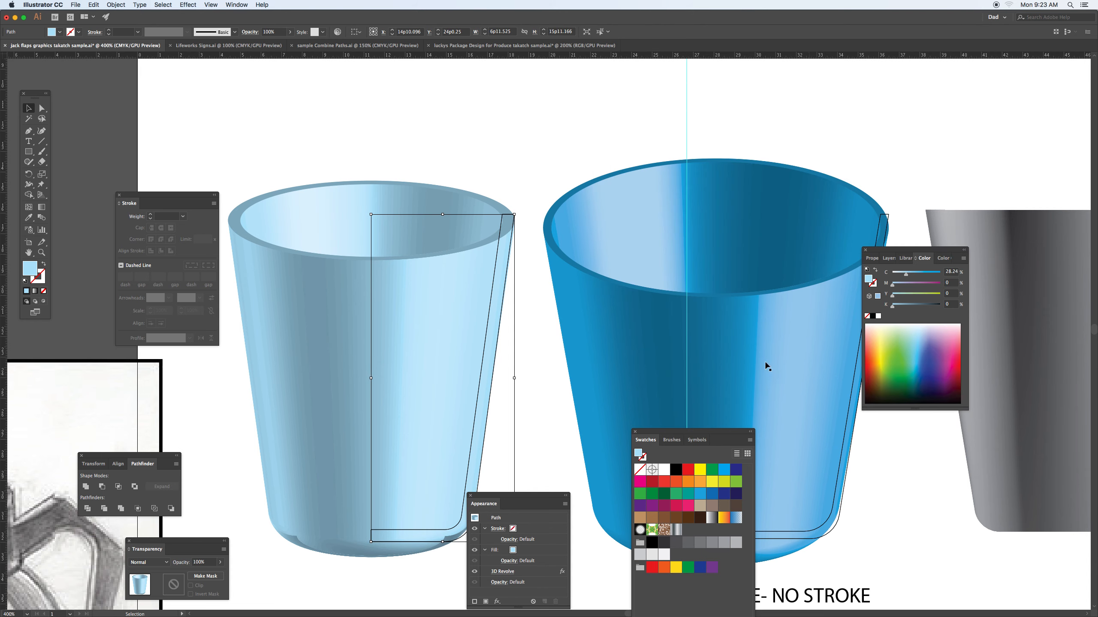
Reshape the revolved light blue cup into a shallow bowl by shortening its profile to about 8p0.5 and widening it to about 8p6
{"action": "left_click", "coordinate": [223, 108]}
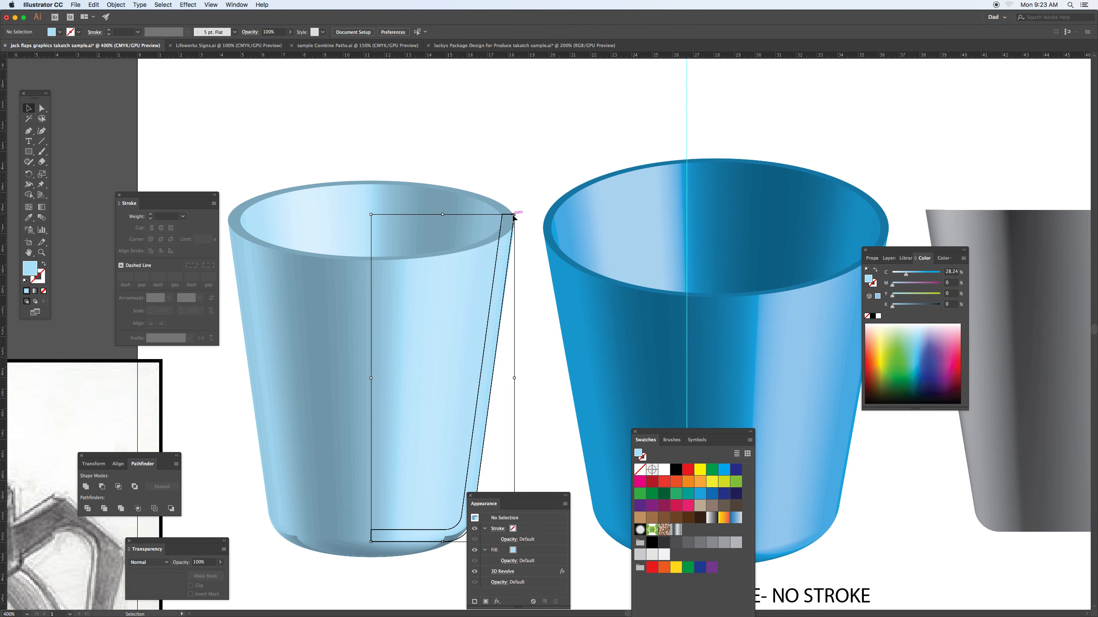
{"action": "left_click_drag", "start_coordinate": [443, 214], "coordinate": [448, 375]}
{"action": "left_click_drag", "start_coordinate": [446, 433], "coordinate": [444, 259]}
{"action": "left_click_drag", "start_coordinate": [513, 335], "coordinate": [546, 332]}
Move the Appearance and Swatches panels clear of the artwork and bring the bowl and both cups into view together
{"action": "left_click_drag", "start_coordinate": [524, 502], "coordinate": [368, 102]}
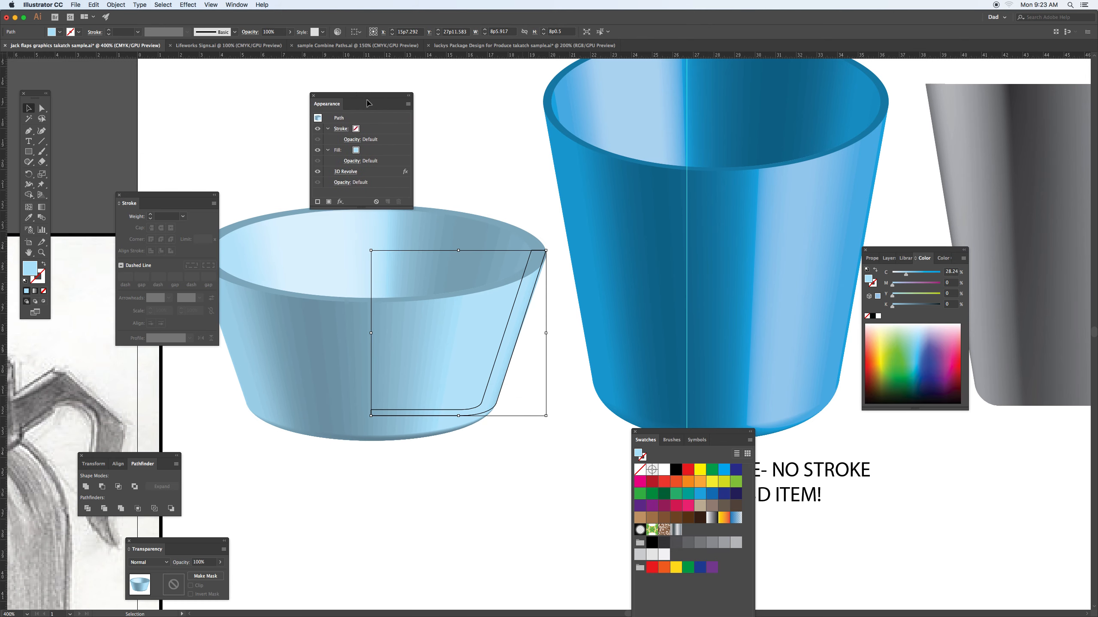
{"action": "left_click_drag", "start_coordinate": [664, 430], "coordinate": [489, 444]}
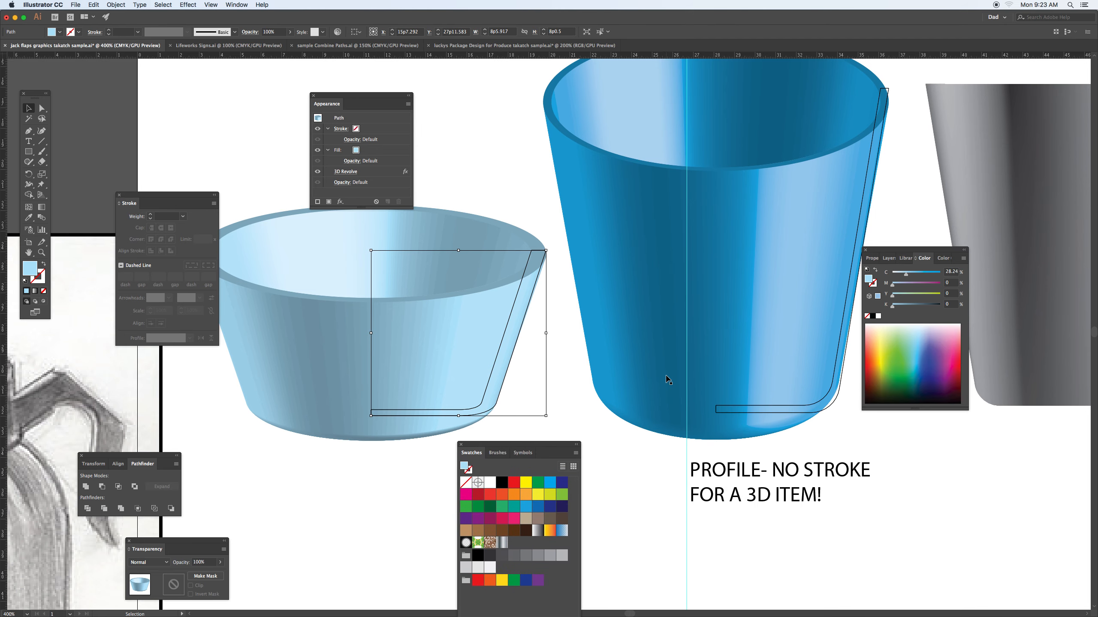
{"action": "key", "text": "super+minus"}
{"action": "key", "text": "super+minus"}
{"action": "left_click_drag", "start_coordinate": [710, 330], "coordinate": [630, 286]}
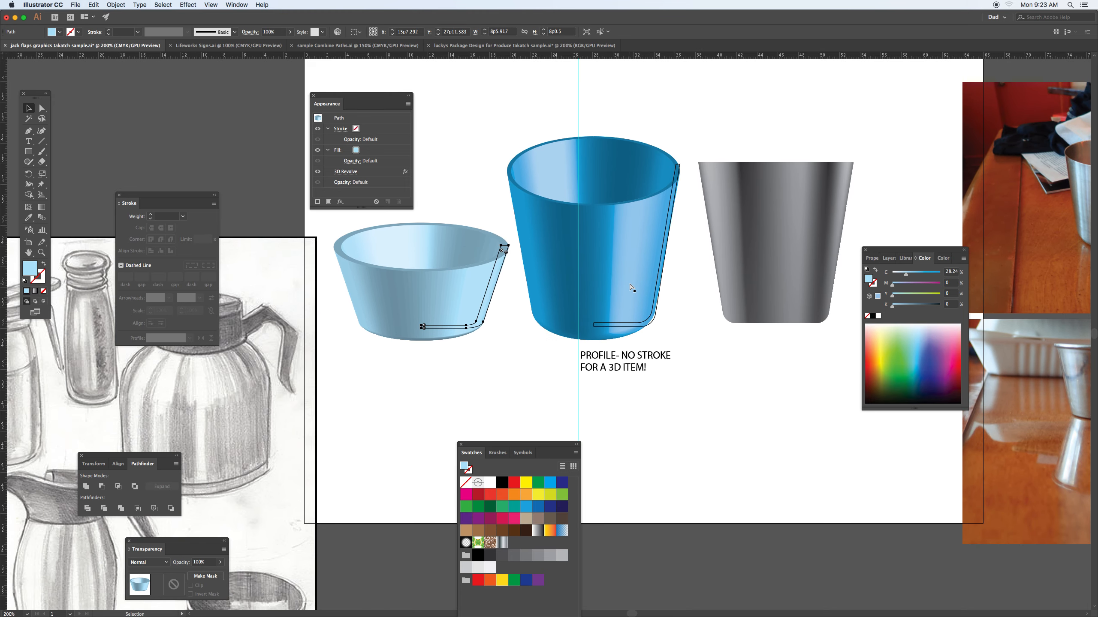
Move the lower steel cup reference photo clear of the Color panel so it overlaps the artboard's lower right corner
{"action": "key", "text": "super+minus"}
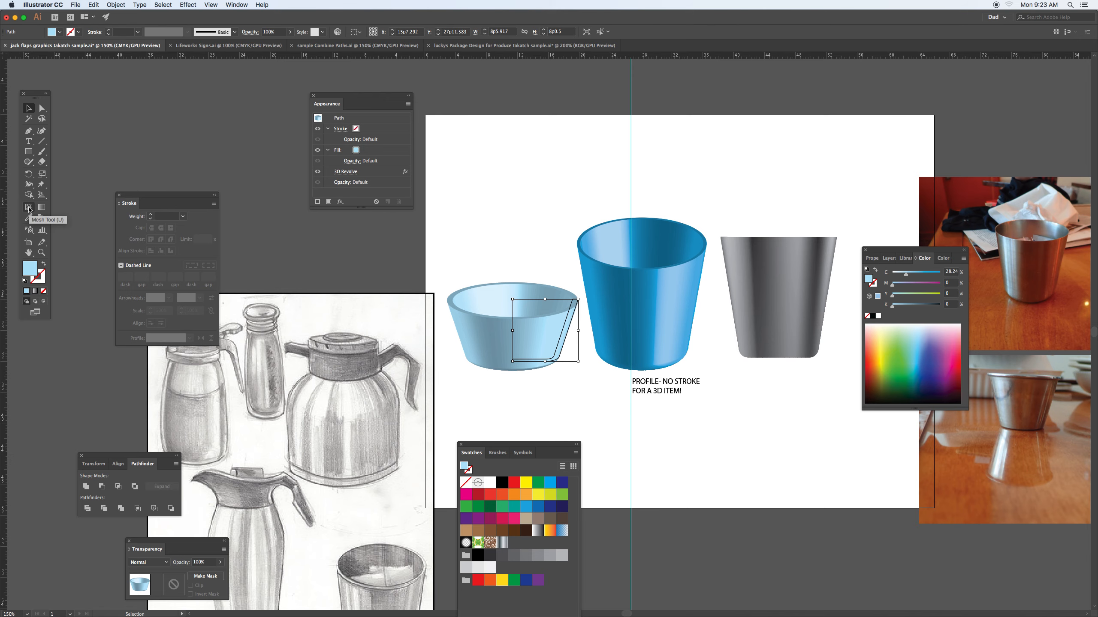
{"action": "left_click_drag", "start_coordinate": [549, 364], "coordinate": [502, 274]}
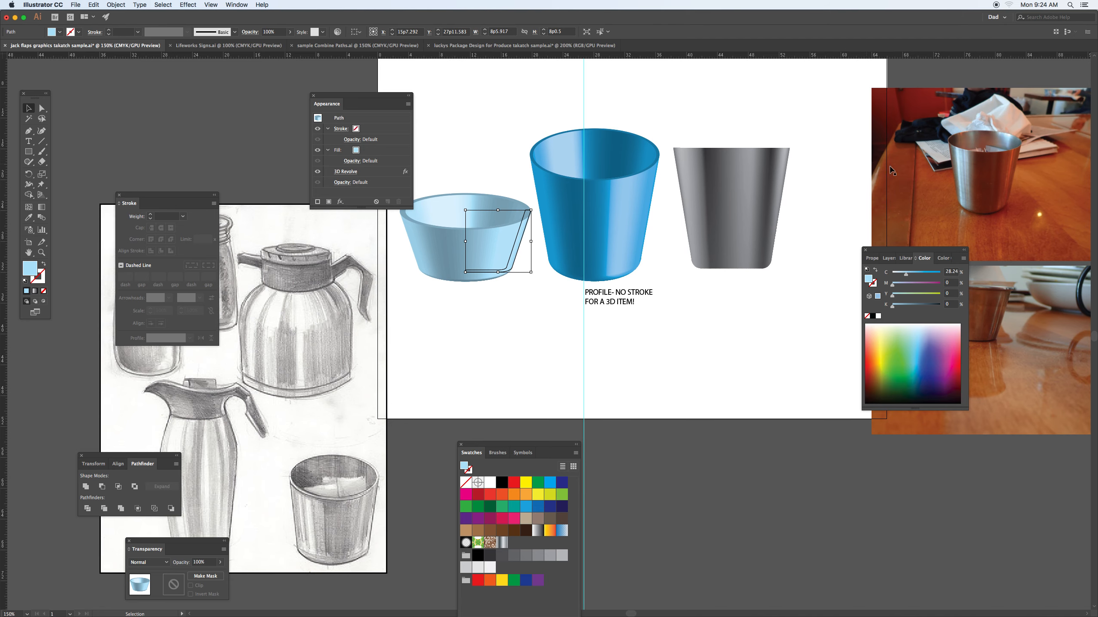
{"action": "left_click_drag", "start_coordinate": [827, 260], "coordinate": [678, 244]}
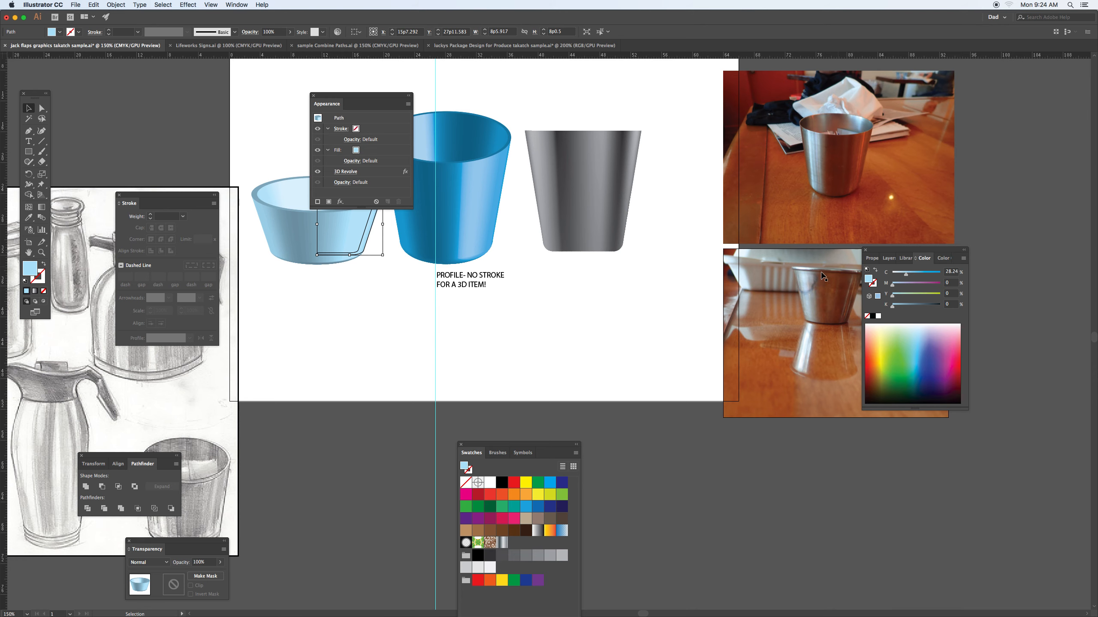
{"action": "left_click_drag", "start_coordinate": [829, 289], "coordinate": [740, 317]}
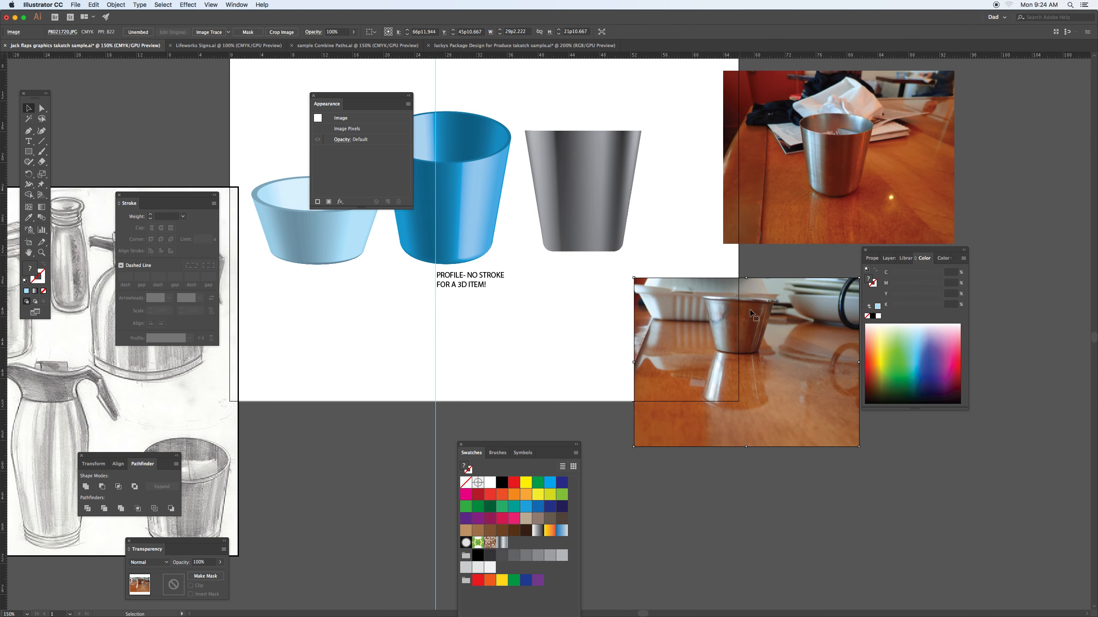
With the Pen tool, draw an open cup profile of a slanted side and flat base, about 6p0.4 wide and 11p2.3 tall, beside the photo
{"action": "key", "text": "super+equal"}
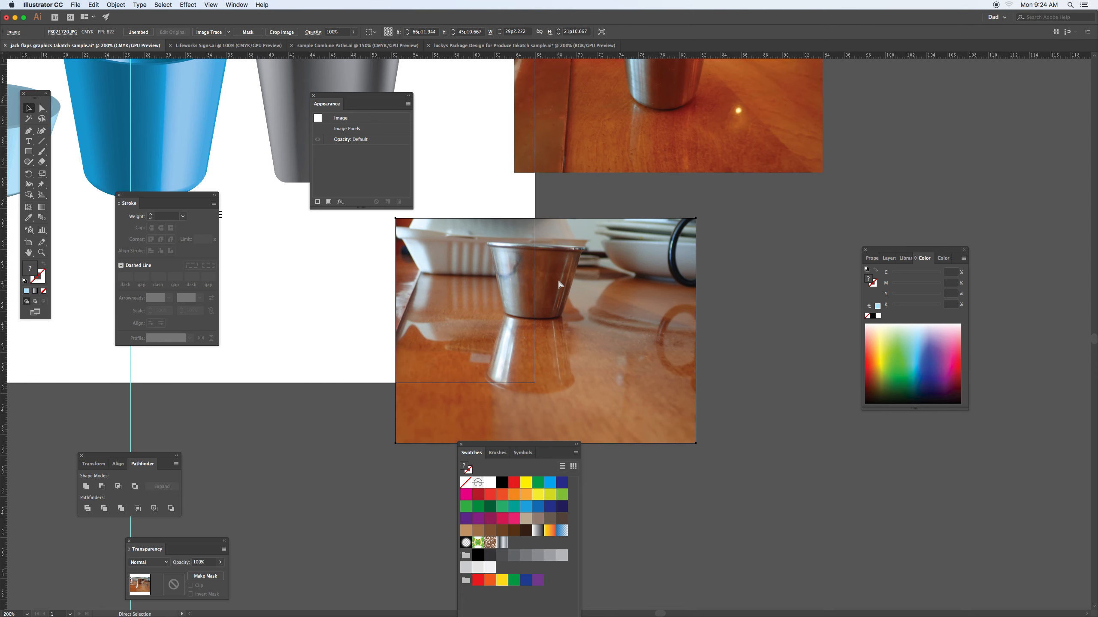
{"action": "key", "text": "super+equal"}
{"action": "left_click_drag", "start_coordinate": [561, 275], "coordinate": [828, 262]}
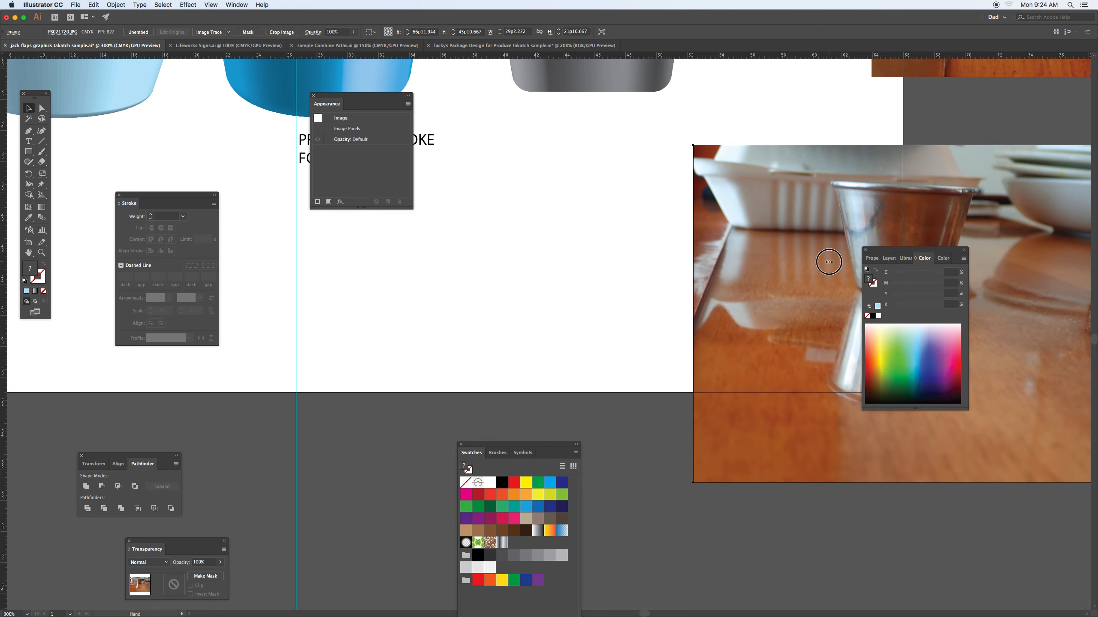
{"action": "left_click", "coordinate": [29, 132]}
{"action": "left_click", "coordinate": [592, 149]}
{"action": "left_click", "coordinate": [558, 322]}
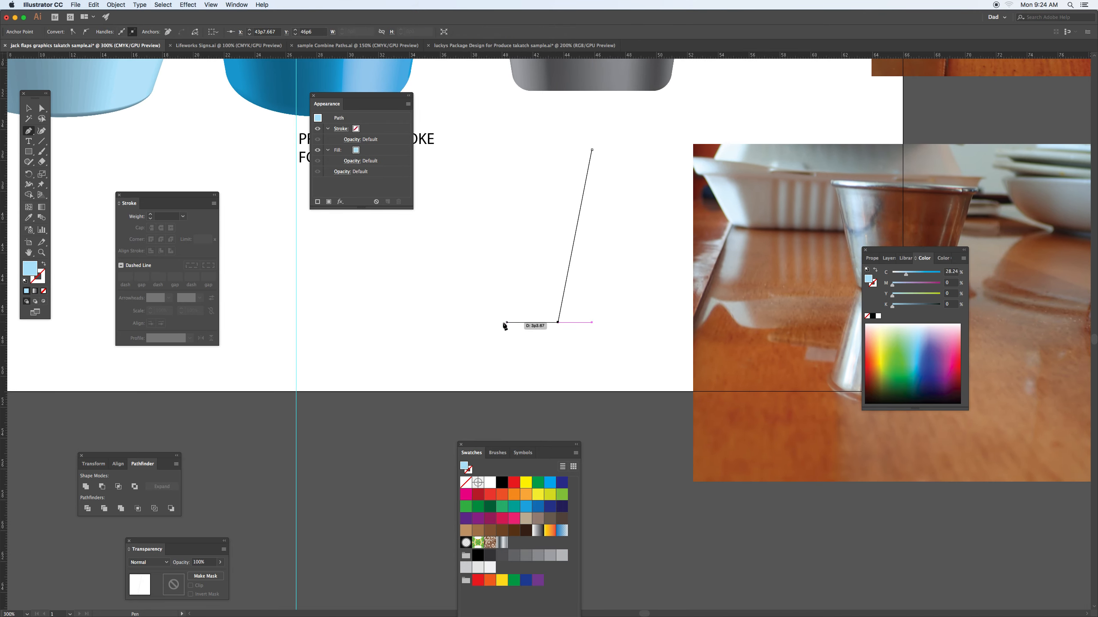
{"action": "left_click", "coordinate": [498, 322]}
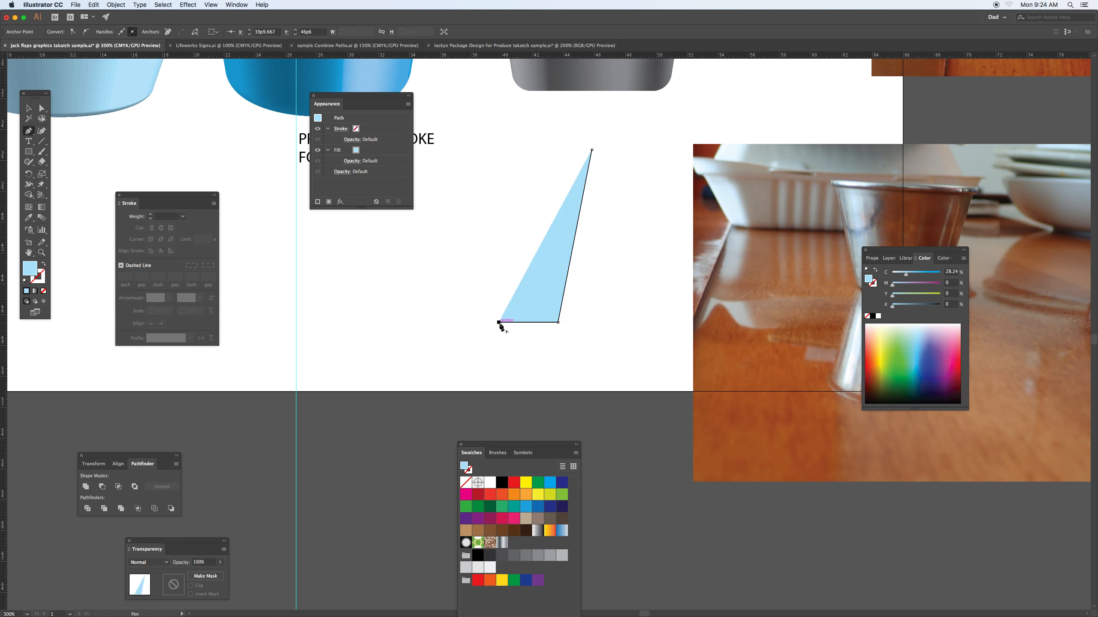
{"action": "left_click", "coordinate": [478, 312], "text": "super"}
{"action": "key", "text": "v"}
{"action": "left_click", "coordinate": [529, 308]}
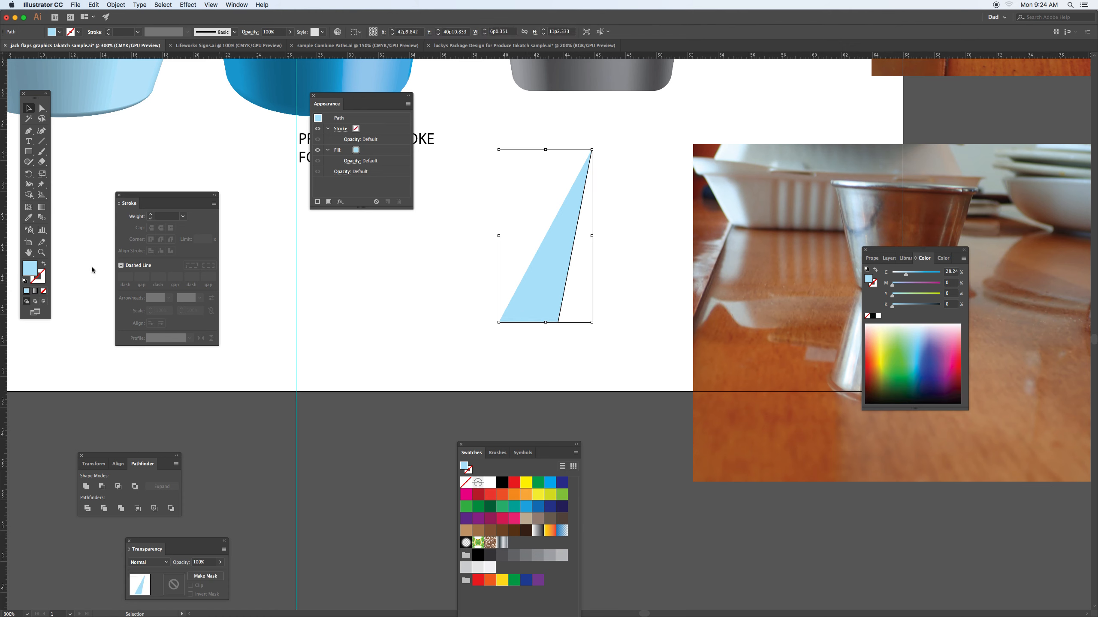
Swap the new profile's light blue fill to its stroke and set the stroke weight to 6 pt
{"action": "key", "text": "x"}
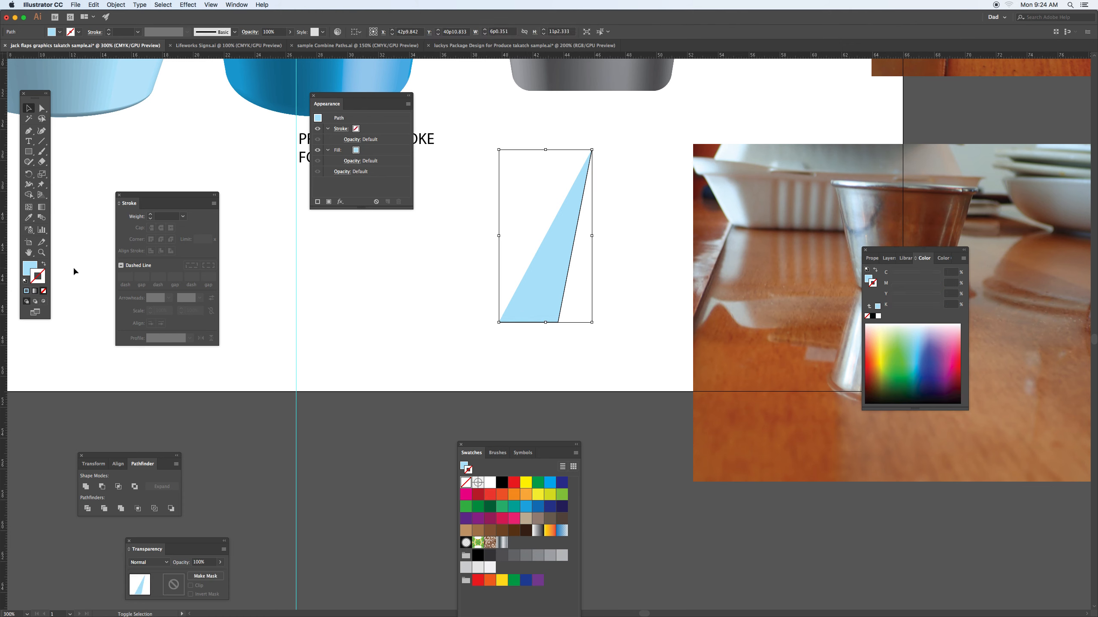
{"action": "key", "text": "shift+x"}
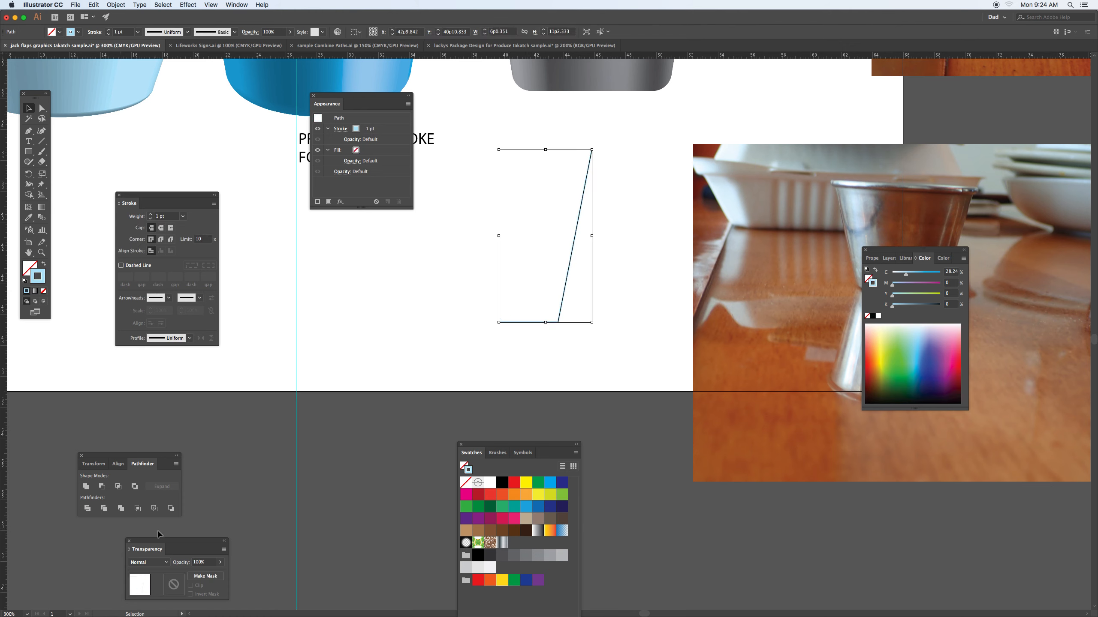
{"action": "left_click", "coordinate": [166, 216]}
{"action": "key", "text": "Up"}
{"action": "key", "text": "Up"}
{"action": "key", "text": "Up"}
{"action": "key", "text": "Up"}
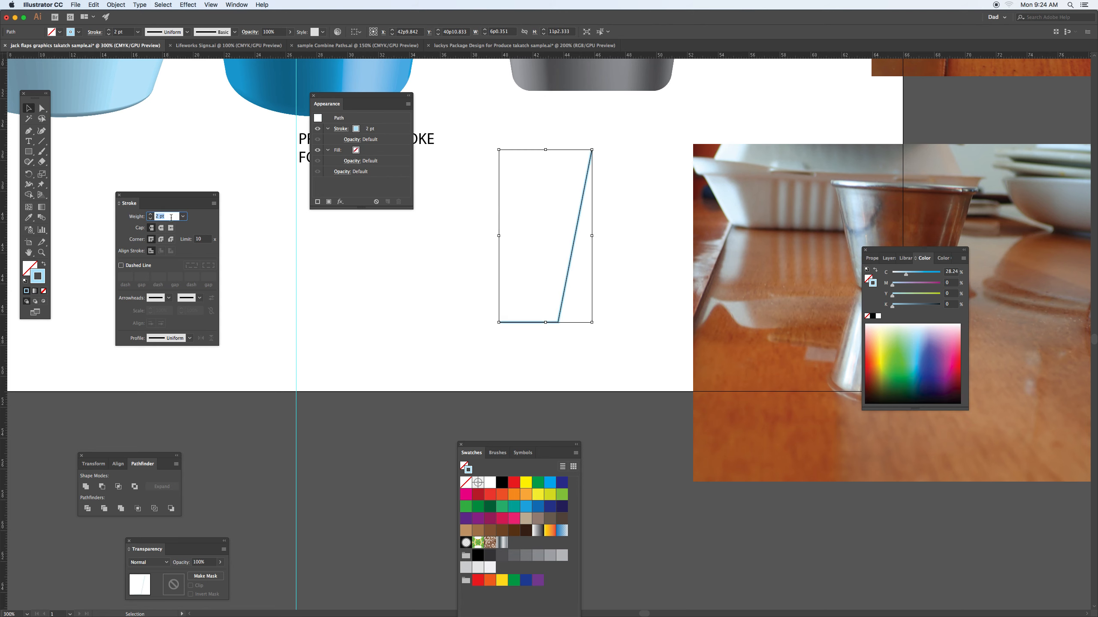
{"action": "key", "text": "Up"}
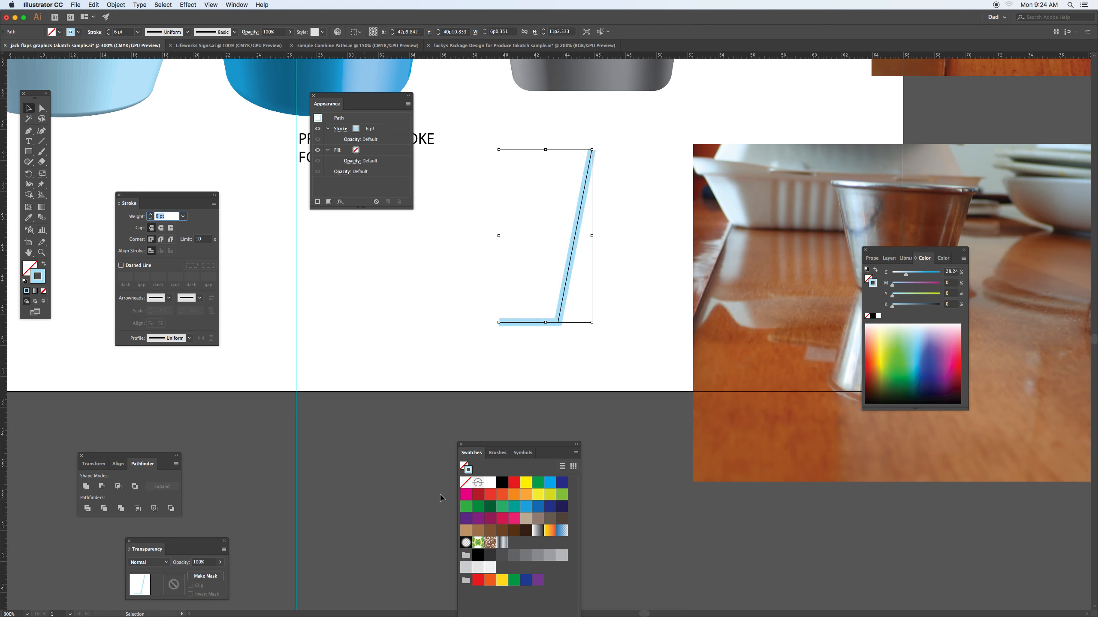
Color the profile's stroke green (C 100, M 0, Y 100, K 0) and outline the stroke into a filled shape
{"action": "left_click", "coordinate": [538, 482]}
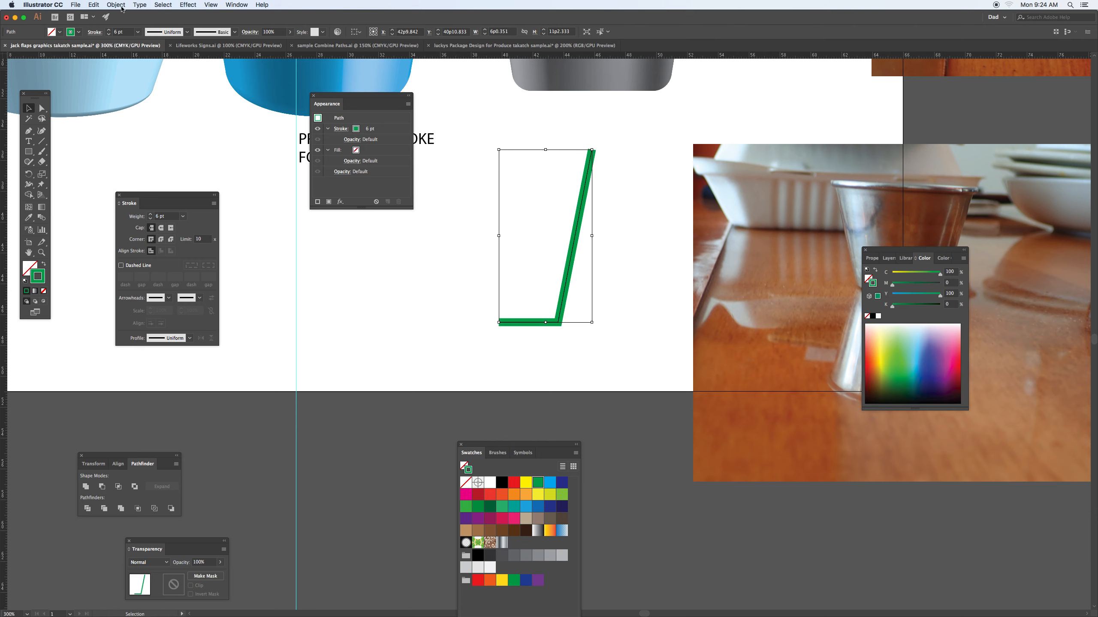
{"action": "left_click", "coordinate": [117, 5]}
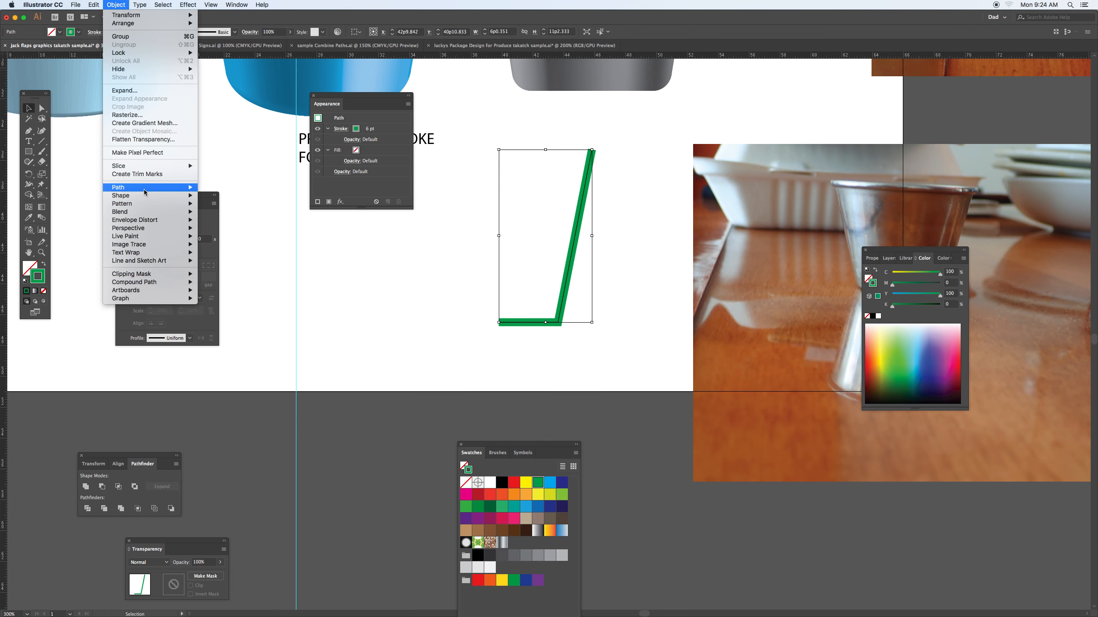
{"action": "mouse_move", "coordinate": [145, 193]}
{"action": "left_click", "coordinate": [234, 209]}
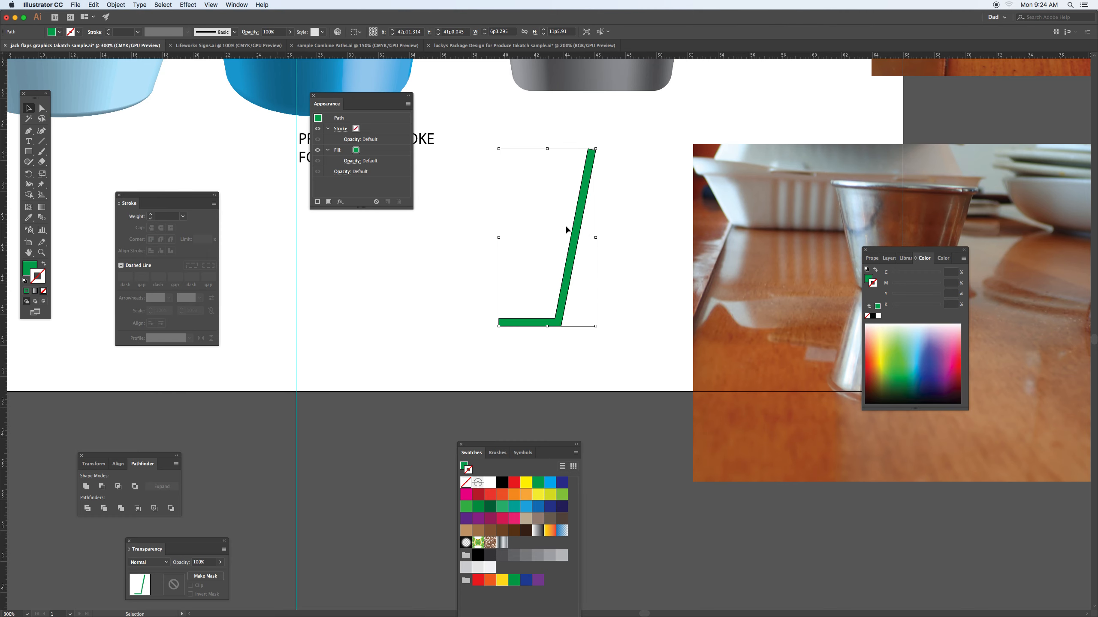
Draw a green circle about 0p8.3 in diameter over the upper end of the profile as a rolled rim
{"action": "key", "text": "super+equal"}
{"action": "key", "text": "super+equal"}
{"action": "key", "text": "super+equal"}
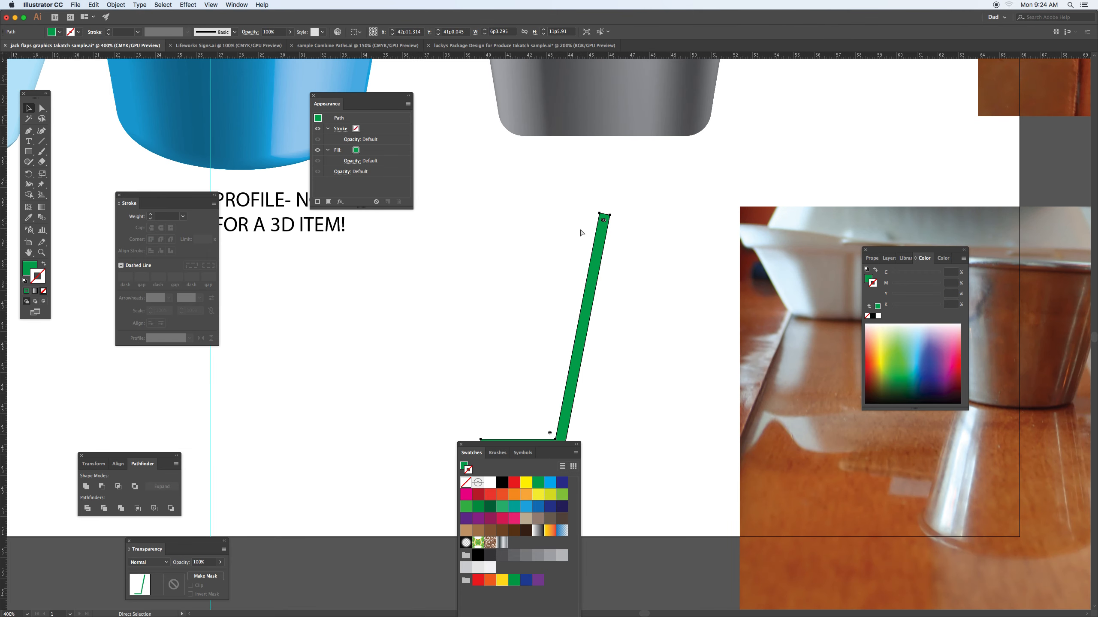
{"action": "scroll", "coordinate": [677, 151], "scroll_direction": "up", "scroll_amount": 5}
{"action": "scroll", "coordinate": [678, 151], "scroll_direction": "right", "scroll_amount": 3}
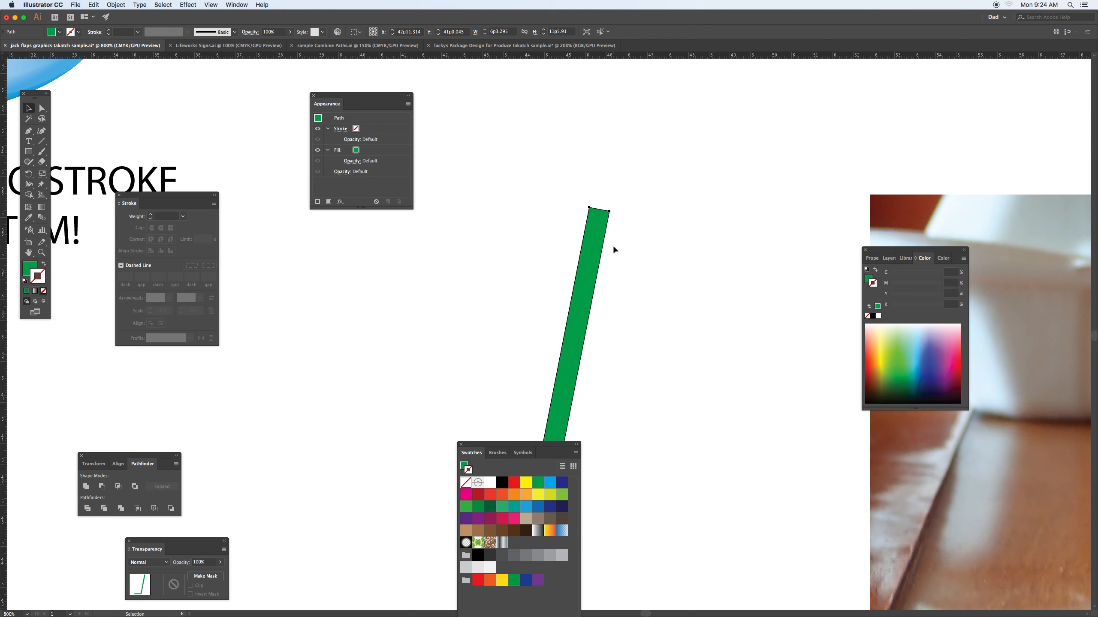
{"action": "left_click", "coordinate": [28, 151]}
{"action": "left_click_drag", "start_coordinate": [30, 152], "coordinate": [64, 175]}
{"action": "left_click_drag", "start_coordinate": [579, 198], "coordinate": [612, 223]}
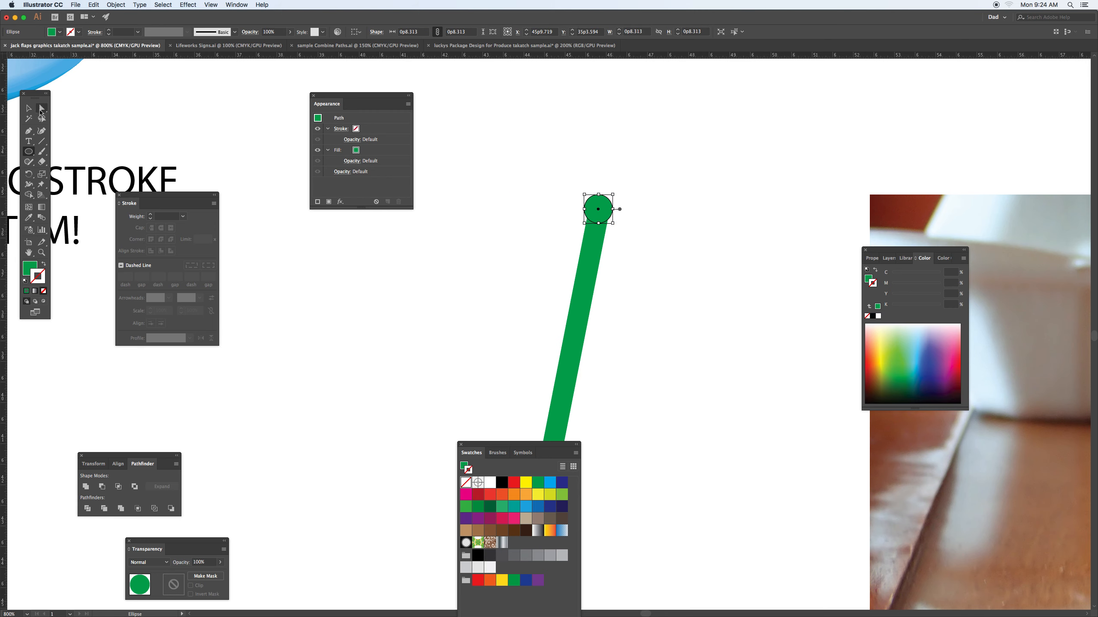
Unite the rim circle with the profile and change the merged shape's fill to light teal (C 40.78, M 0, Y 23.14, K 0)
{"action": "left_click", "coordinate": [29, 108]}
{"action": "left_click", "coordinate": [563, 187]}
{"action": "left_click_drag", "start_coordinate": [562, 185], "coordinate": [643, 281]}
{"action": "left_click", "coordinate": [86, 486]}
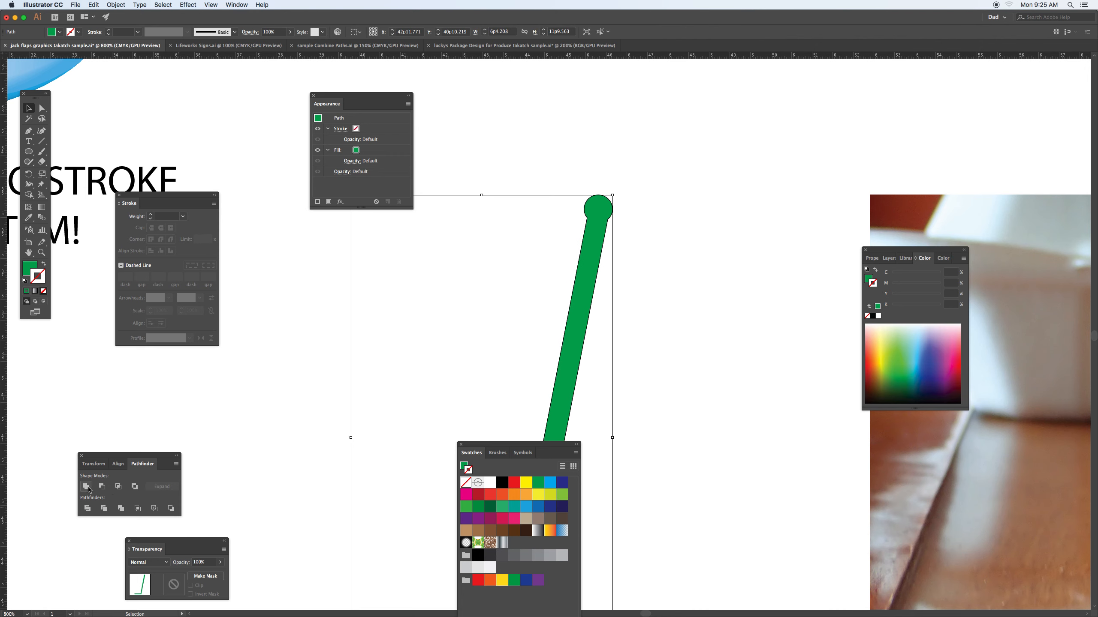
{"action": "left_click", "coordinate": [27, 268]}
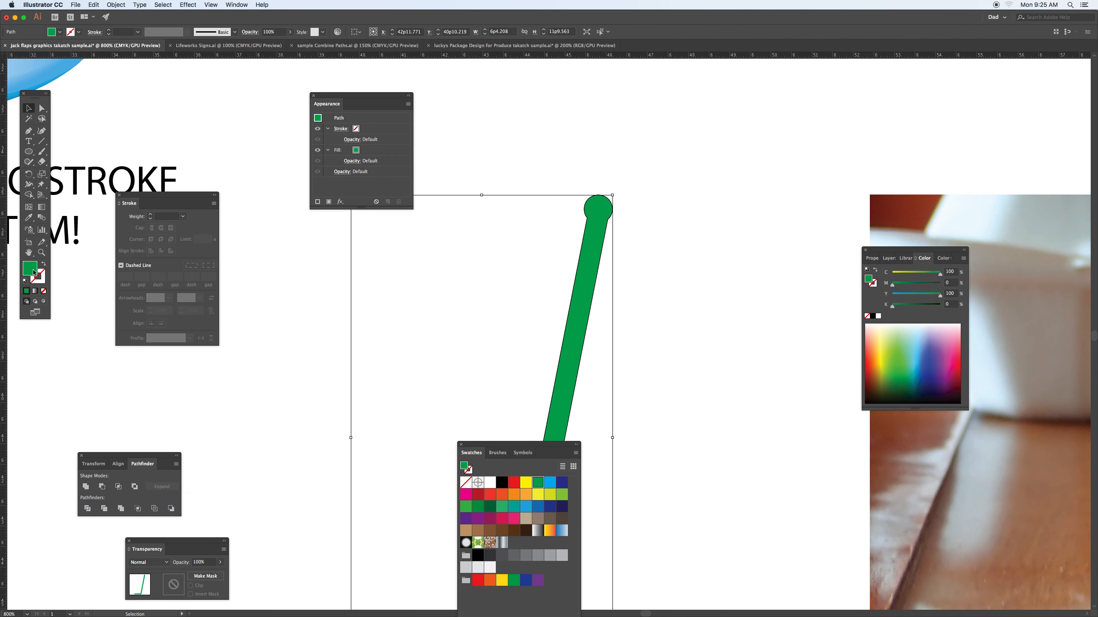
{"action": "left_click", "coordinate": [920, 337]}
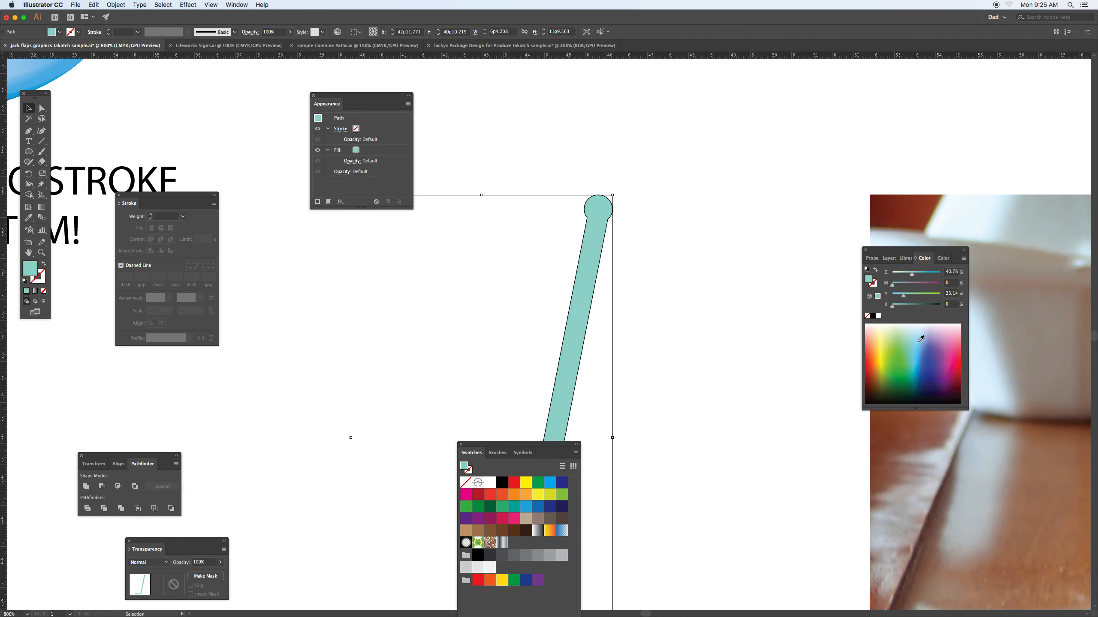
Move the Swatches panel clear of the teal profile's base
{"action": "key", "text": "super+minus"}
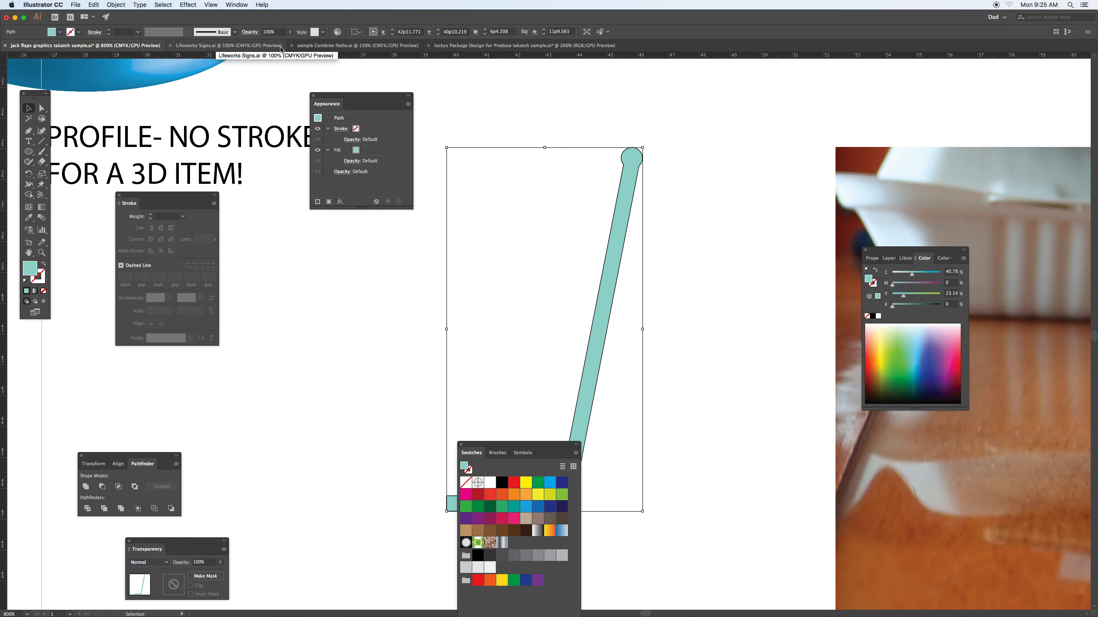
{"action": "key", "text": "super+minus"}
{"action": "left_click_drag", "start_coordinate": [516, 444], "coordinate": [328, 428]}
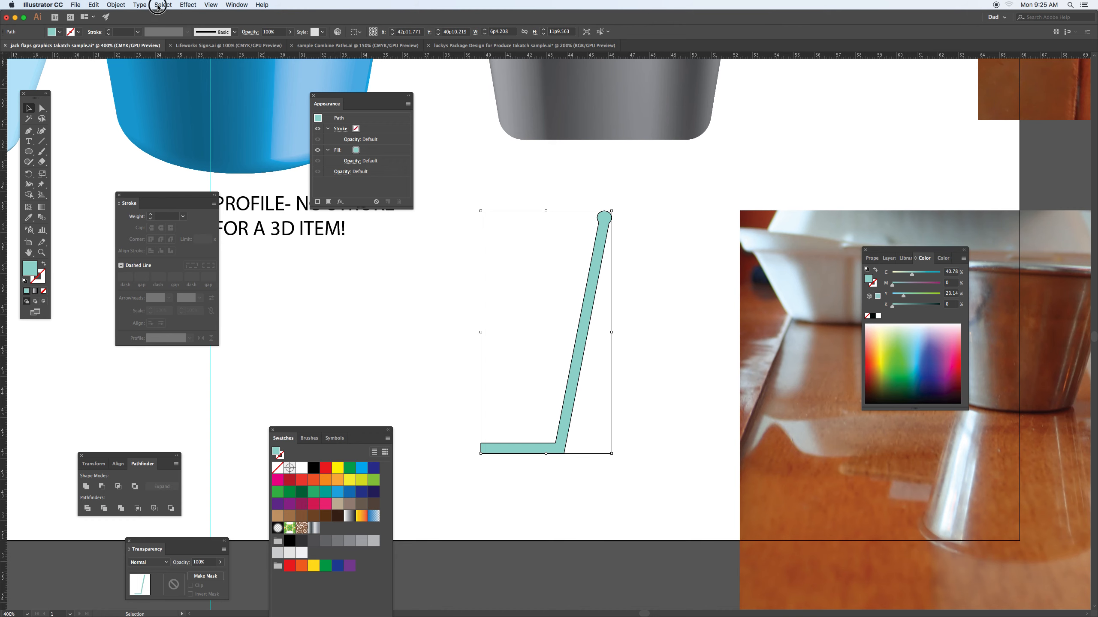
Apply a 3D Revolve effect to the teal profile with preview on, moving the light to the lower left of the shading sphere
{"action": "left_click", "coordinate": [162, 5]}
{"action": "mouse_move", "coordinate": [188, 5]}
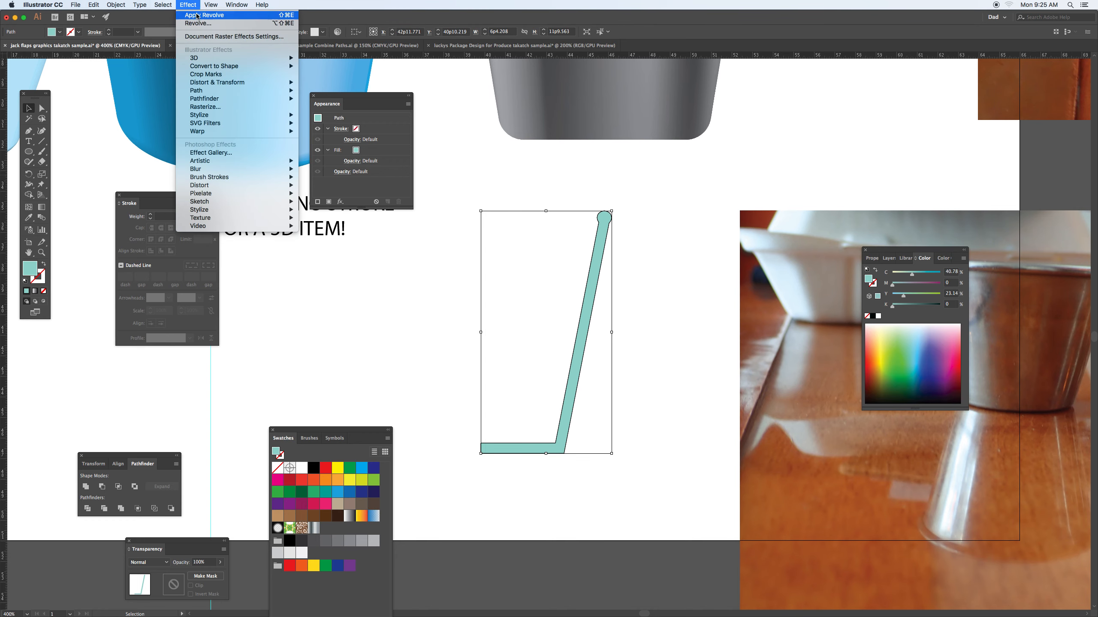
{"action": "mouse_move", "coordinate": [276, 57]}
{"action": "left_click", "coordinate": [336, 68]}
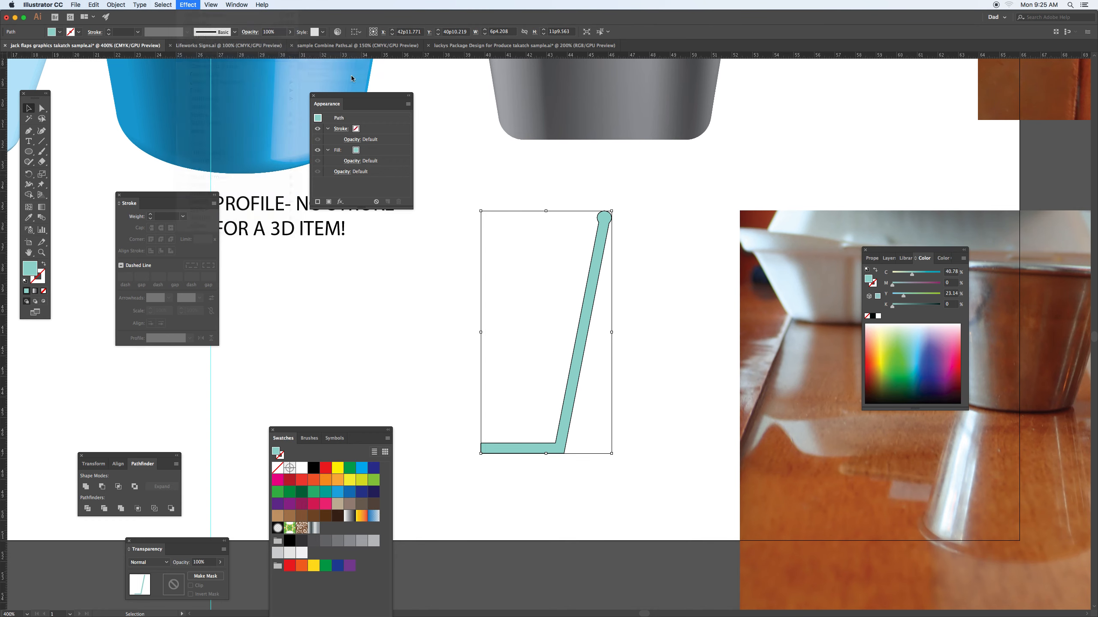
{"action": "left_click", "coordinate": [636, 377]}
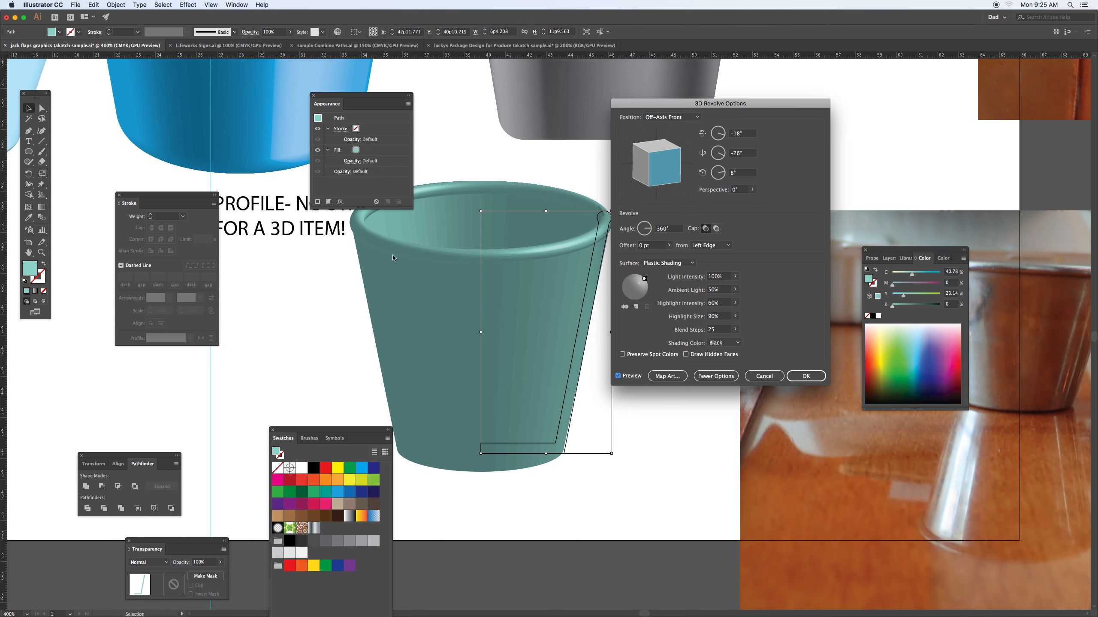
{"action": "left_click_drag", "start_coordinate": [645, 279], "coordinate": [627, 296]}
{"action": "left_click", "coordinate": [806, 376]}
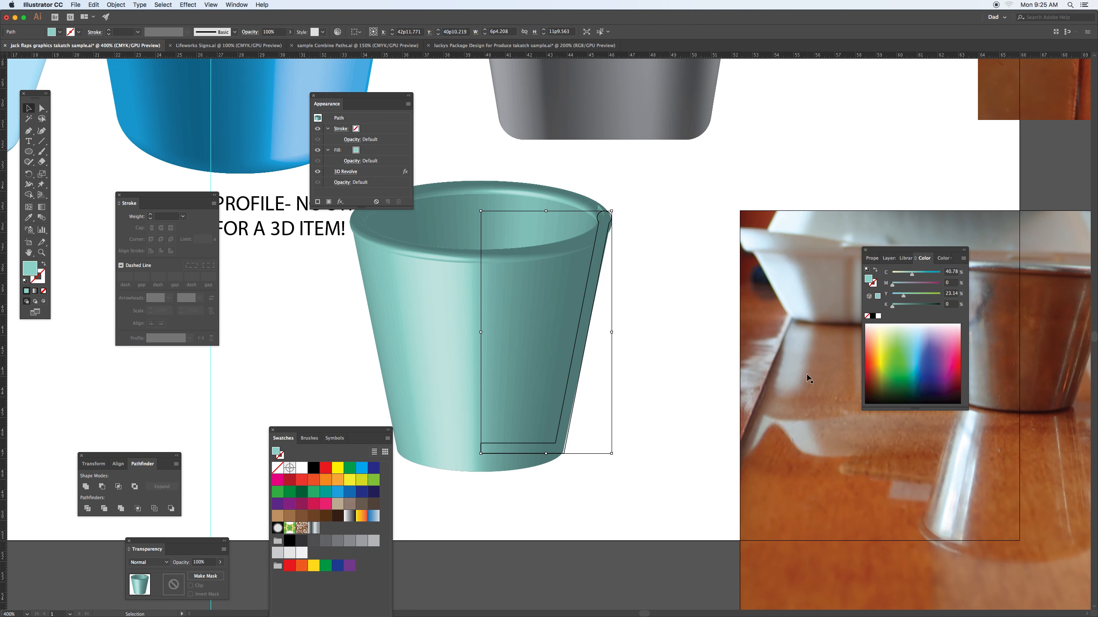
Hide the panels and bring all the cups and both reference photos into view together
{"action": "key", "text": "Tab"}
{"action": "key", "text": "a"}
{"action": "key", "text": "super+minus"}
{"action": "key", "text": "super+minus"}
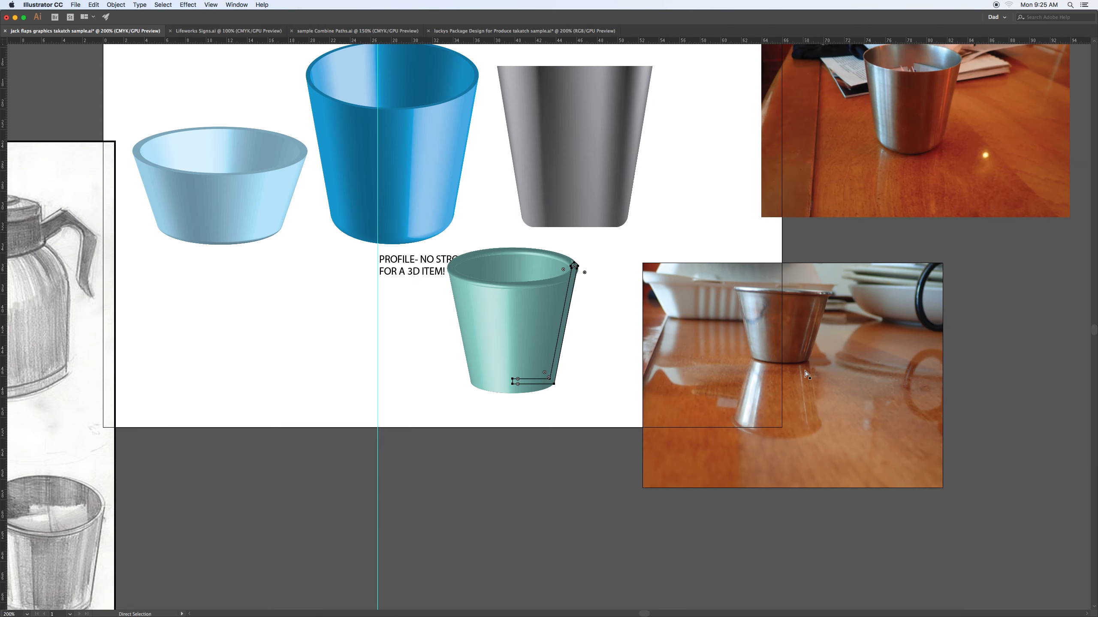
{"action": "key", "text": "super+minus"}
{"action": "key", "text": "v"}
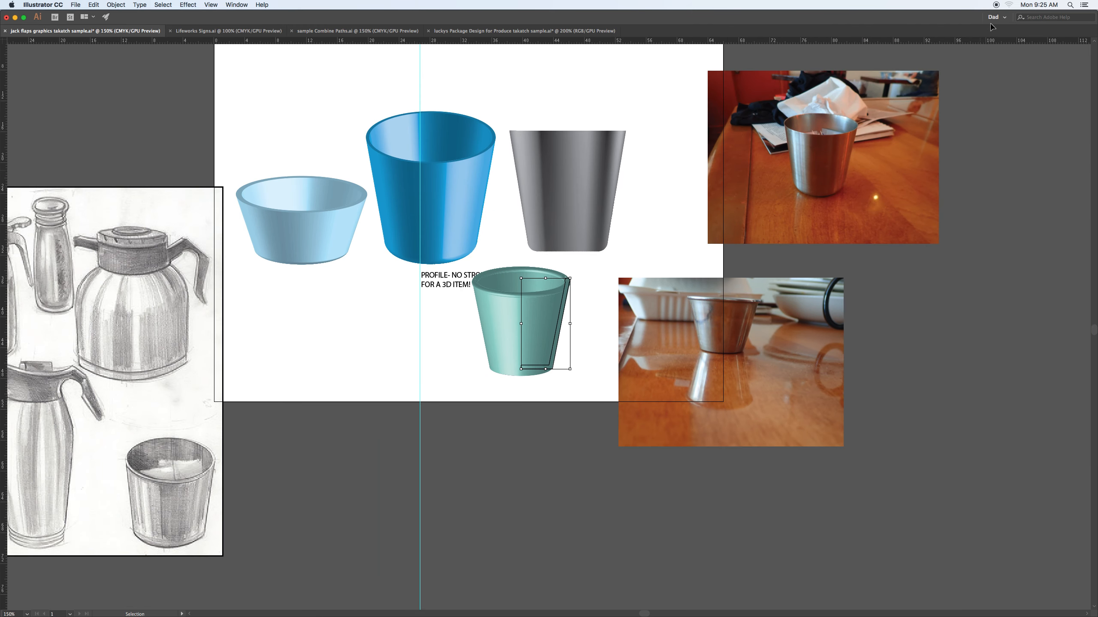